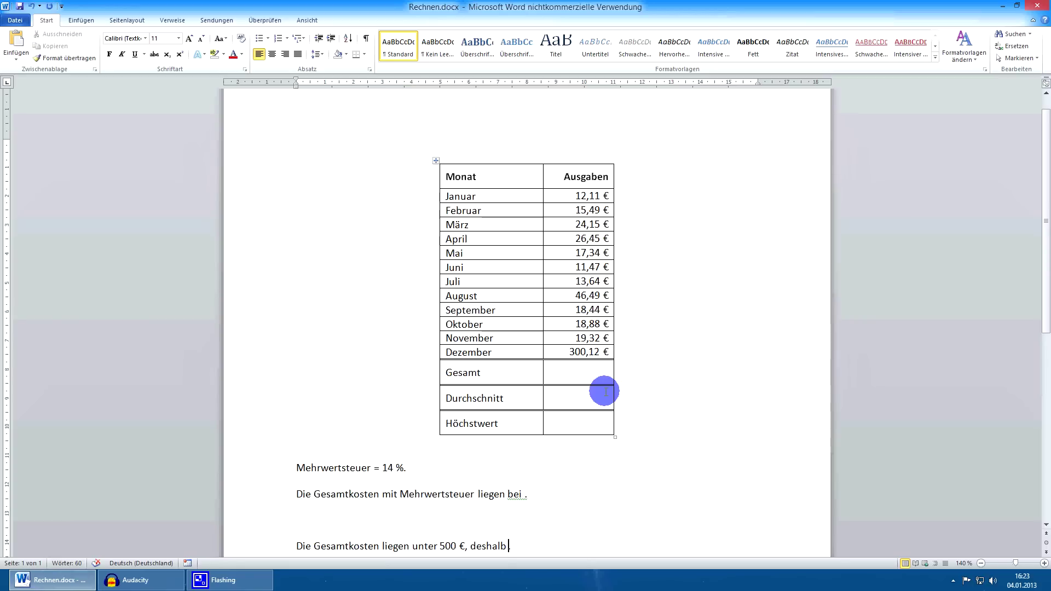
Look over the monthly amounts, the empty summary cells and the VAT and postage sentences
left_click_drag(553, 195, 558, 380)
left_click(595, 372)
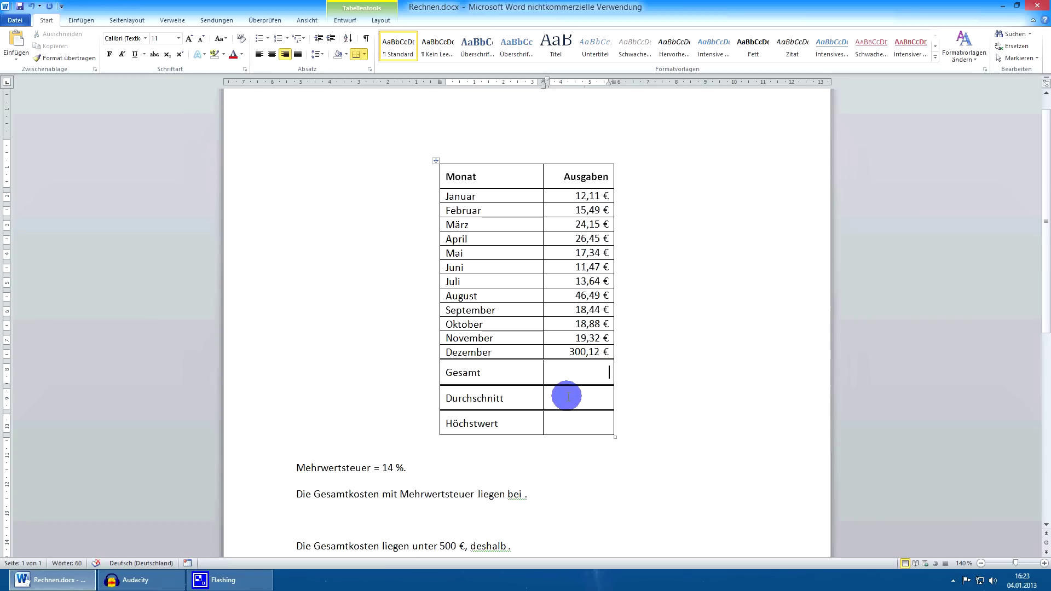
left_click(576, 391)
left_click(574, 418)
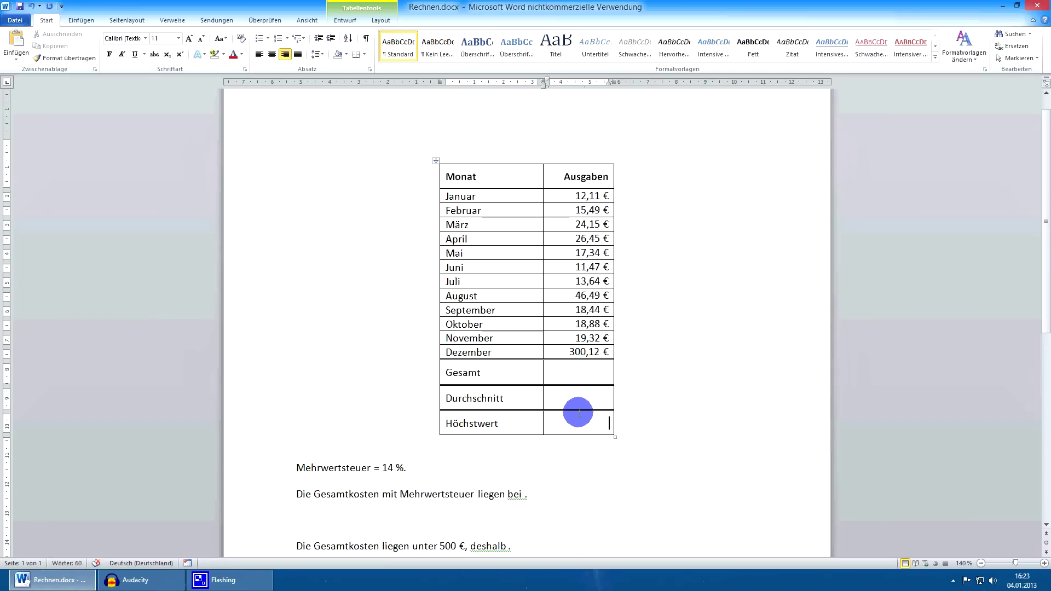
scroll(577, 413, "down", 2)
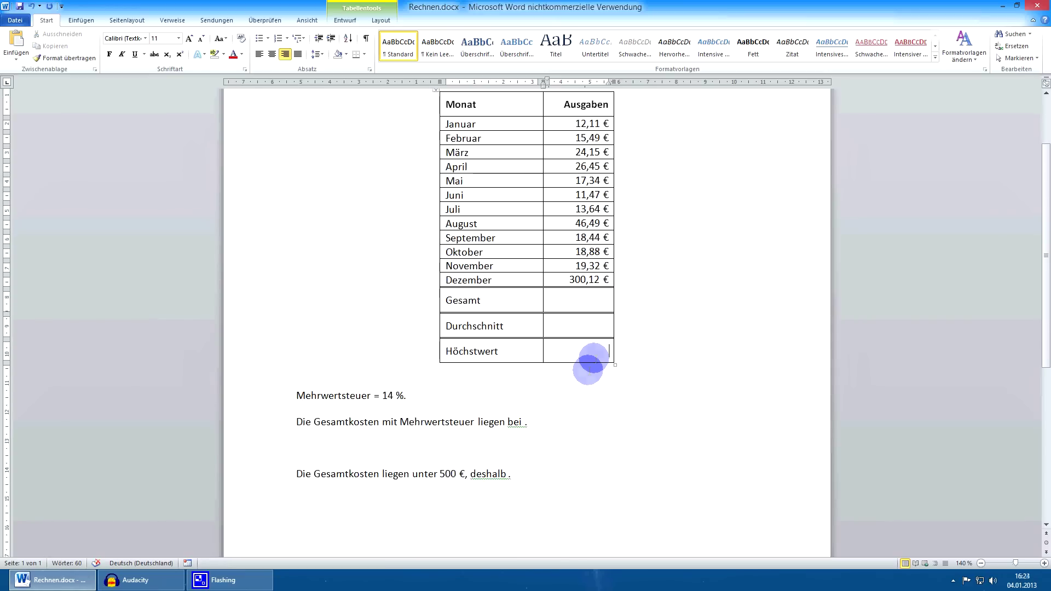
left_click(579, 299)
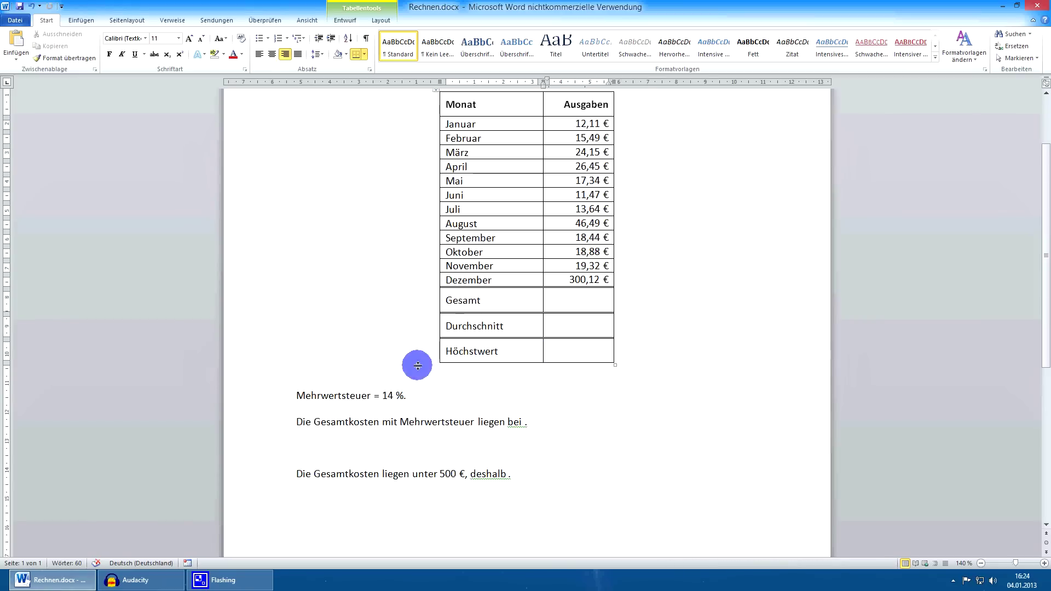
left_click(524, 422)
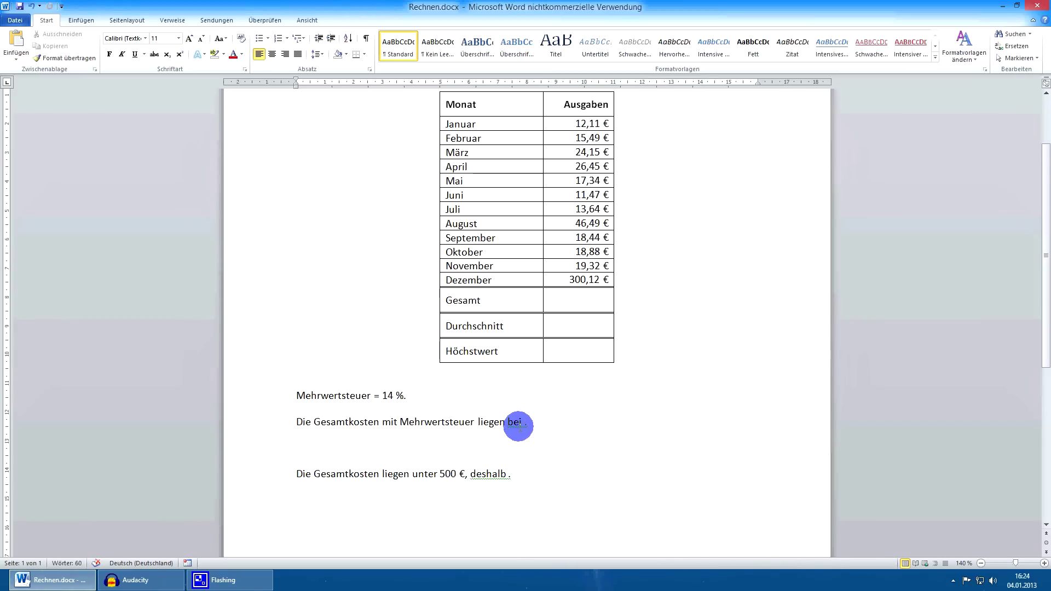
left_click(536, 471)
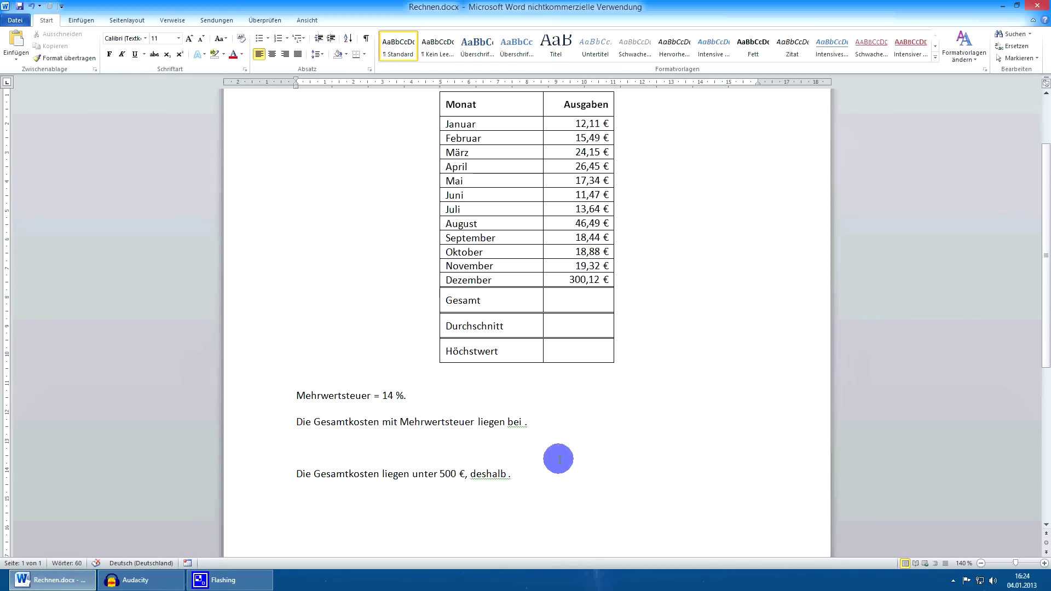
scroll(586, 347, "up", 1)
left_click(587, 338)
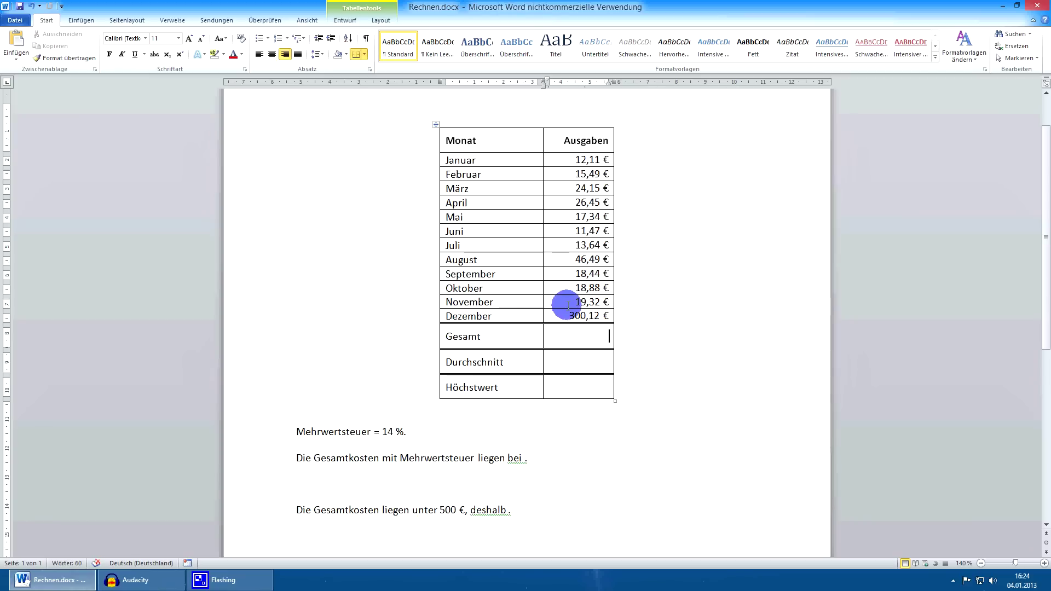
Open the Formel dialog for the Gesamt amount cell and move it beside the table
left_click_drag(553, 315, 554, 159)
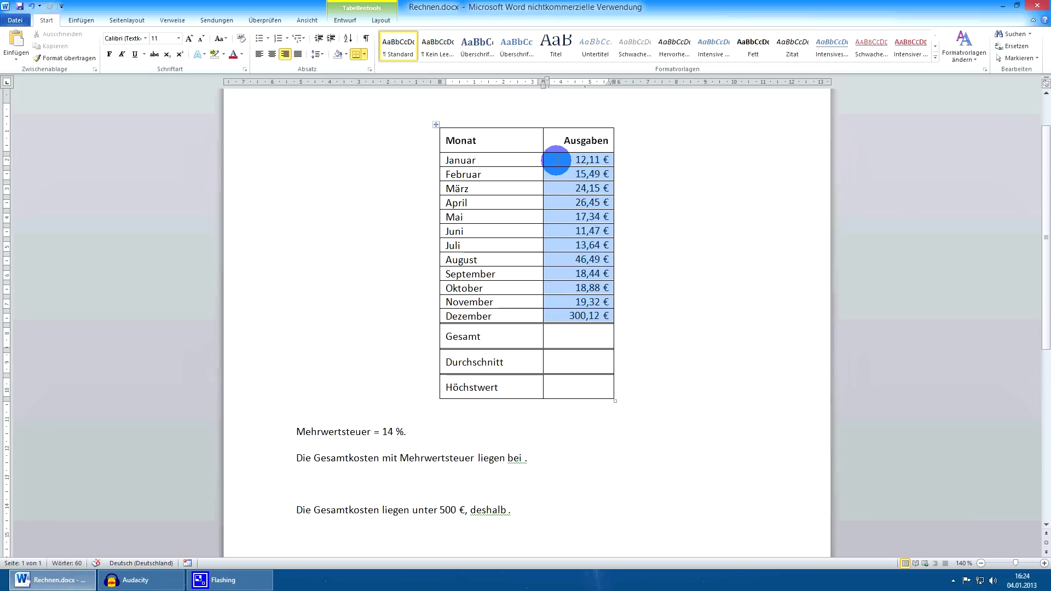
left_click(594, 336)
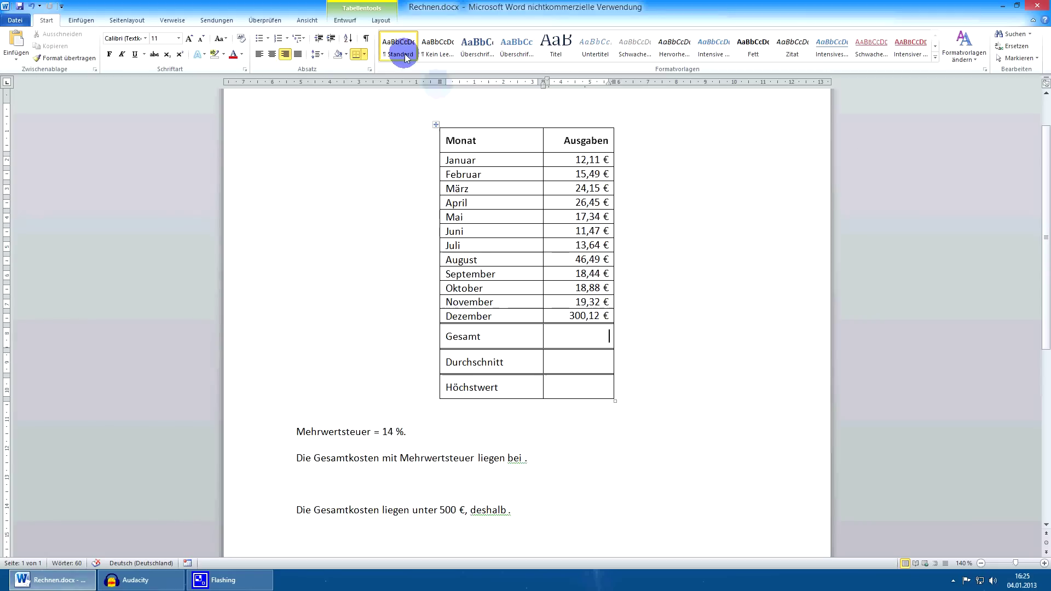
left_click(381, 21)
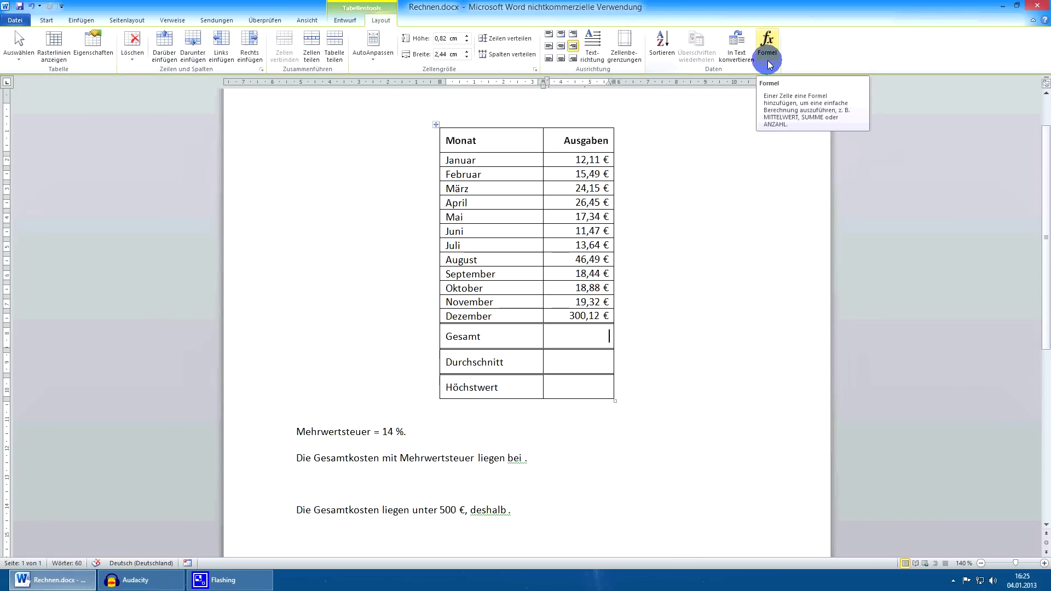
left_click(768, 47)
left_click_drag(250, 204, 737, 209)
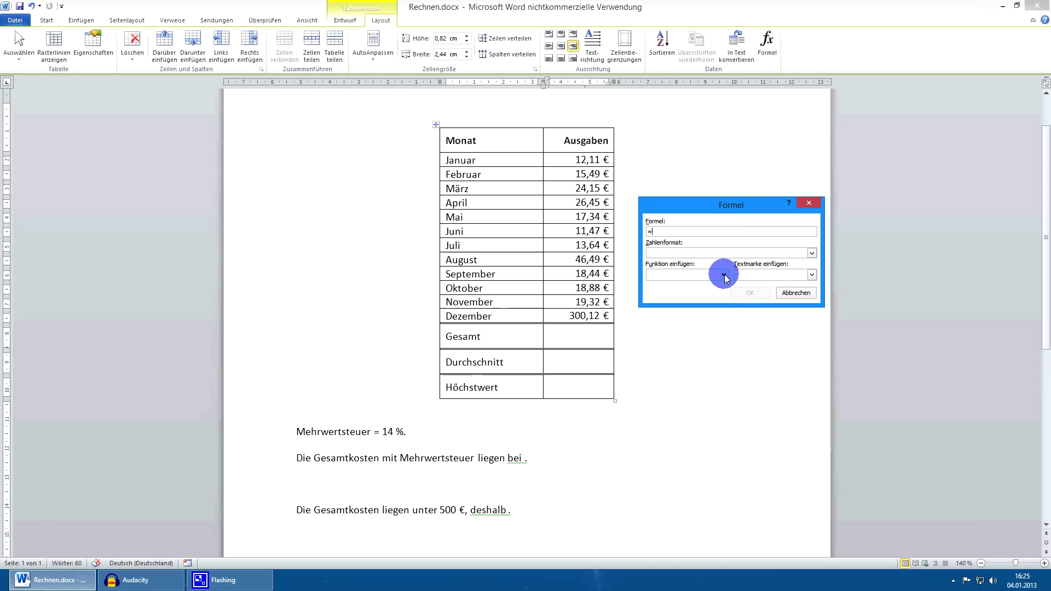
Insert =SUM(ABOVE) with the #.##0,00 € format into Gesamt, giving 523,90 €
left_click(723, 275)
left_click_drag(724, 296, 724, 327)
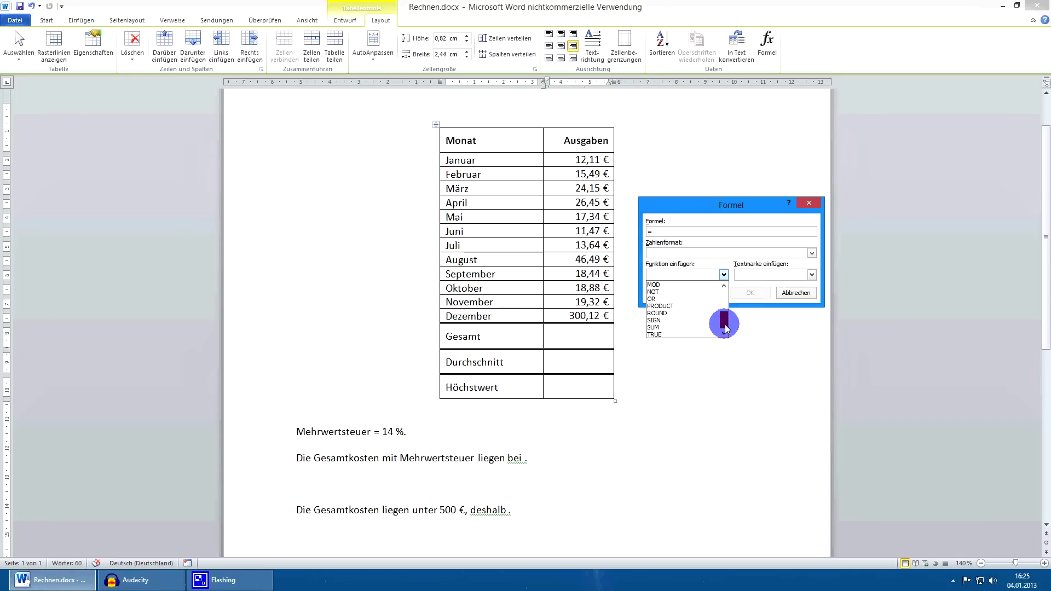
left_click(672, 328)
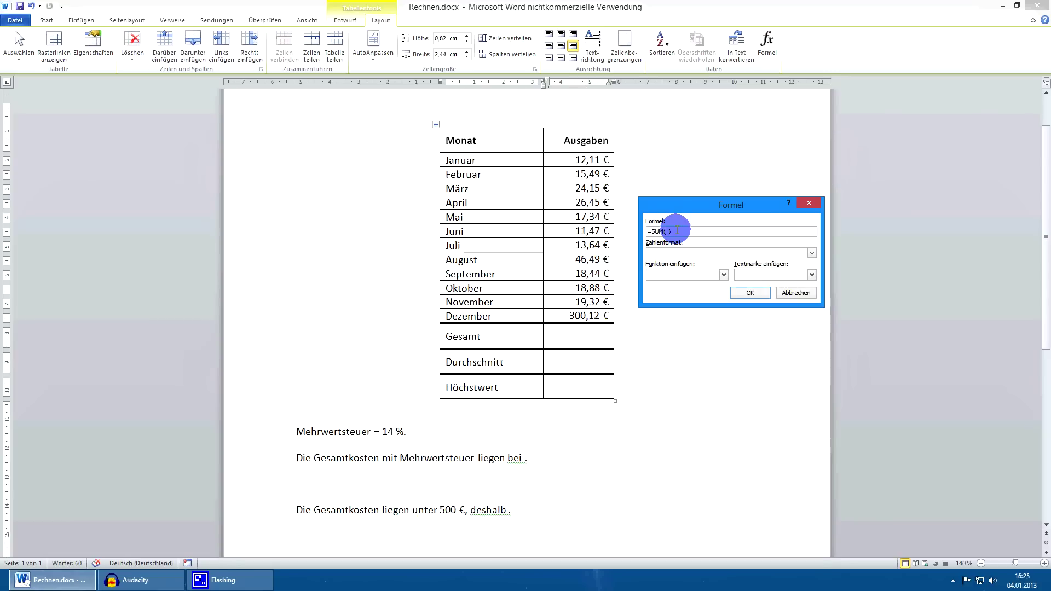
type("B2:")
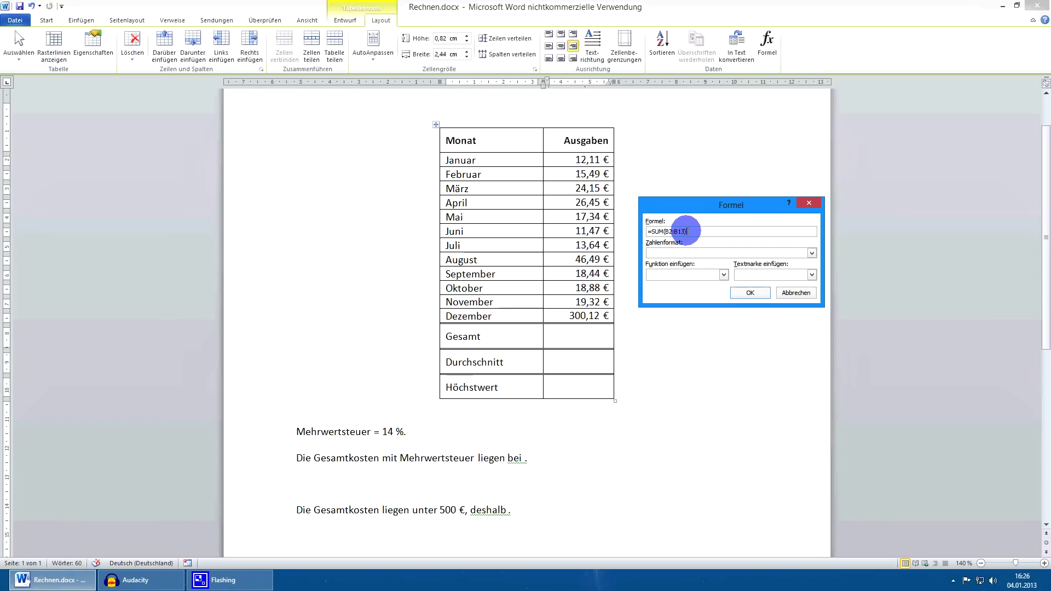
left_click_drag(685, 232, 664, 232)
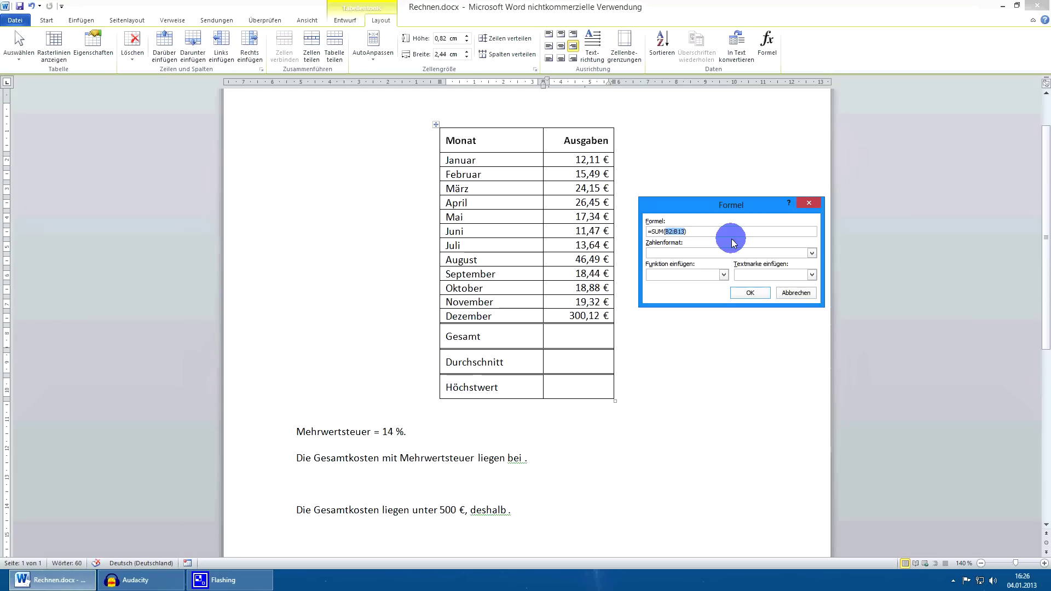
type("above")
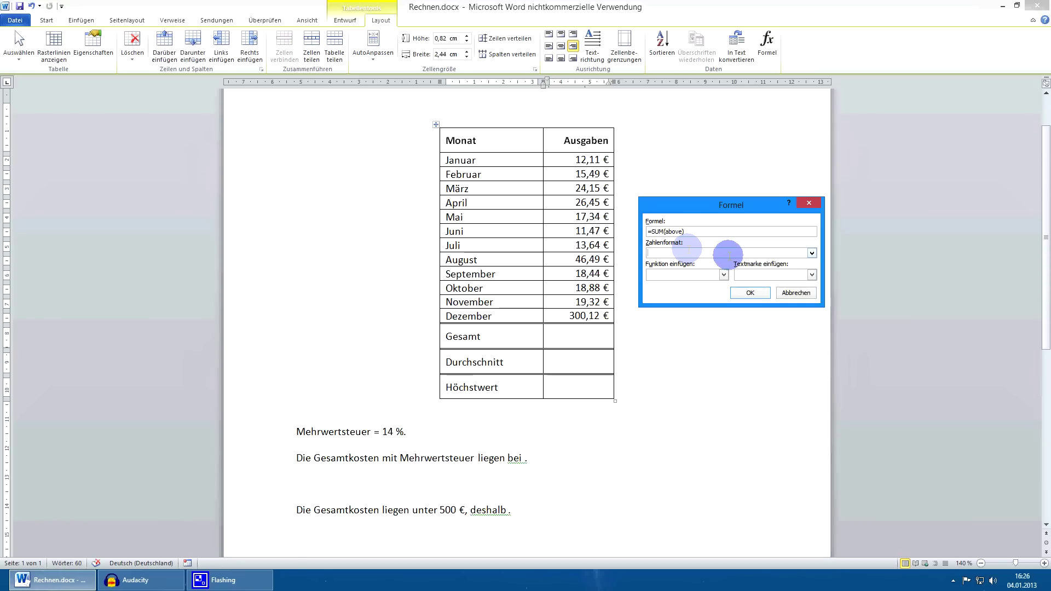
left_click(812, 253)
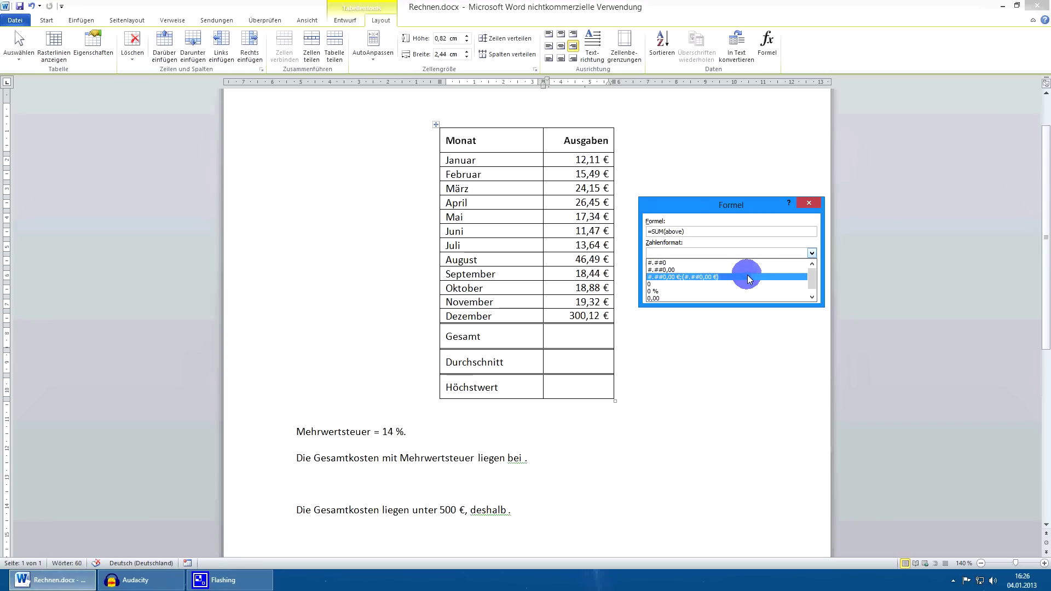
left_click_drag(812, 275, 814, 287)
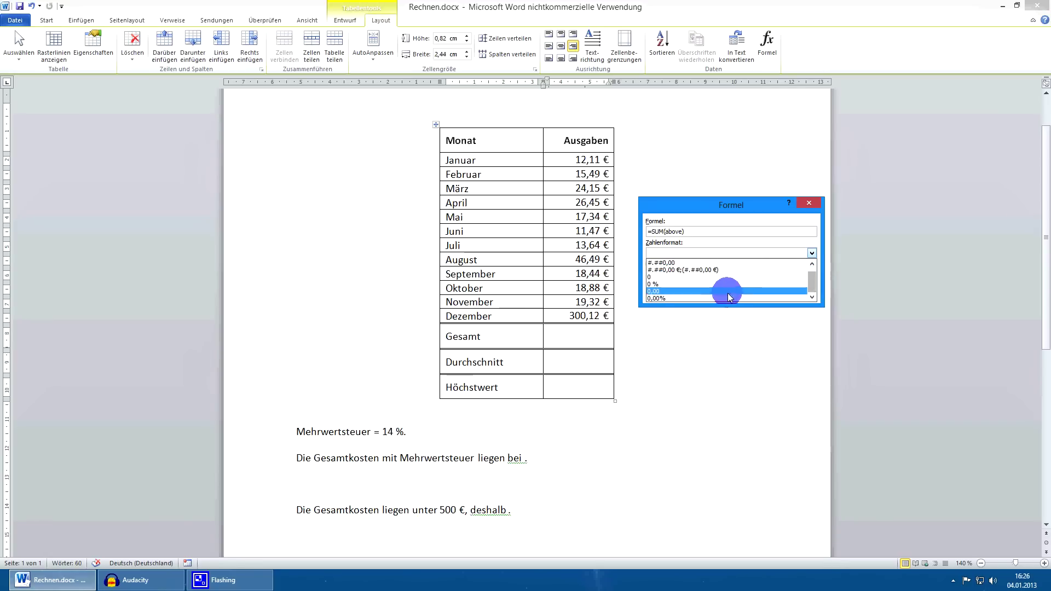
left_click(735, 270)
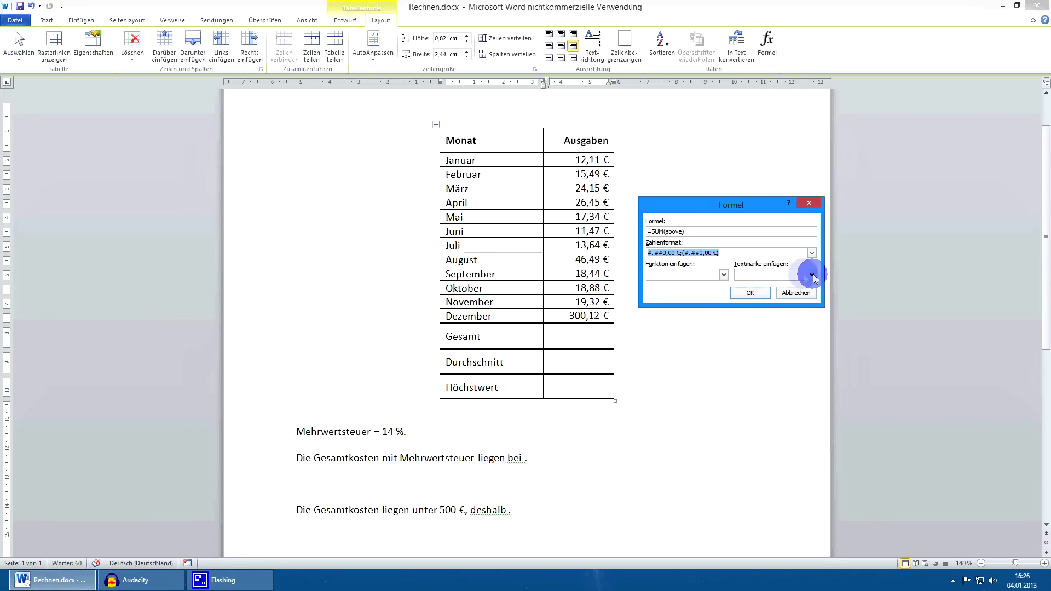
left_click(752, 294)
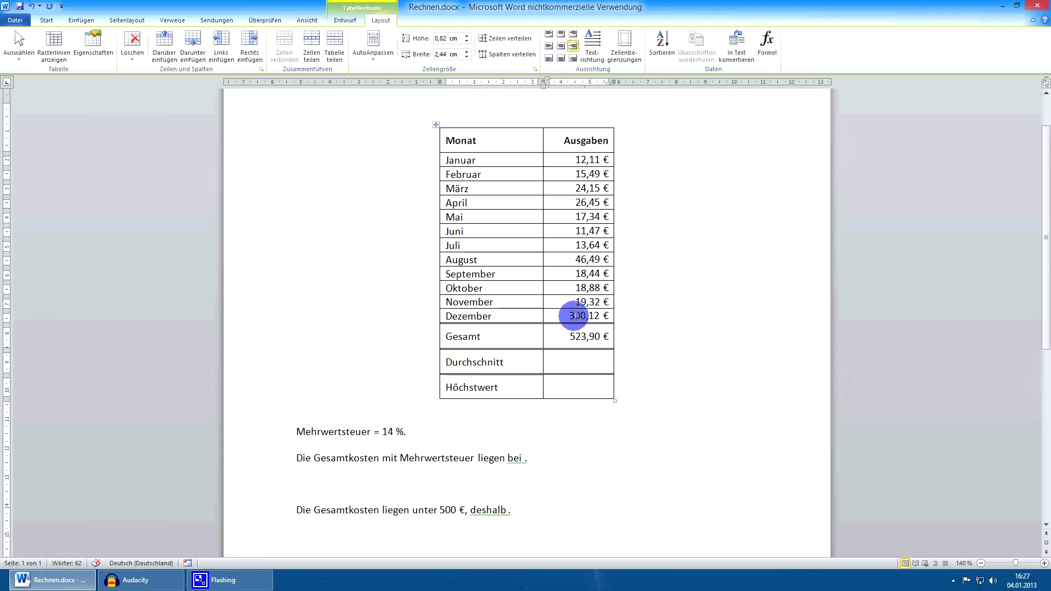
Change December's 300,12 € to 30,12 € and update all fields so Gesamt reads 253,90 €
left_click(574, 336)
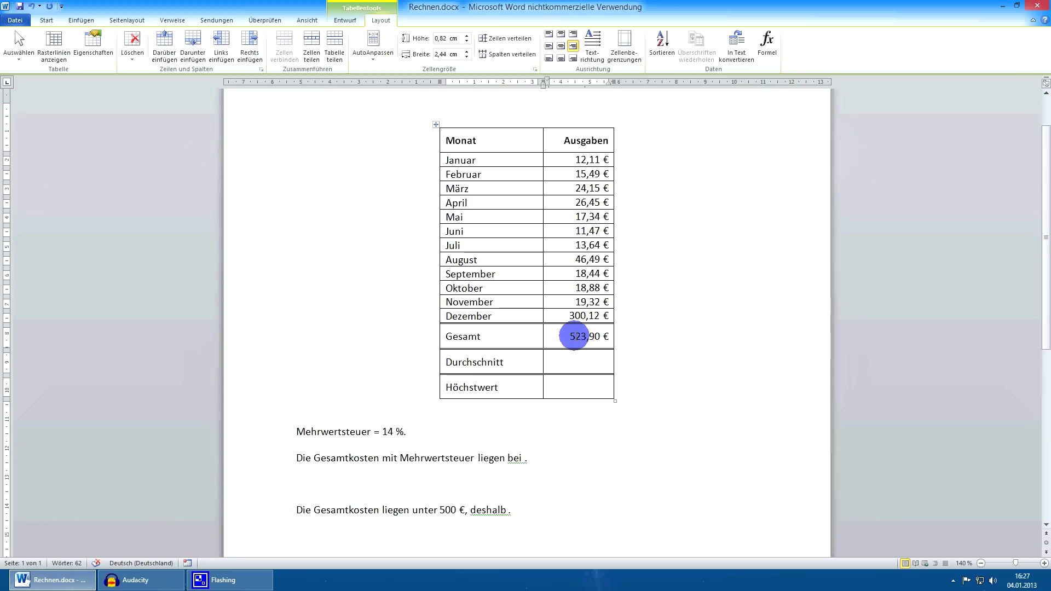
left_click_drag(570, 316, 580, 316)
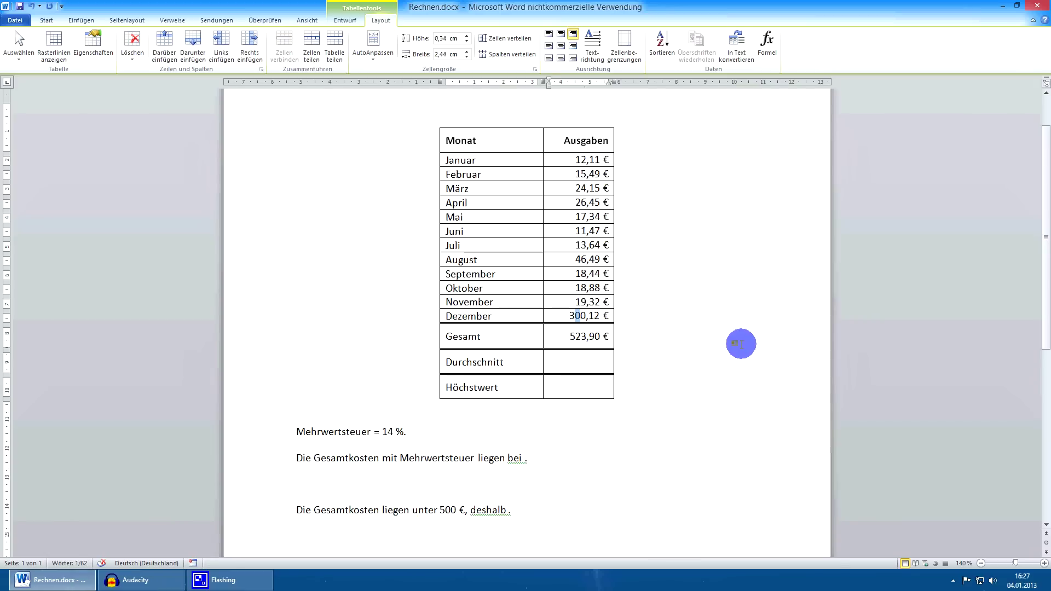
type("3")
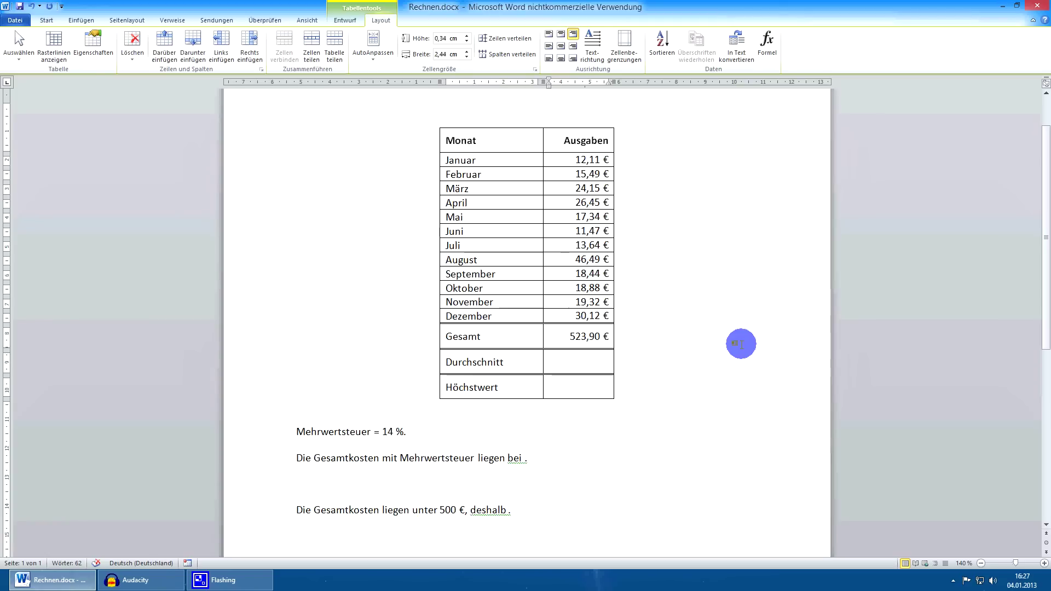
key("ctrl+a")
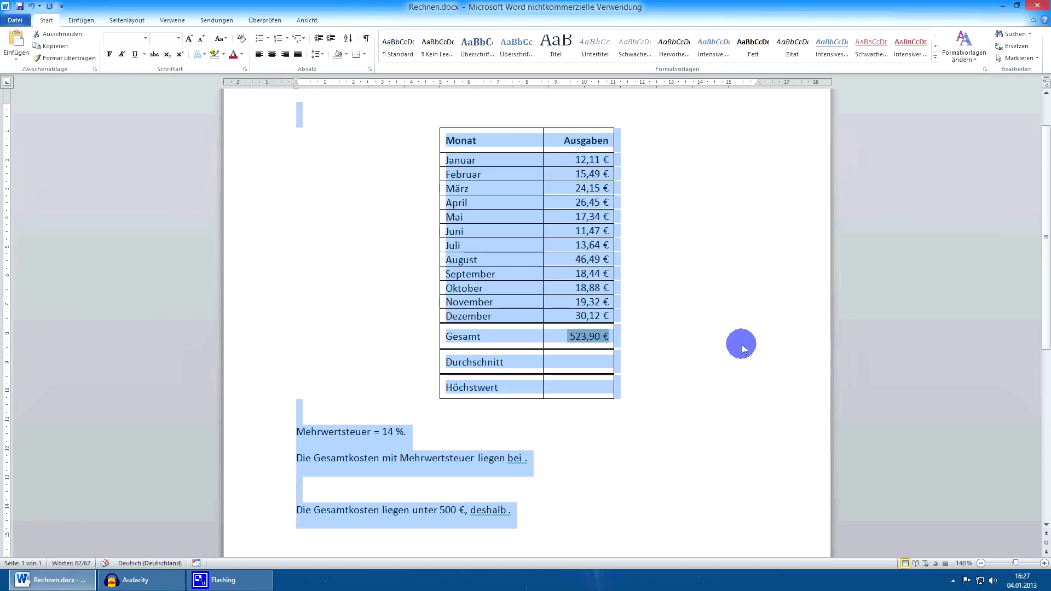
key("F9")
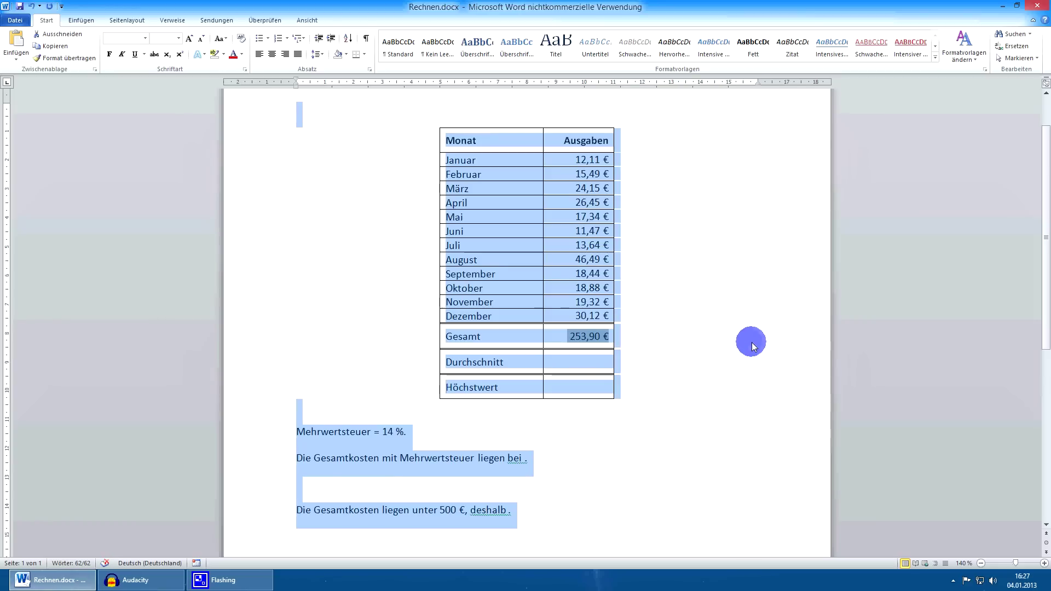
left_click(750, 345)
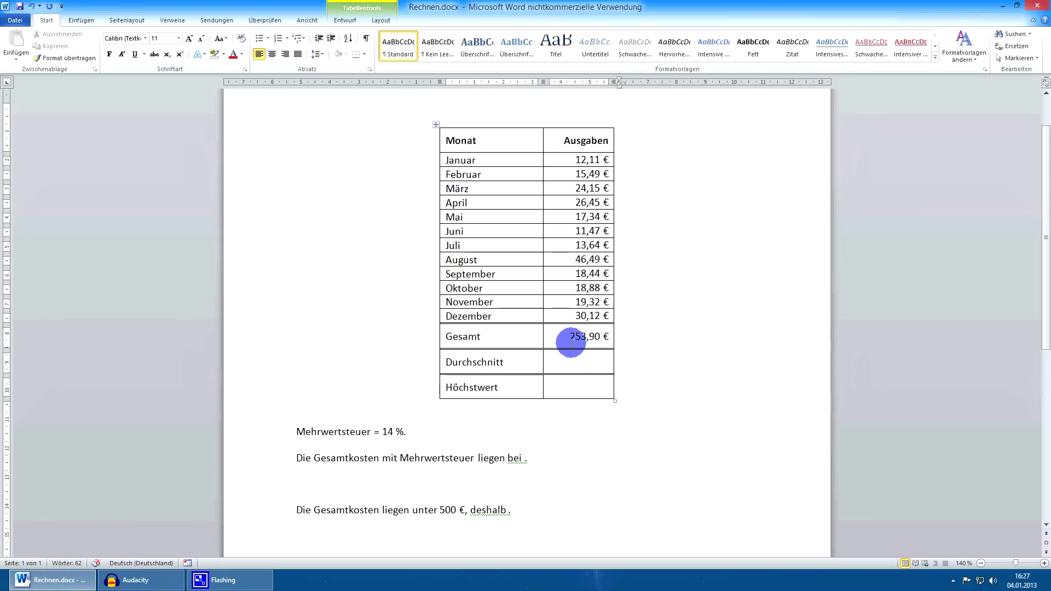
left_click(584, 361)
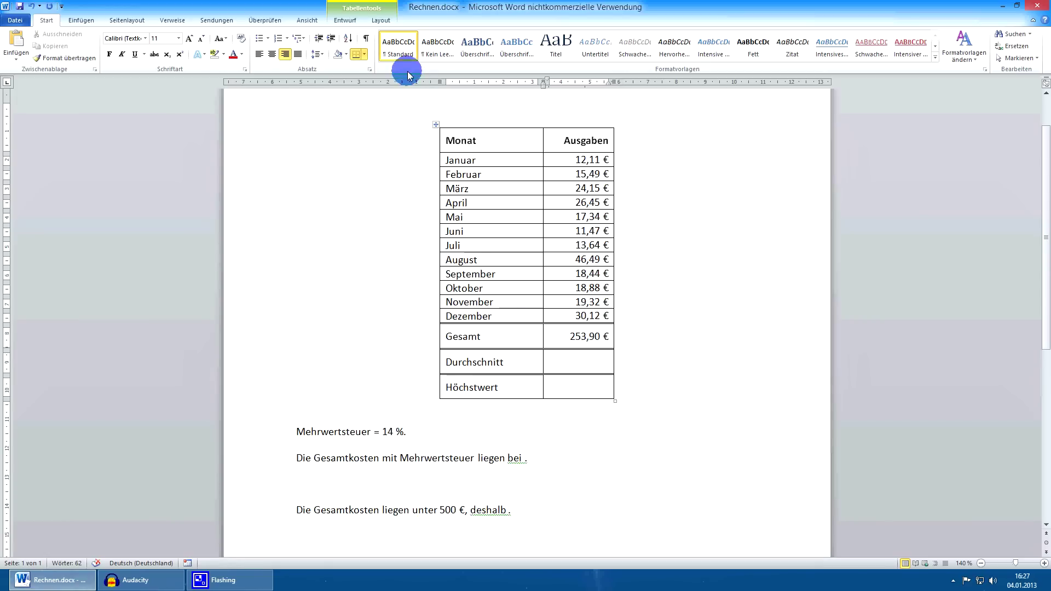
Insert =AVERAGE(B2:B13) in #.##0,00 € format into Durchschnitt, giving 21,16 €
left_click(382, 20)
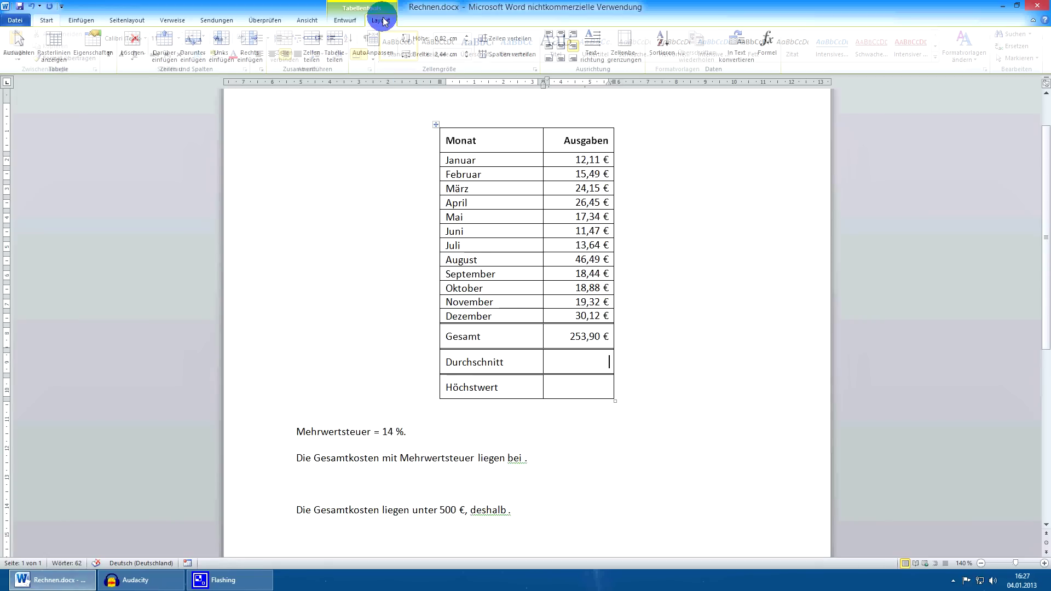
left_click(767, 47)
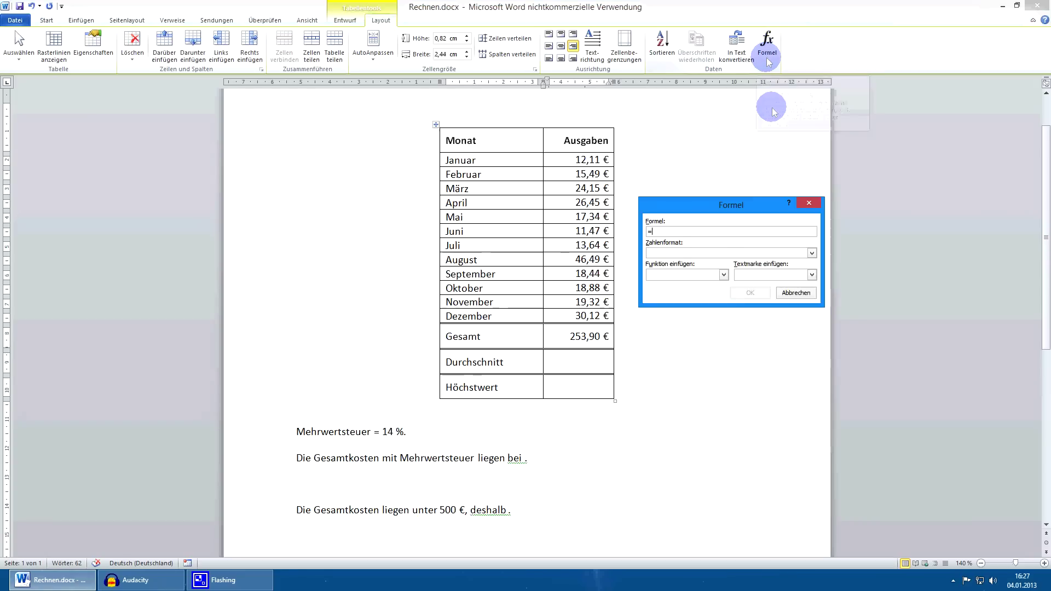
left_click(724, 275)
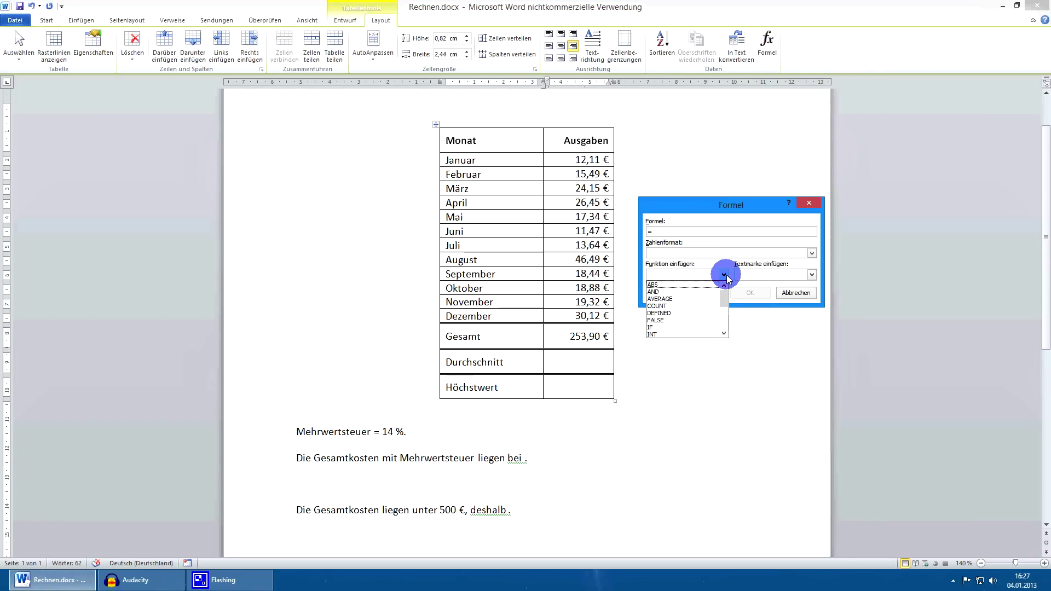
left_click(698, 300)
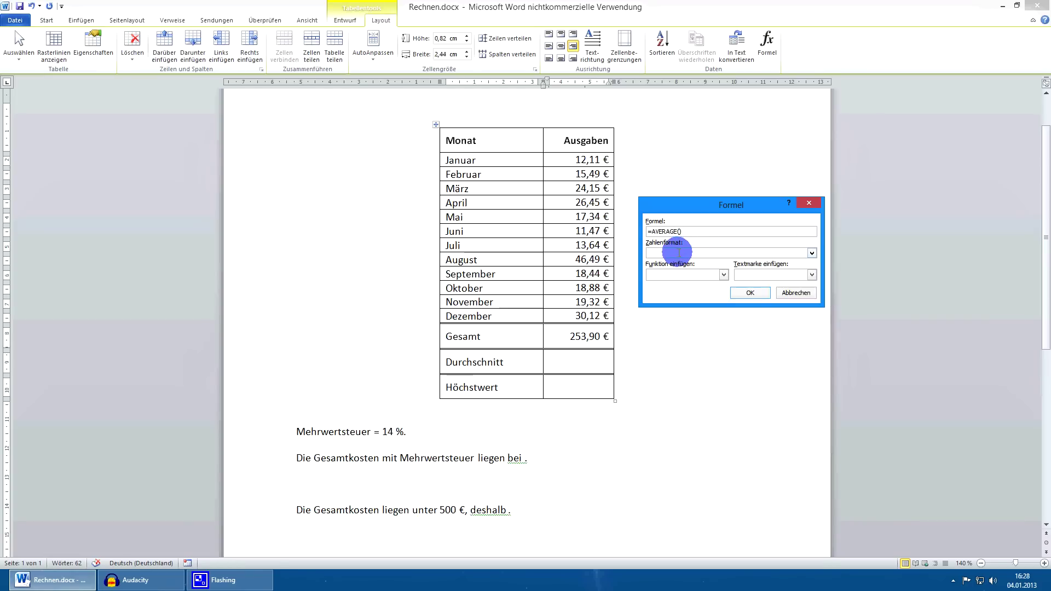
type("above")
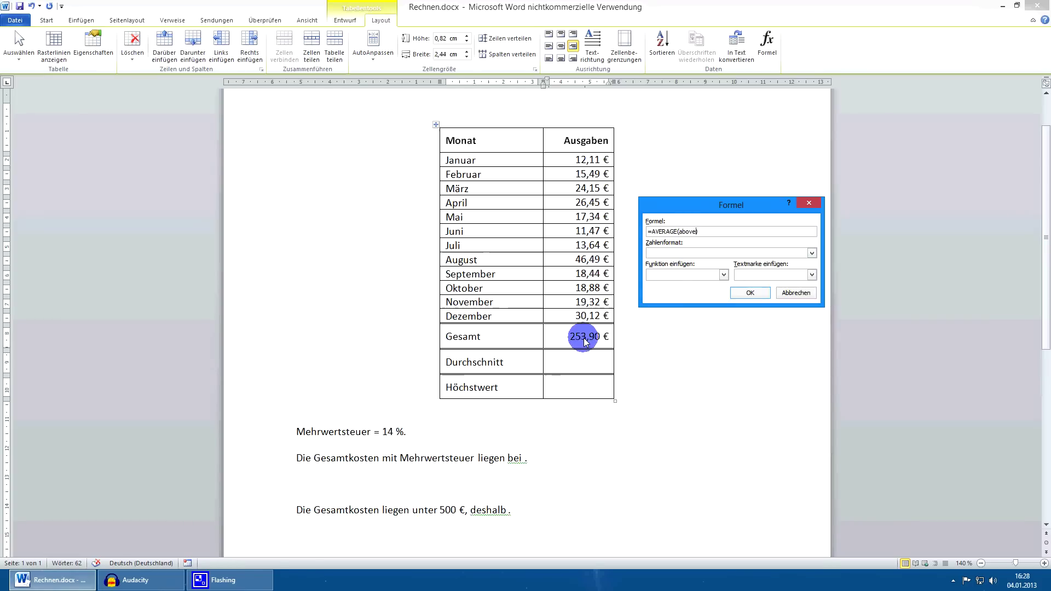
double_click(689, 231)
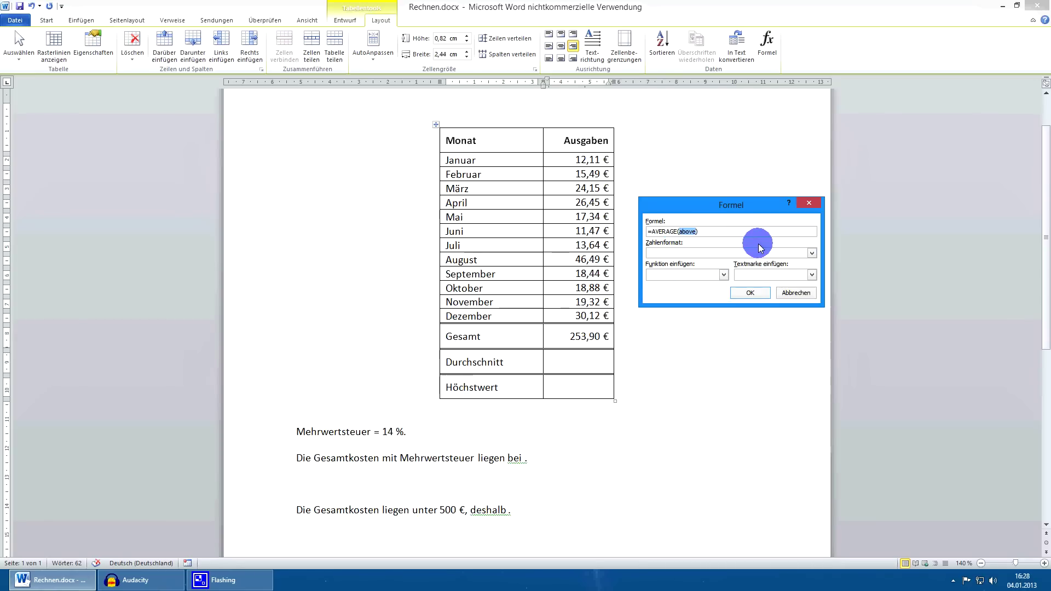
type("B")
type("13")
type(")")
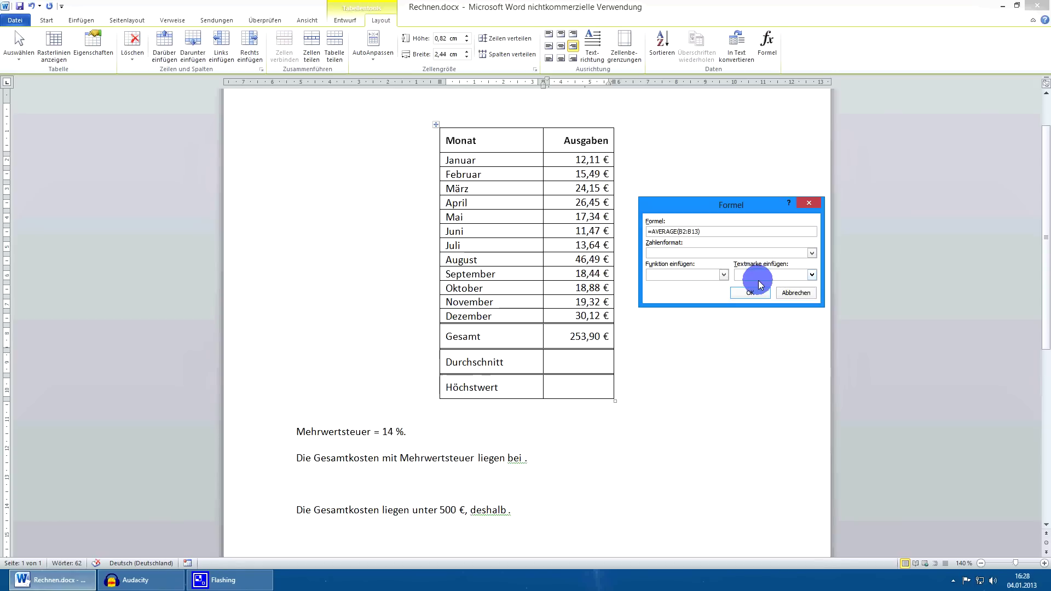
left_click(812, 252)
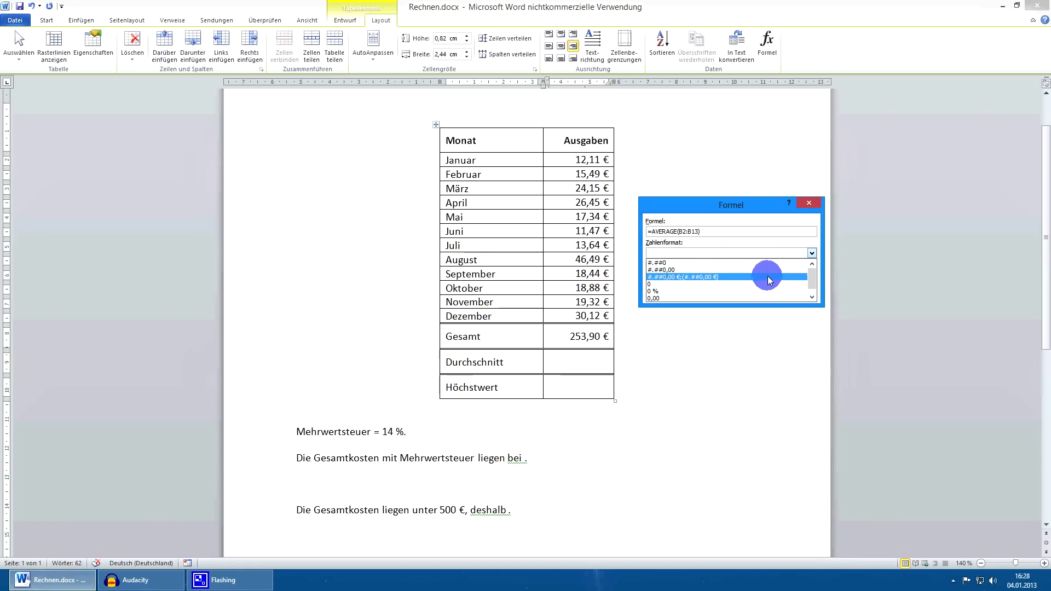
left_click(768, 278)
left_click(752, 295)
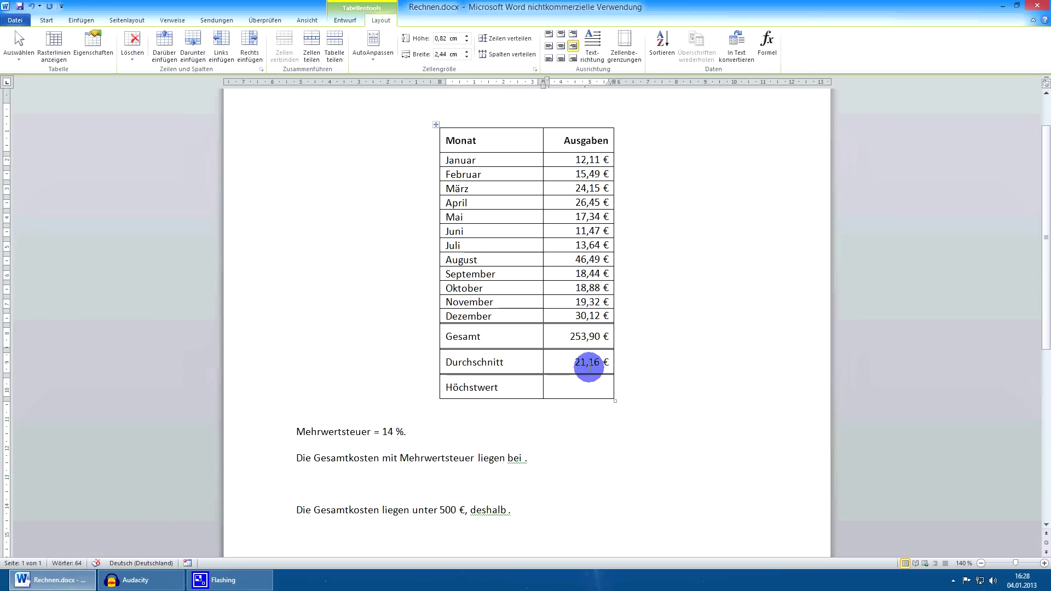
Insert =MAX(B2:B7) + 10 in euro format into the Höchstwert cell, giving 36,45 €
left_click(595, 384)
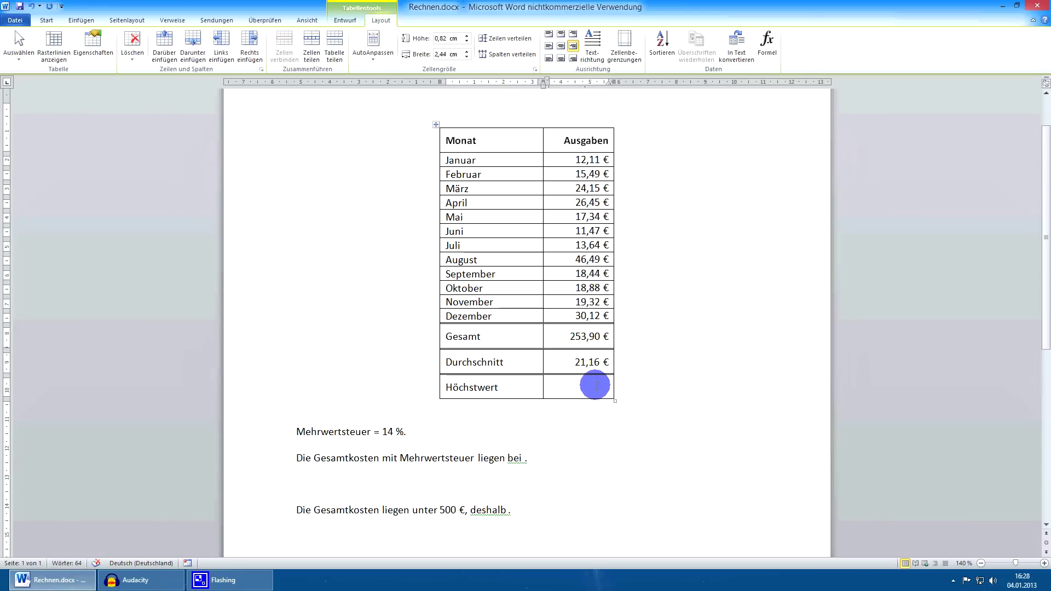
left_click(768, 38)
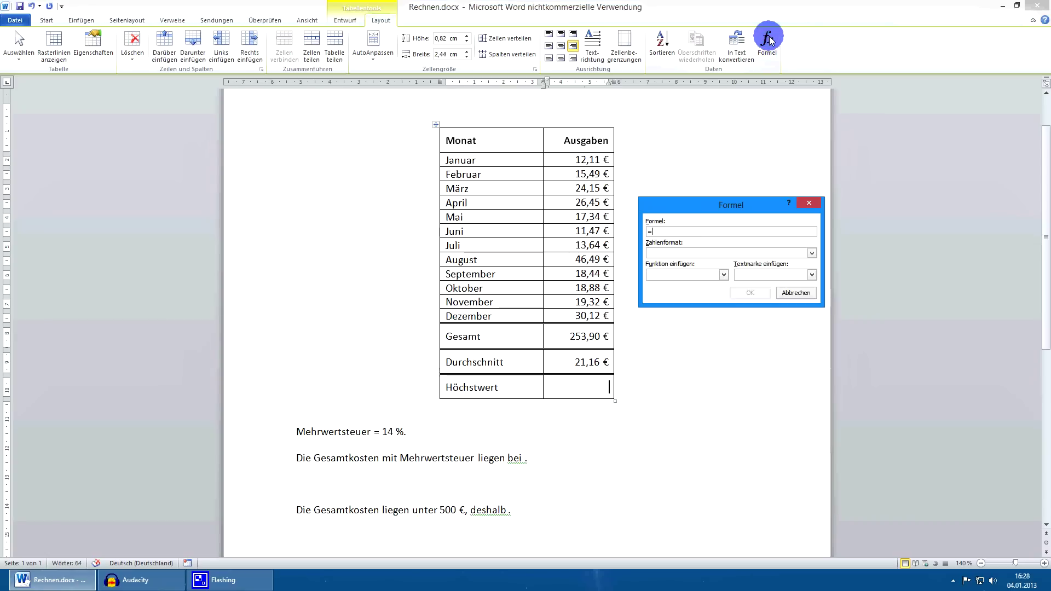
left_click(723, 274)
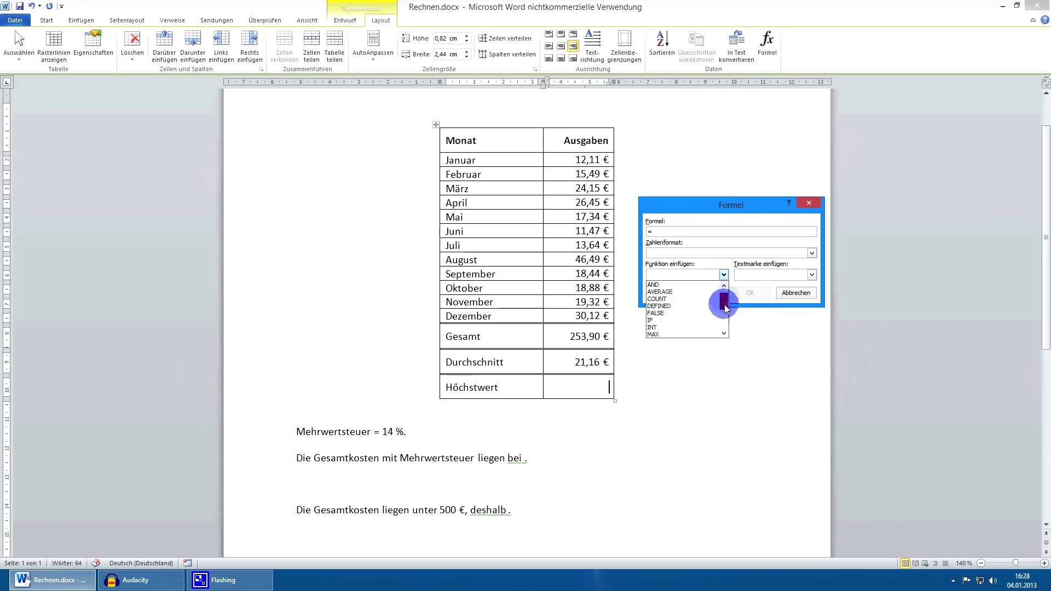
left_click_drag(726, 308, 724, 324)
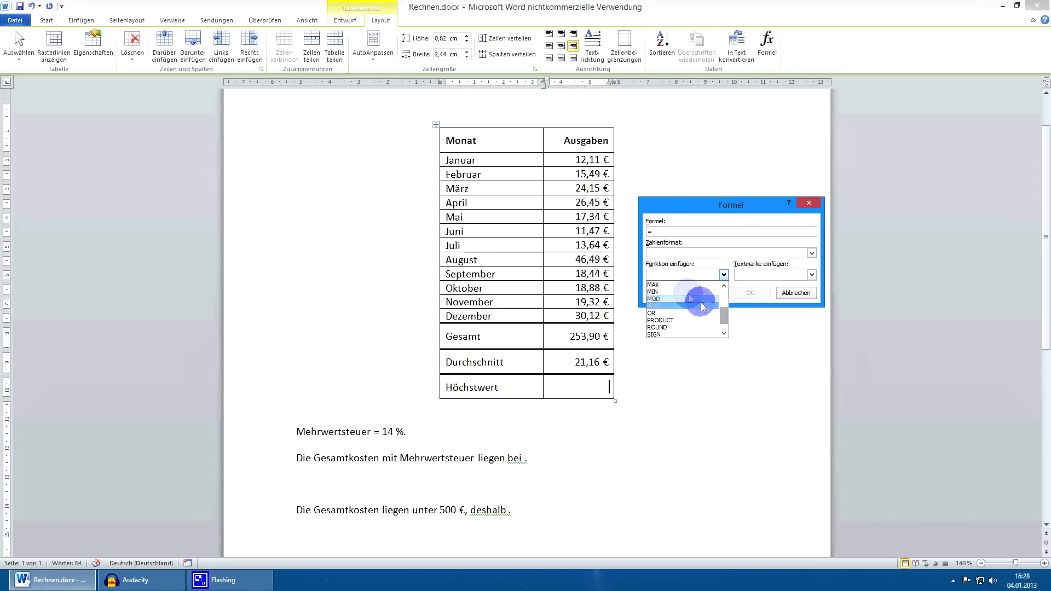
left_click(672, 285)
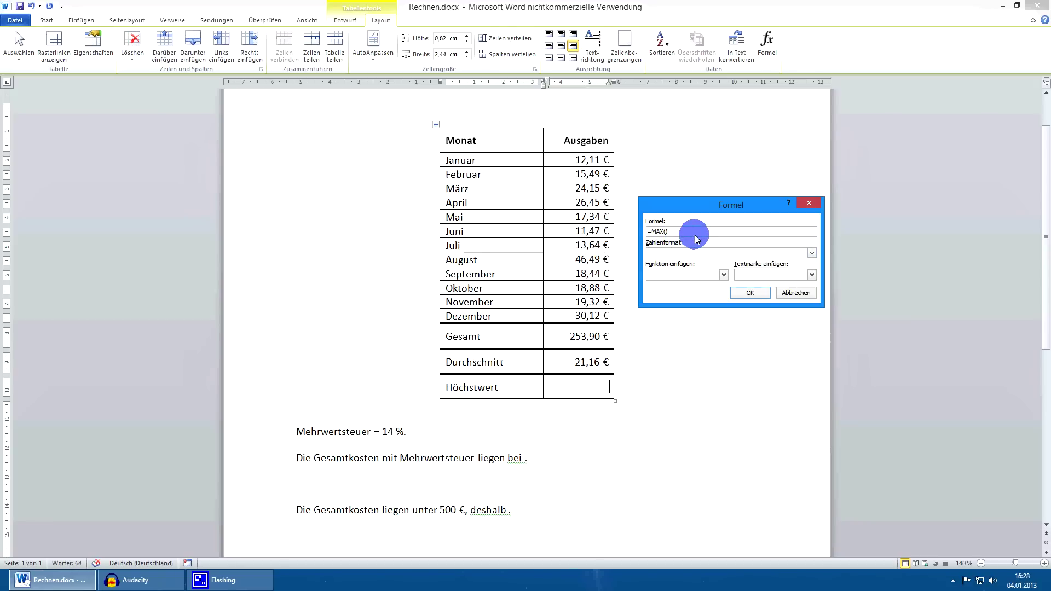
type(":B7")
left_click(811, 252)
left_click(781, 277)
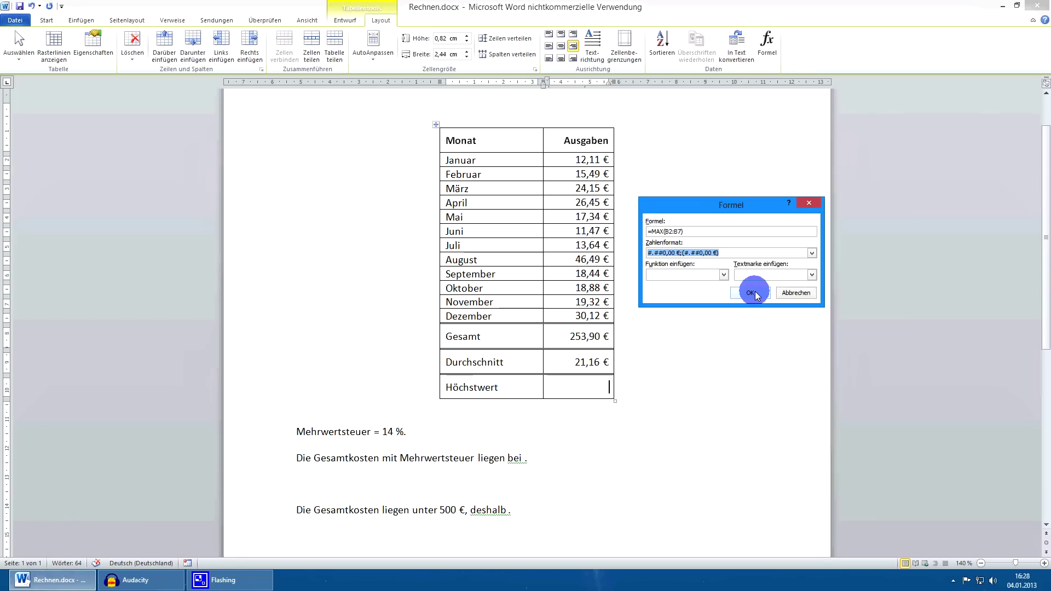
left_click(708, 230)
type("+ 10")
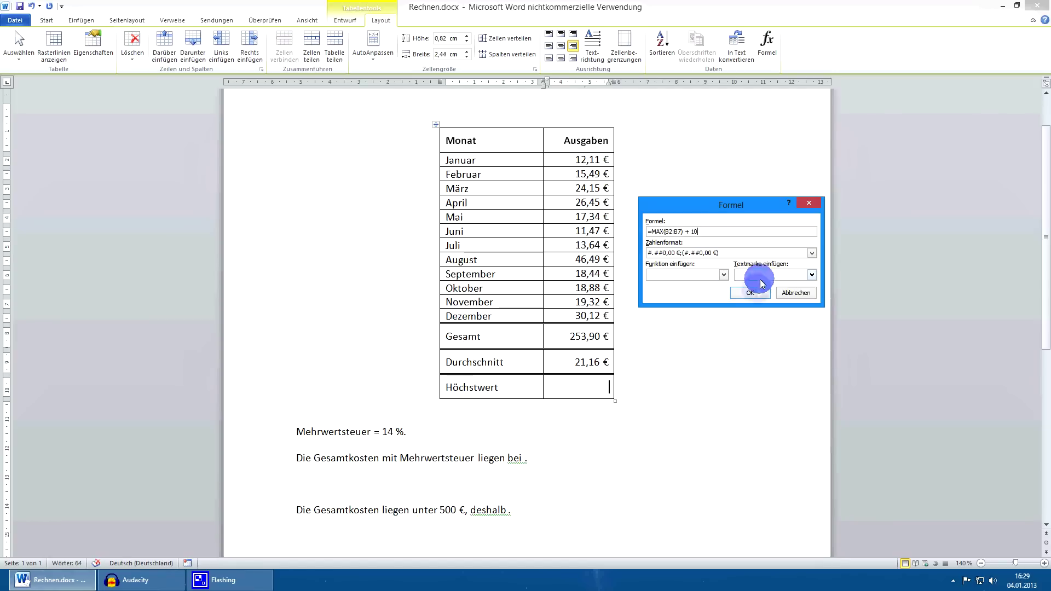
left_click(753, 294)
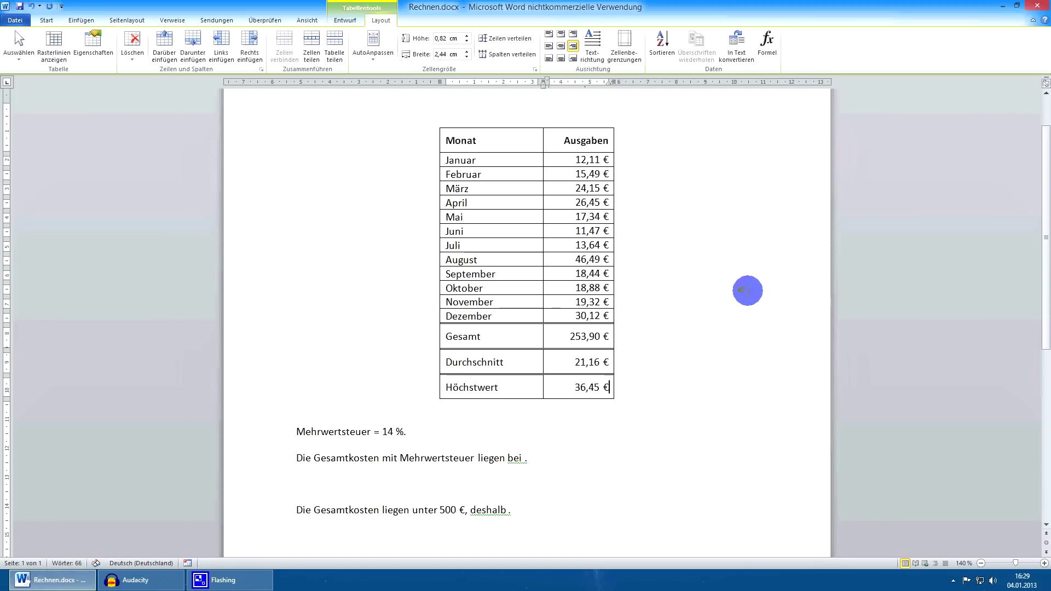
Append '+ 10' to the Höchstwert row label
left_click(510, 387)
type("+ 1")
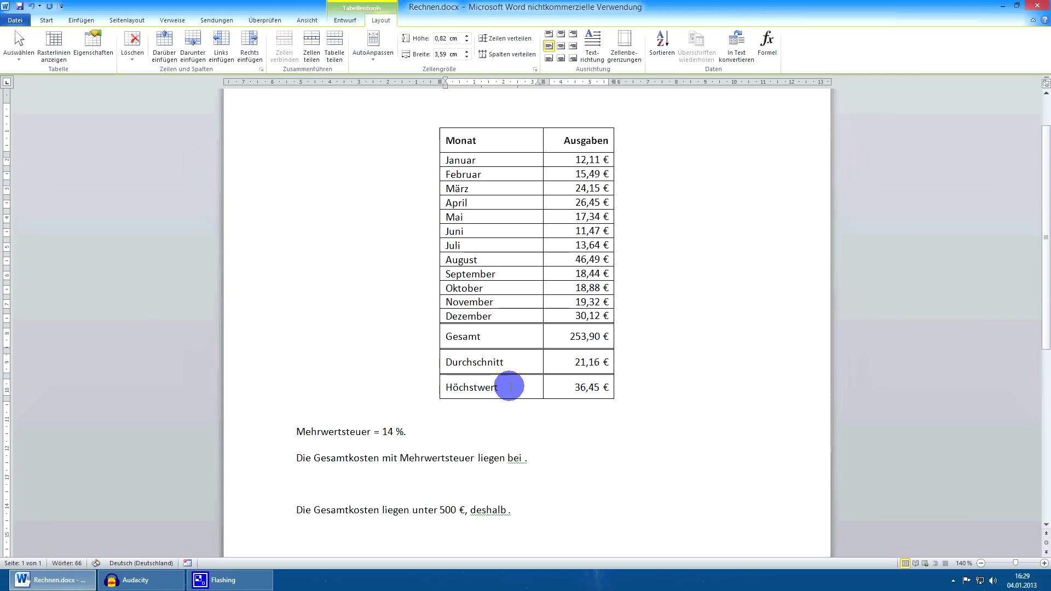
type("0 e")
key("BackSpace")
Complete the label as 'Höchstwert + 10 €' with a second line 'Der ersten 6 Monate'
type("€")
key("Return")
type("Der ersteb")
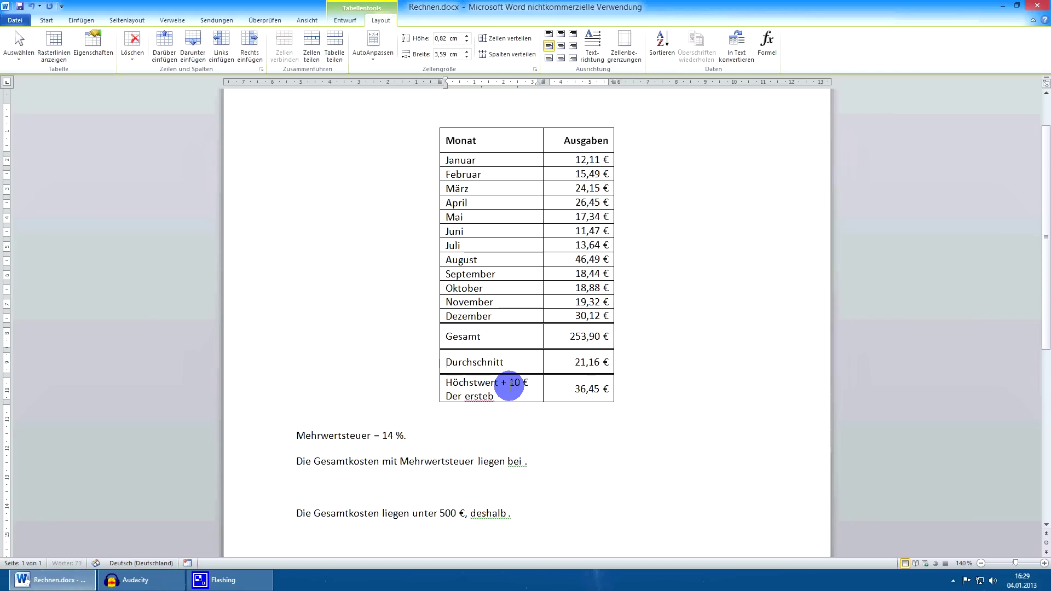
type("6 Monate")
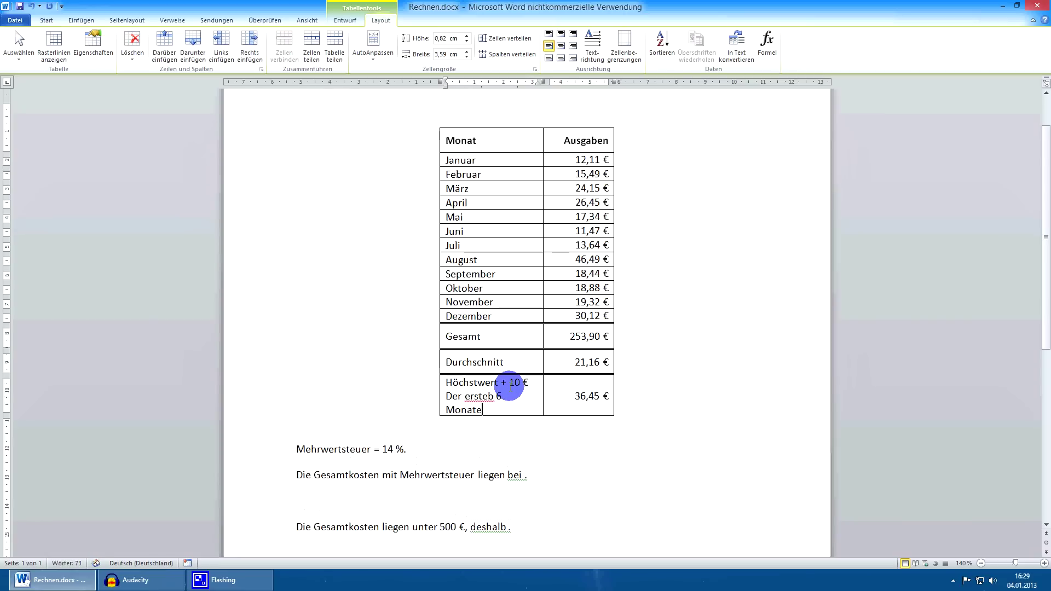
left_click(492, 397)
key("BackSpace")
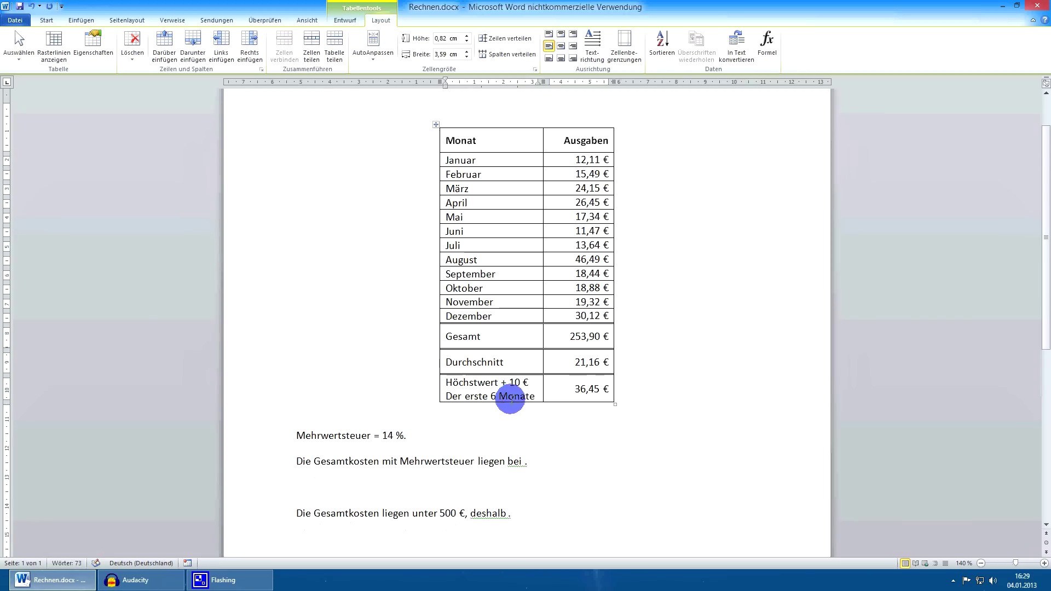
type("n")
left_click(631, 425)
Check the 36,45 € result and return to the Mehrwertsteuer = 14 % line
scroll(631, 416, "down", 1)
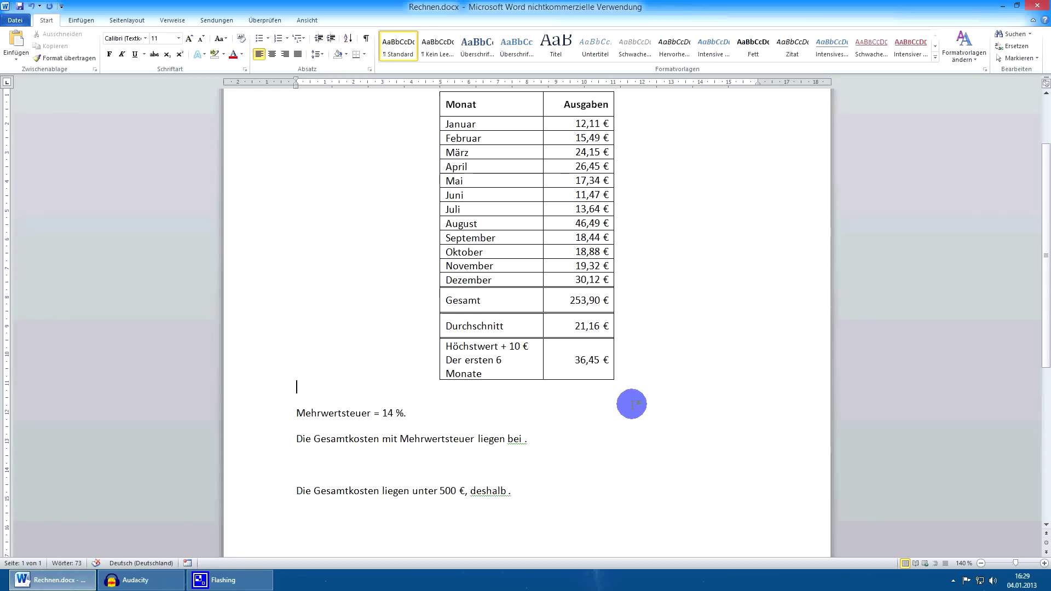
left_click(602, 405)
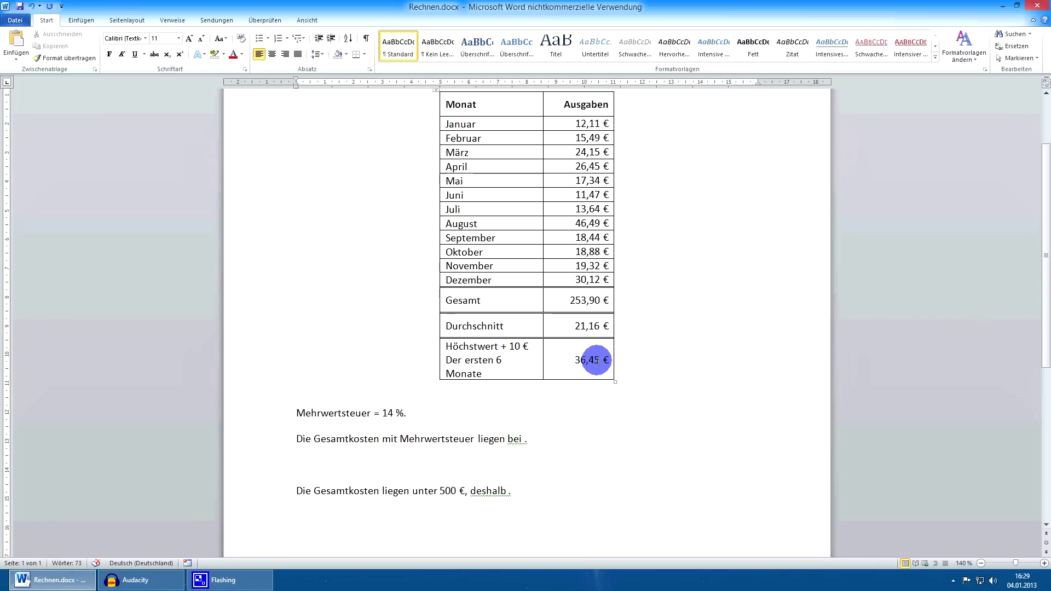
left_click(595, 360)
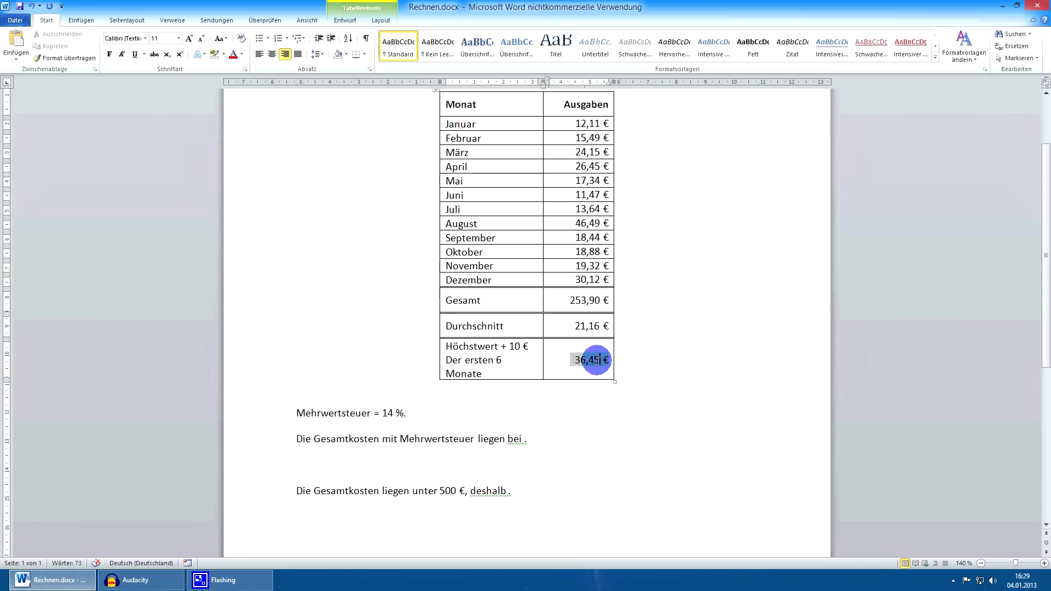
left_click(601, 406)
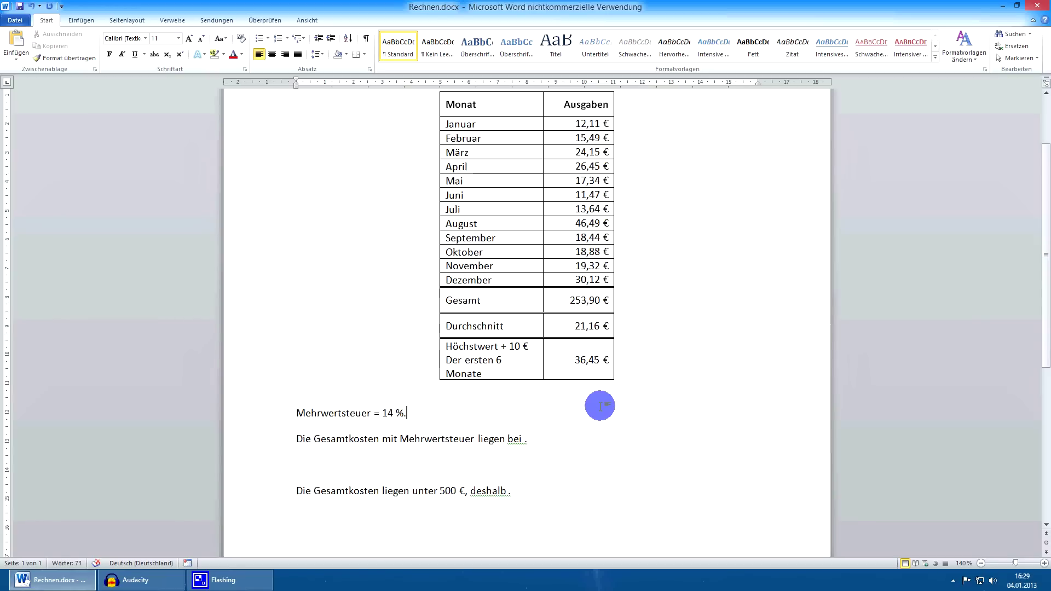
Show field codes and examine the Gesamt and Durchschnitt number format codes
key("alt+F9")
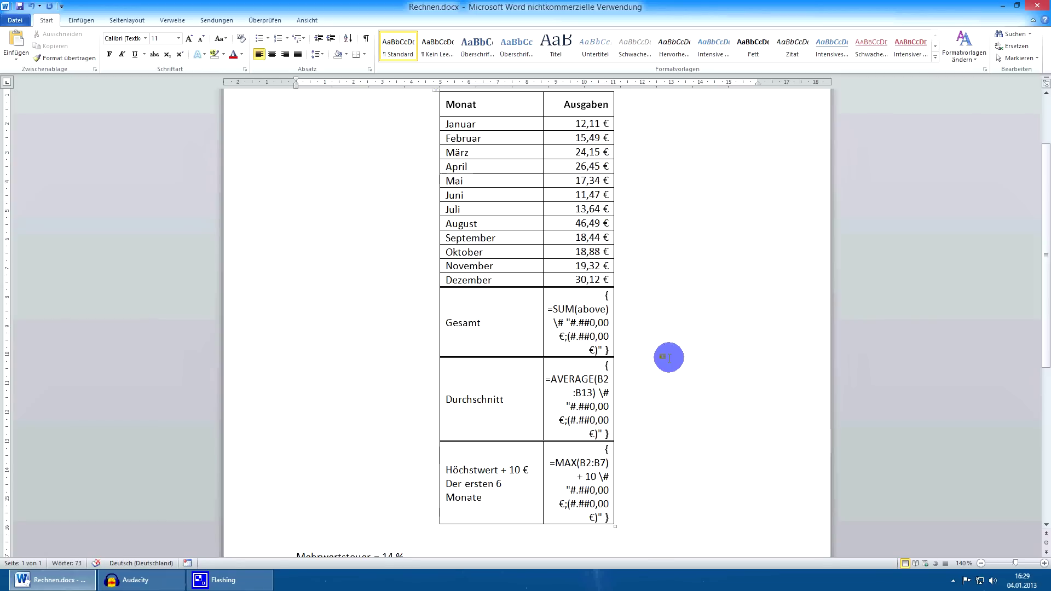
scroll(622, 308, "down", 1)
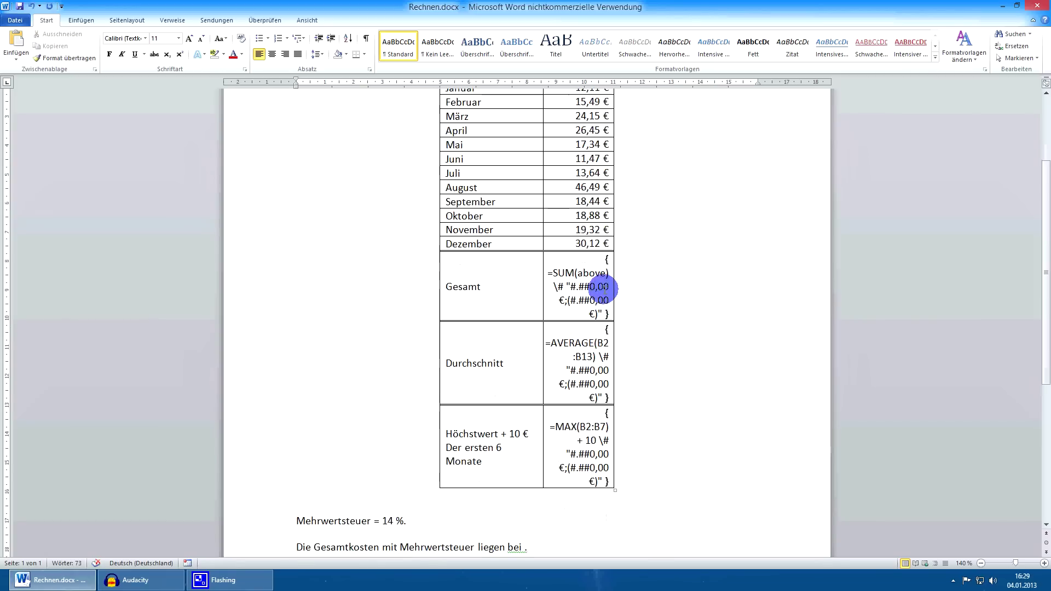
left_click_drag(547, 272, 612, 272)
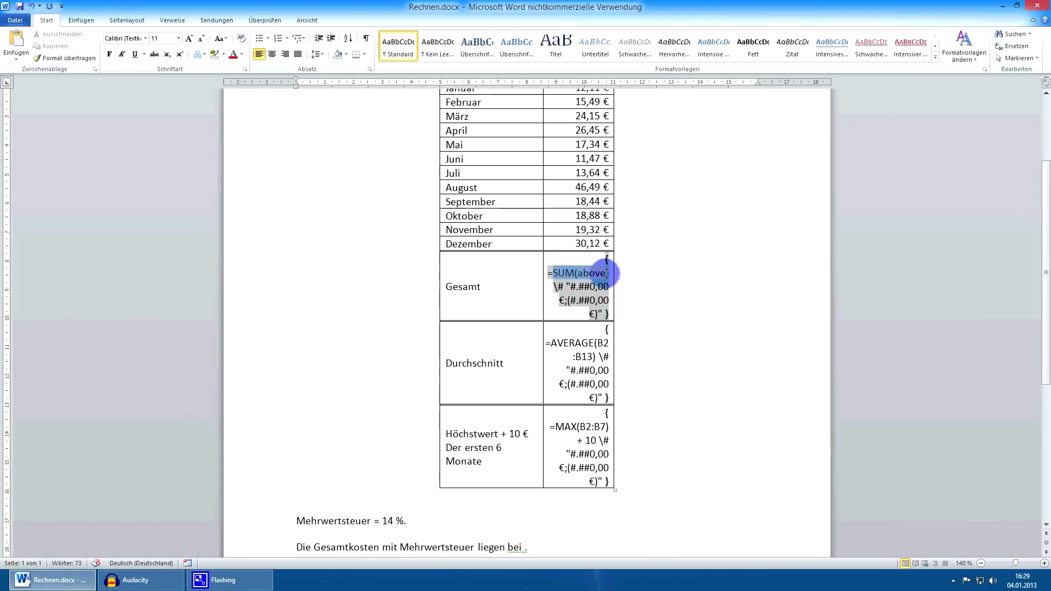
left_click(564, 287)
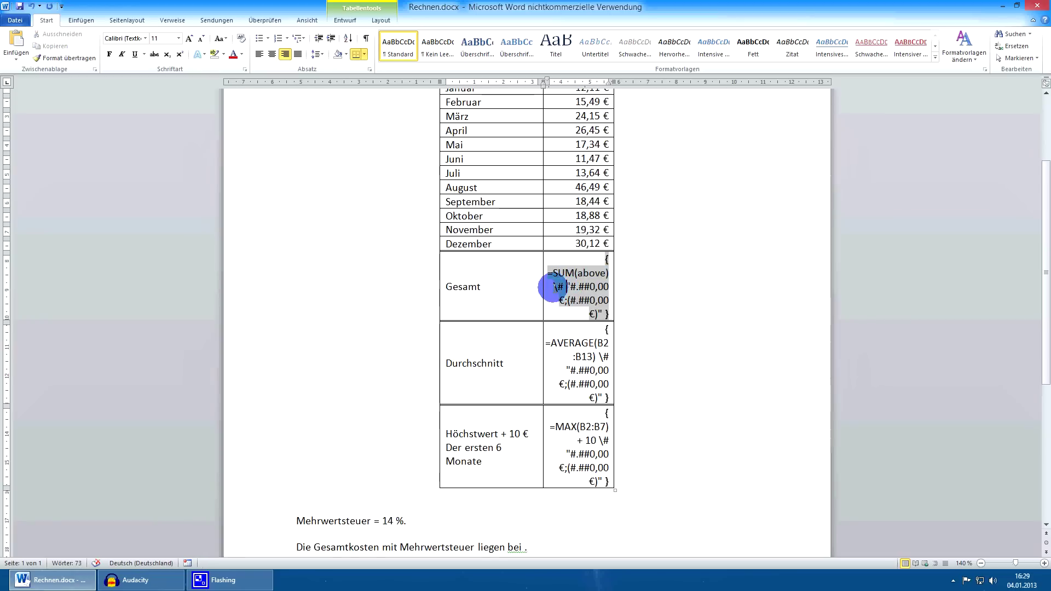
double_click(558, 287)
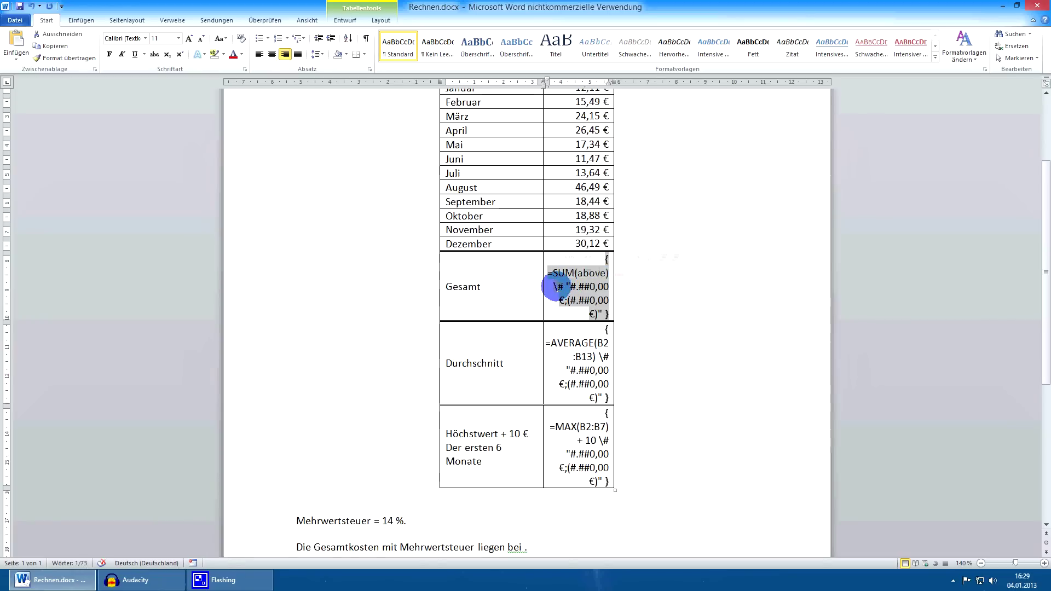
left_click(558, 288)
double_click(558, 289)
left_click(564, 292)
double_click(564, 292)
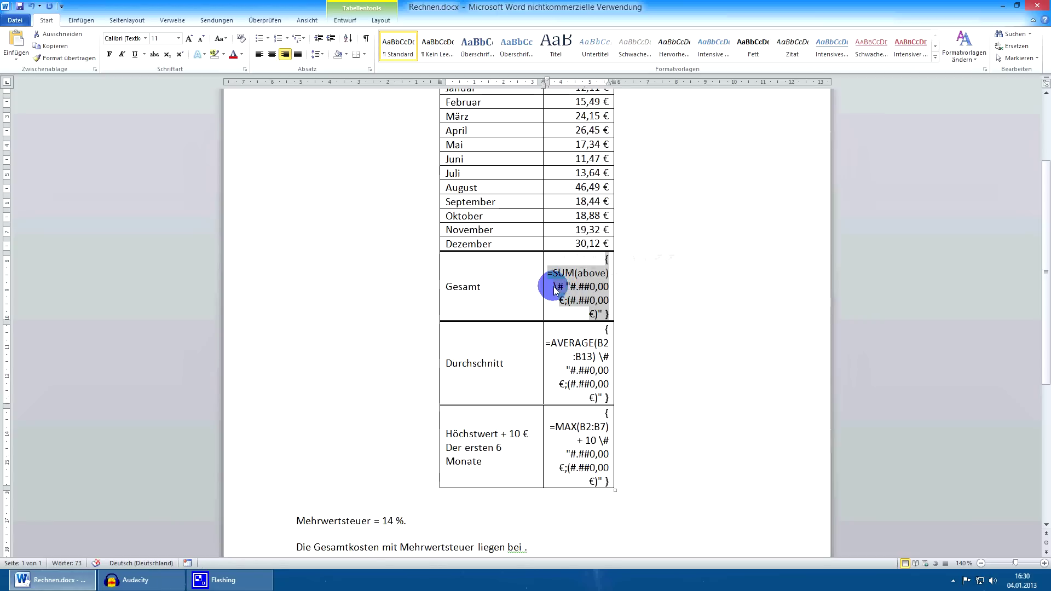
left_click_drag(566, 300, 600, 300)
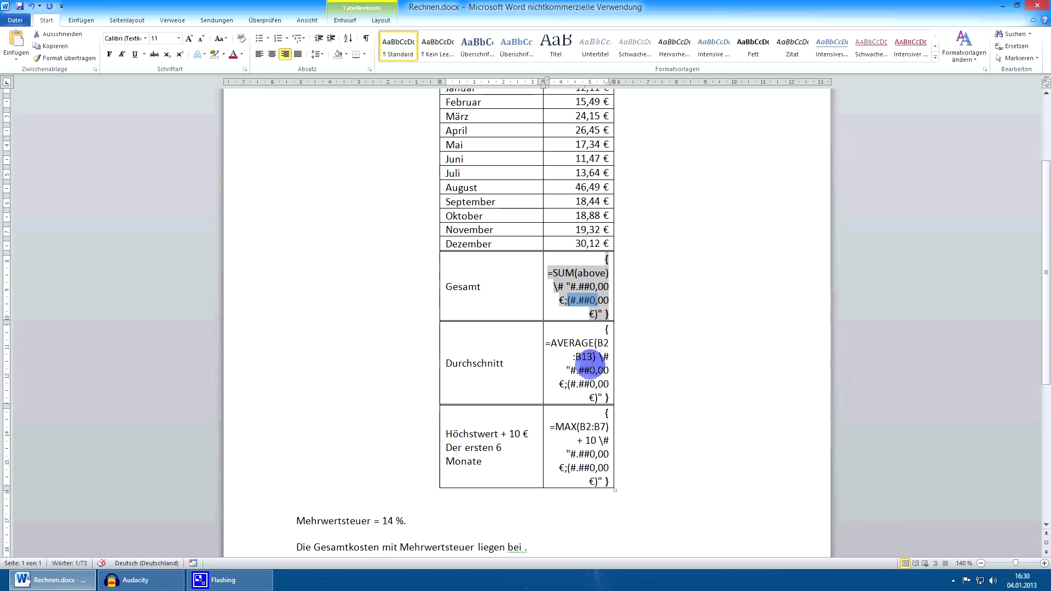
left_click(600, 357)
left_click_drag(601, 357, 602, 398)
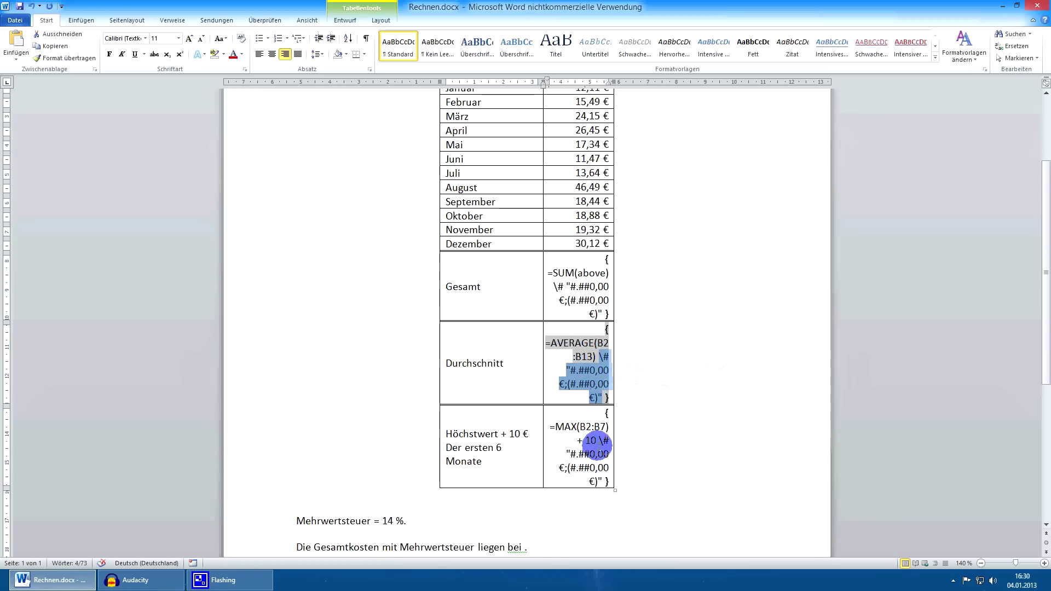
Change the Höchstwert field code to =MAX(B2:B7) + 10 * 5
left_click_drag(555, 427, 593, 440)
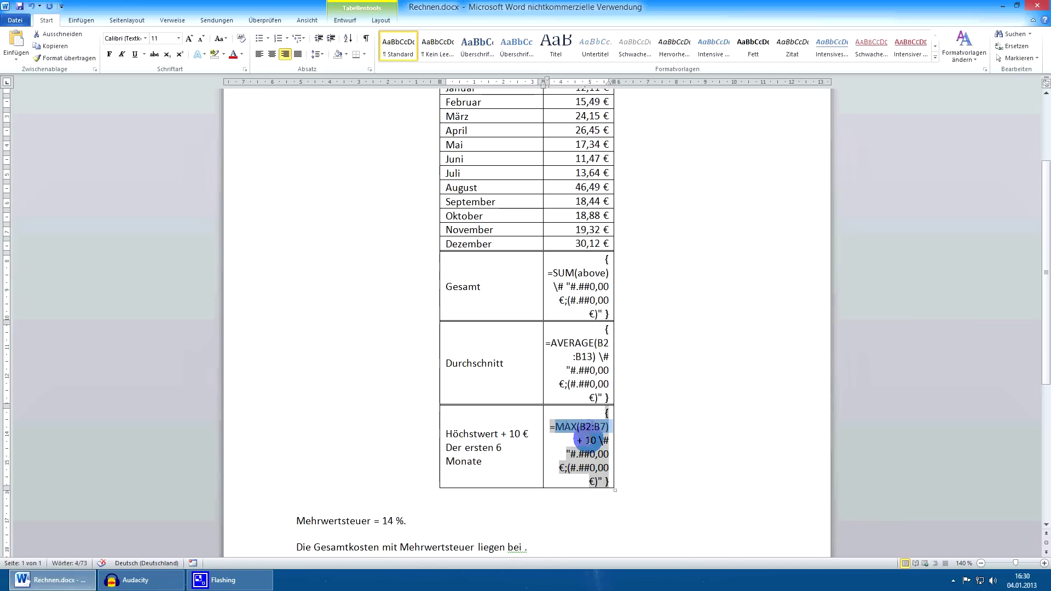
left_click(593, 440)
scroll(629, 390, "down", 3)
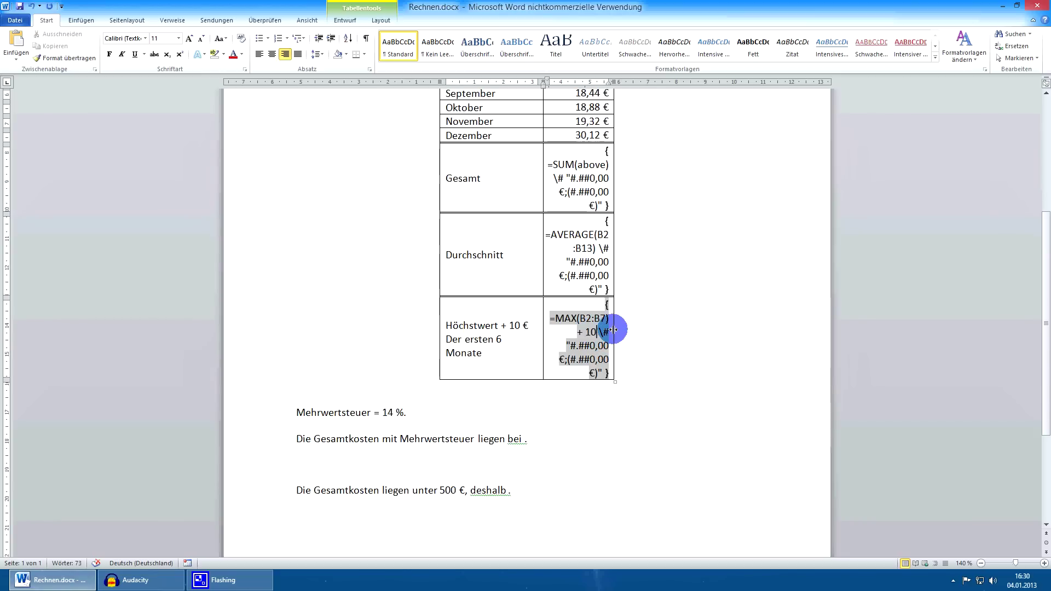
type("* 5")
Hide field codes and update all fields so Höchstwert shows 76,45 €
key("alt+F9")
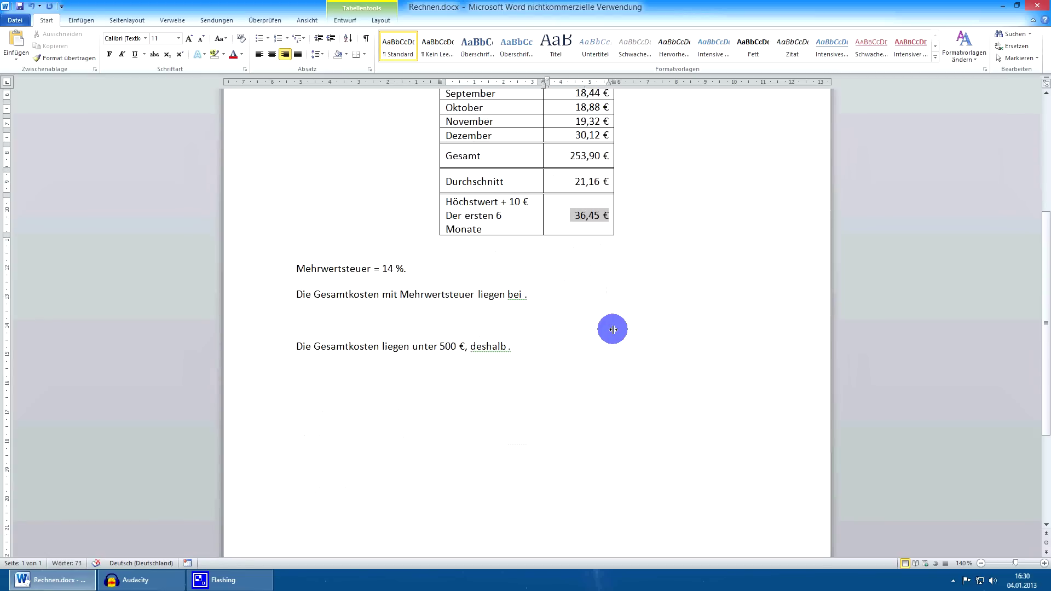
key("ctrl+a")
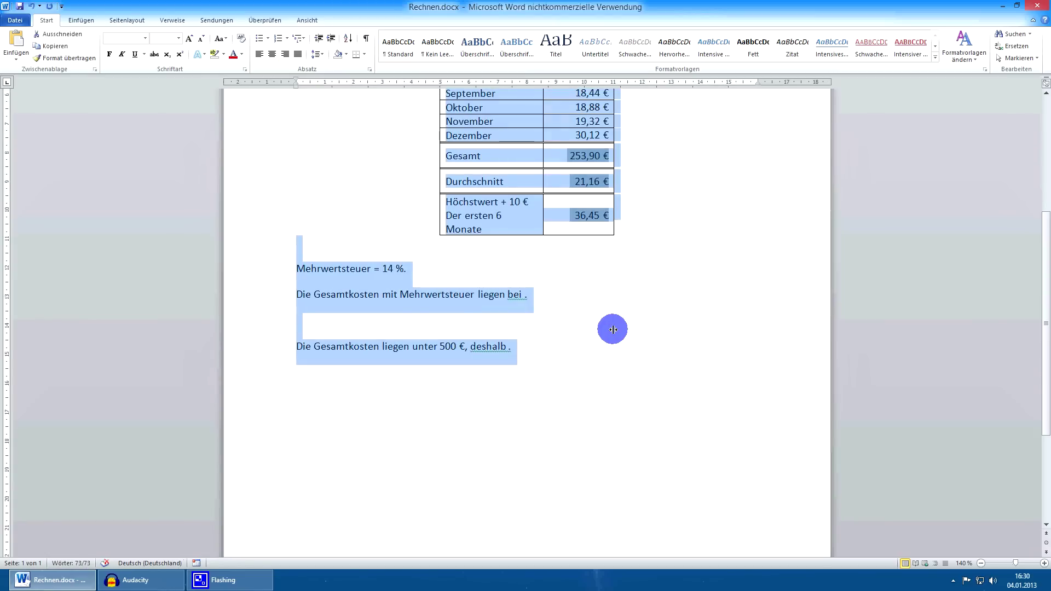
key("F9")
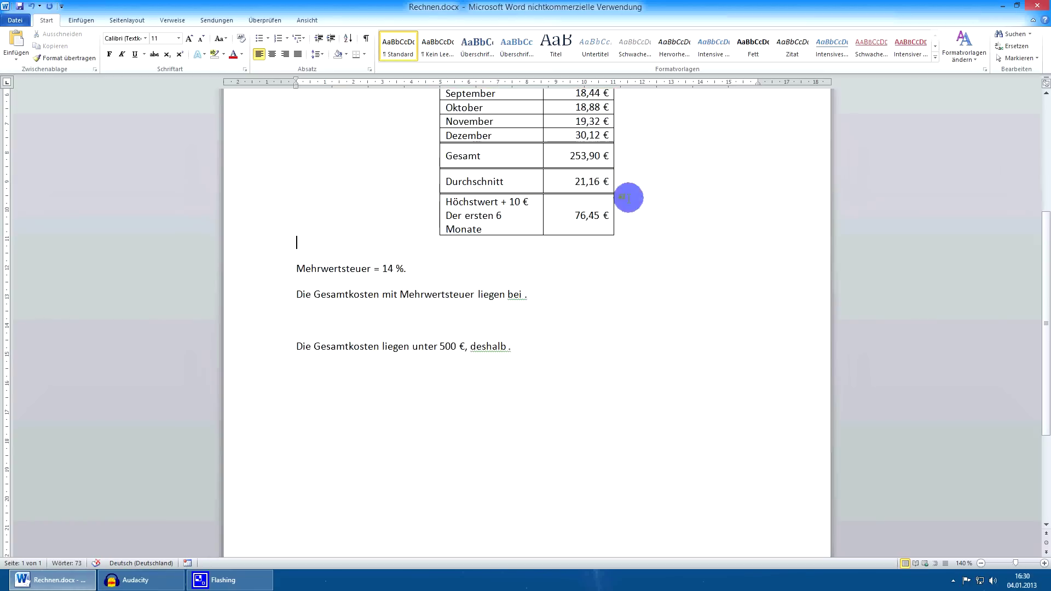
mouse_move(578, 215)
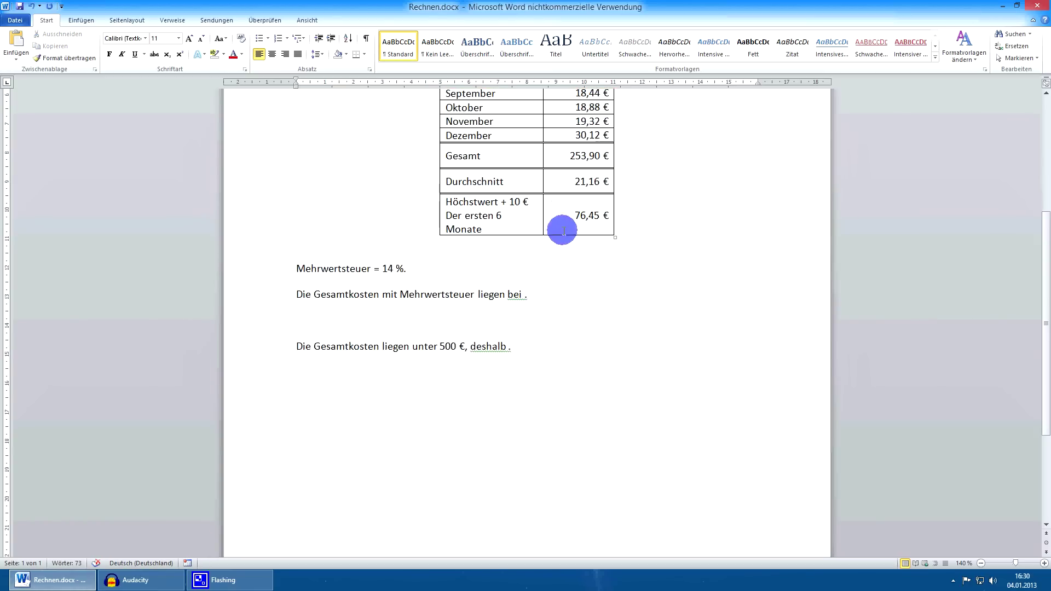
Change the label's 10 to 50 so it reads 'Höchstwert + 50 €'
scroll(618, 244, "up", 1)
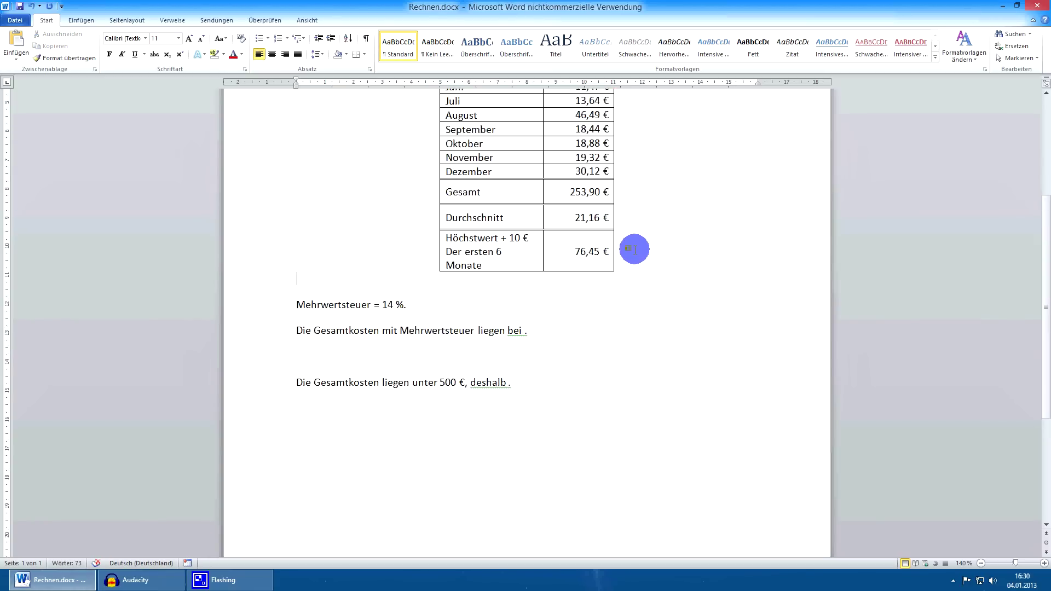
double_click(514, 237)
type("50")
left_click(571, 298)
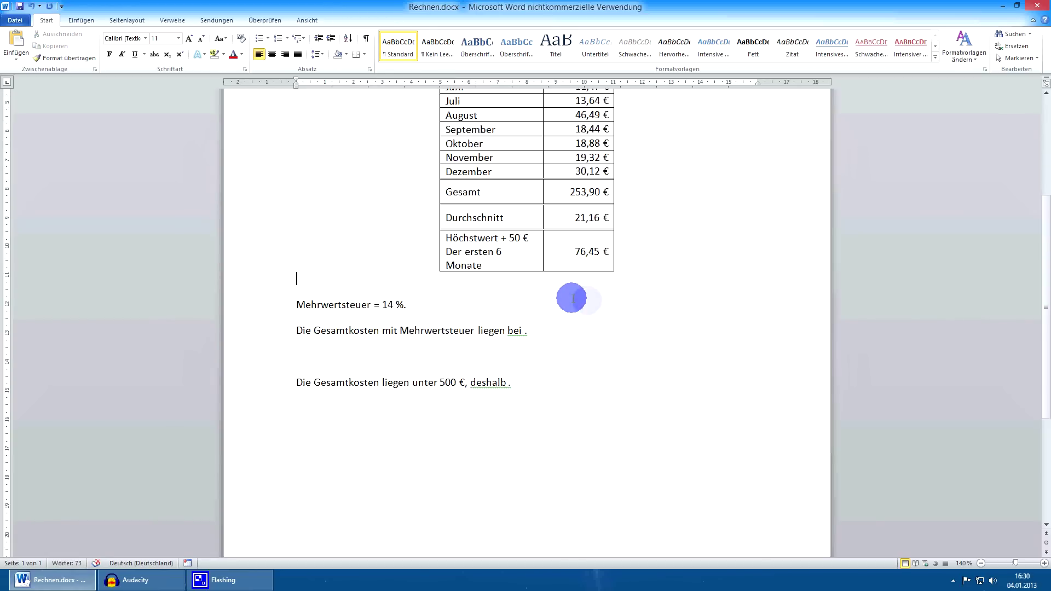
scroll(641, 316, "up", 1)
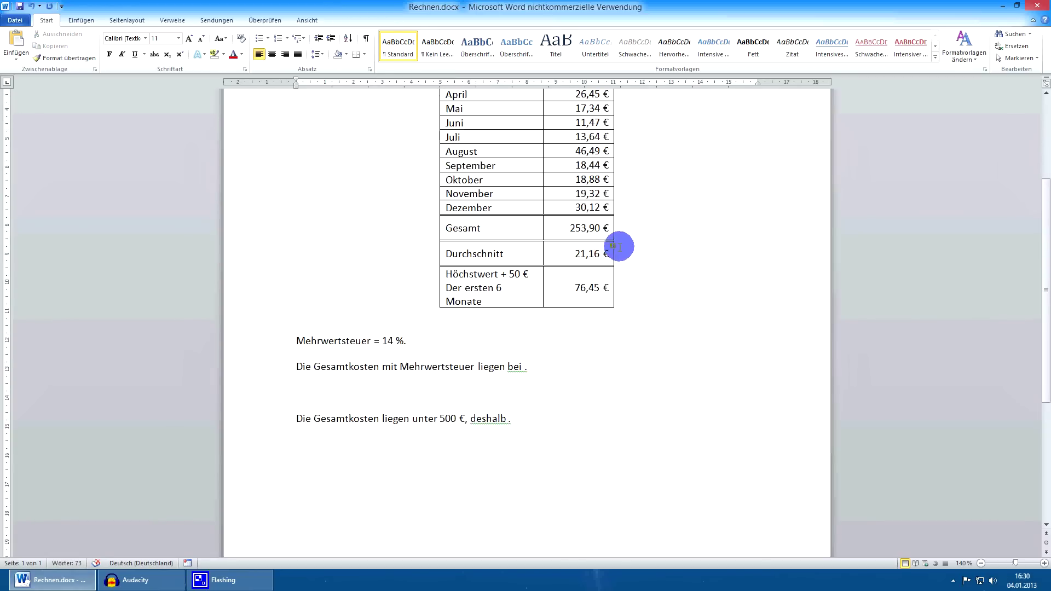
left_click(587, 227)
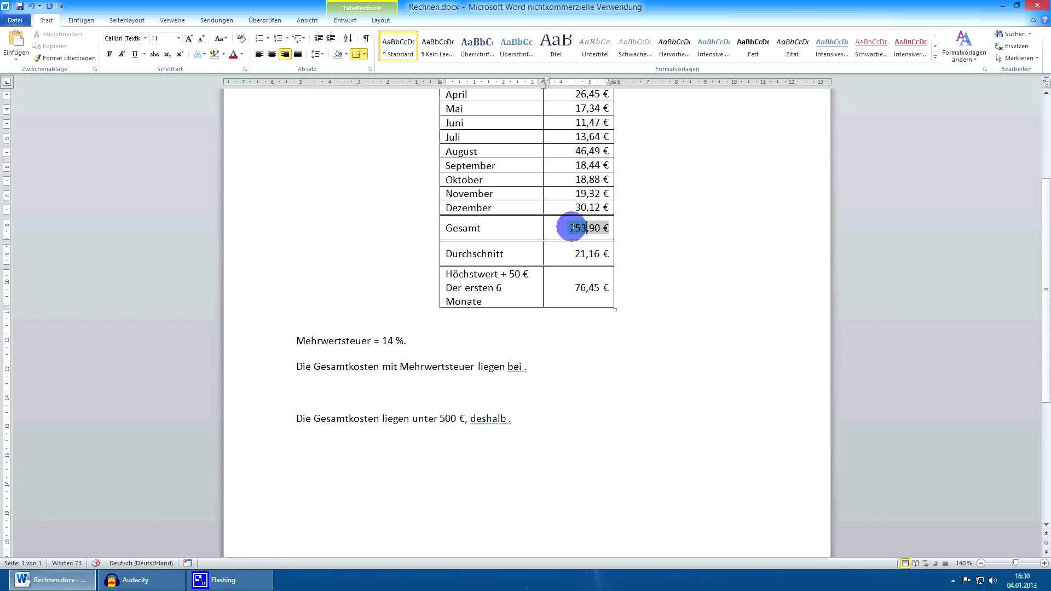
Select the 253,90 € value, ending with the whole Gesamt value cell selected
left_click_drag(571, 228, 609, 229)
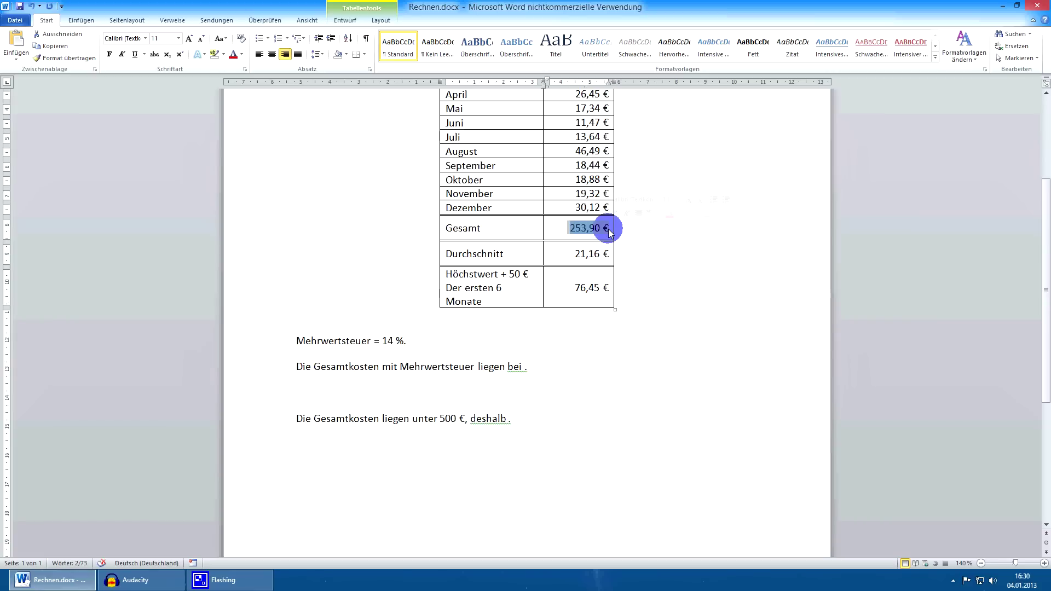
left_click(609, 228)
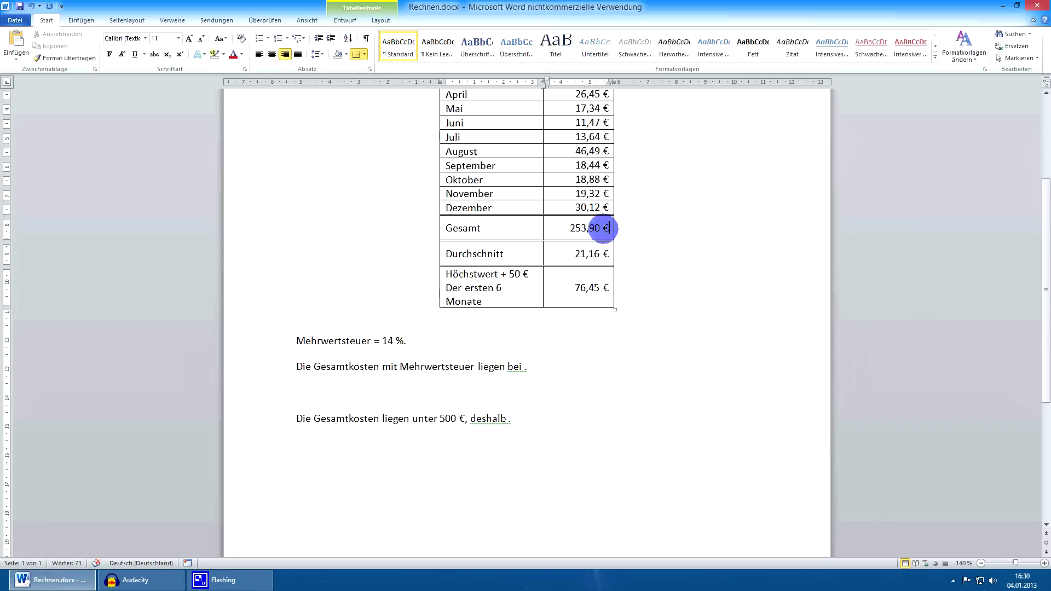
left_click_drag(570, 228, 606, 228)
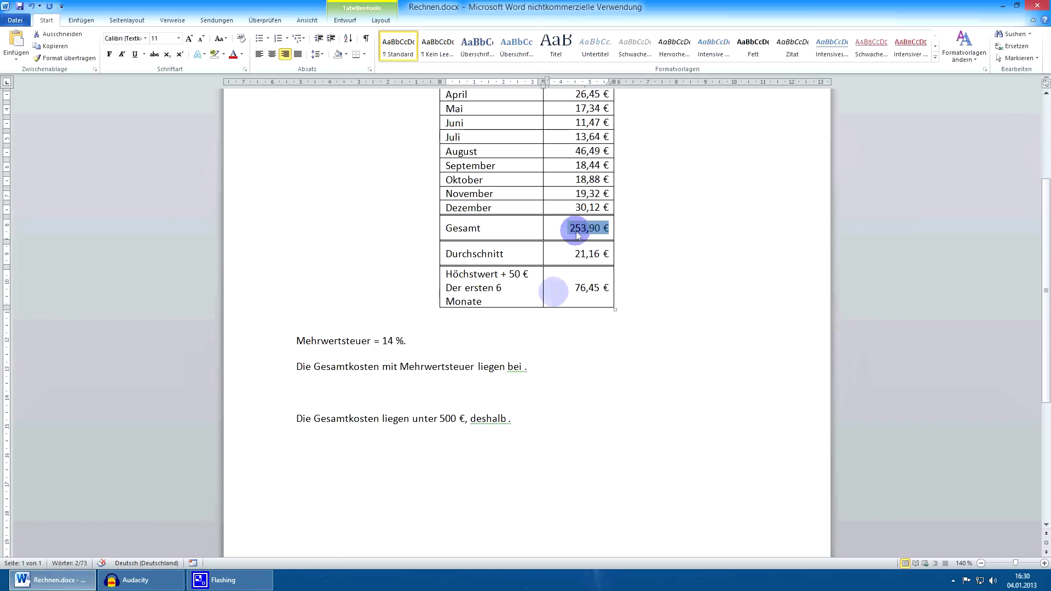
left_click(536, 360)
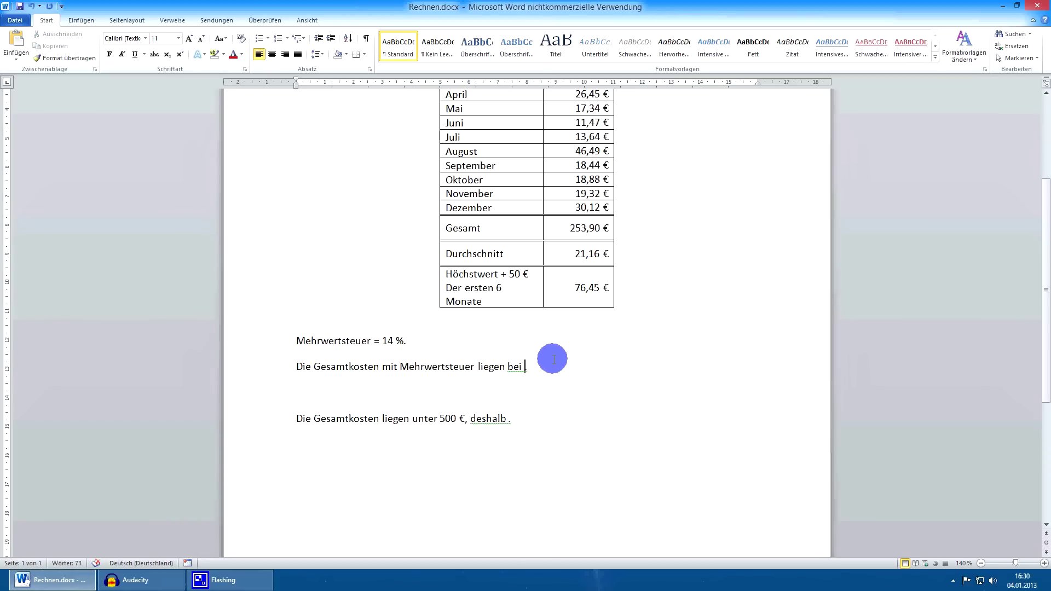
triple_click(565, 229)
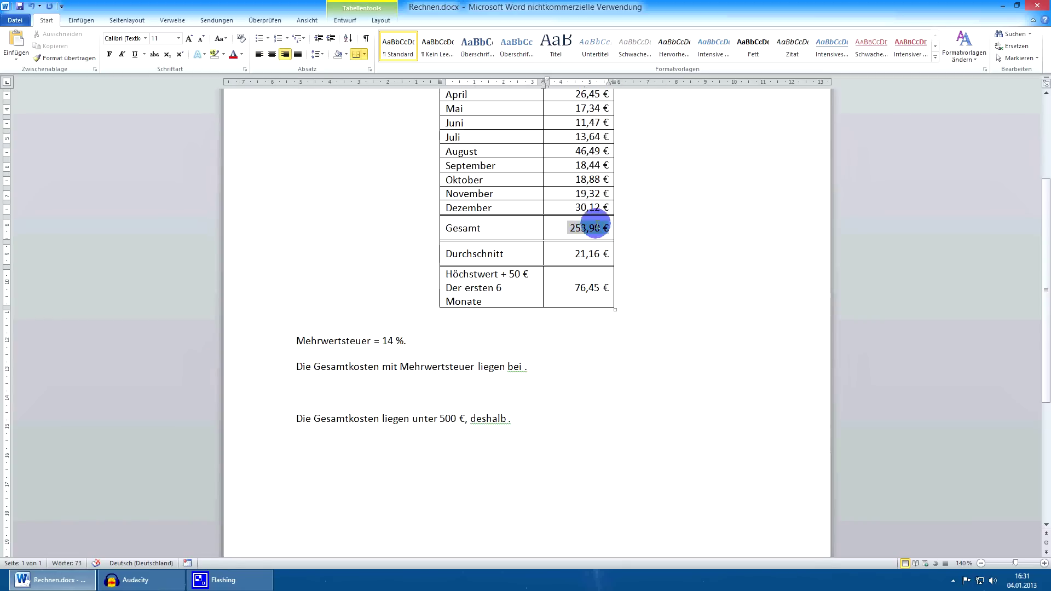
triple_click(560, 227)
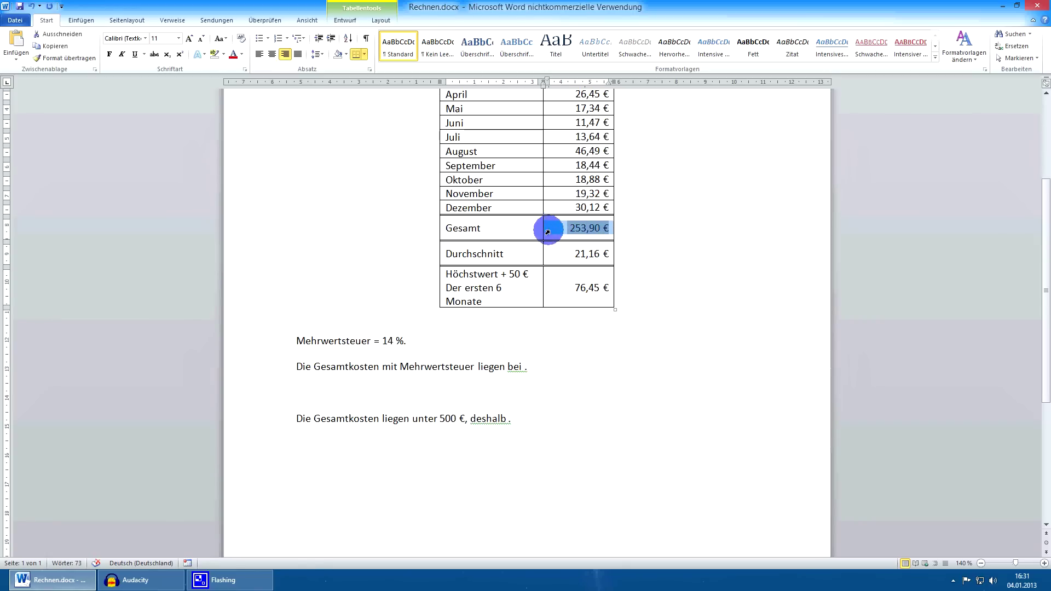
left_click(584, 227)
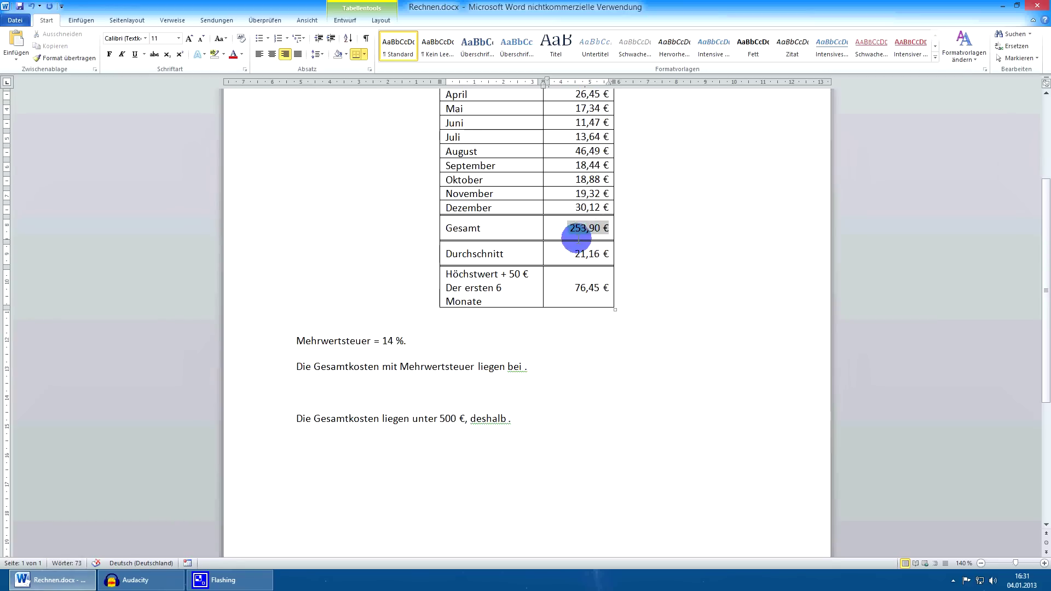
left_click(570, 227)
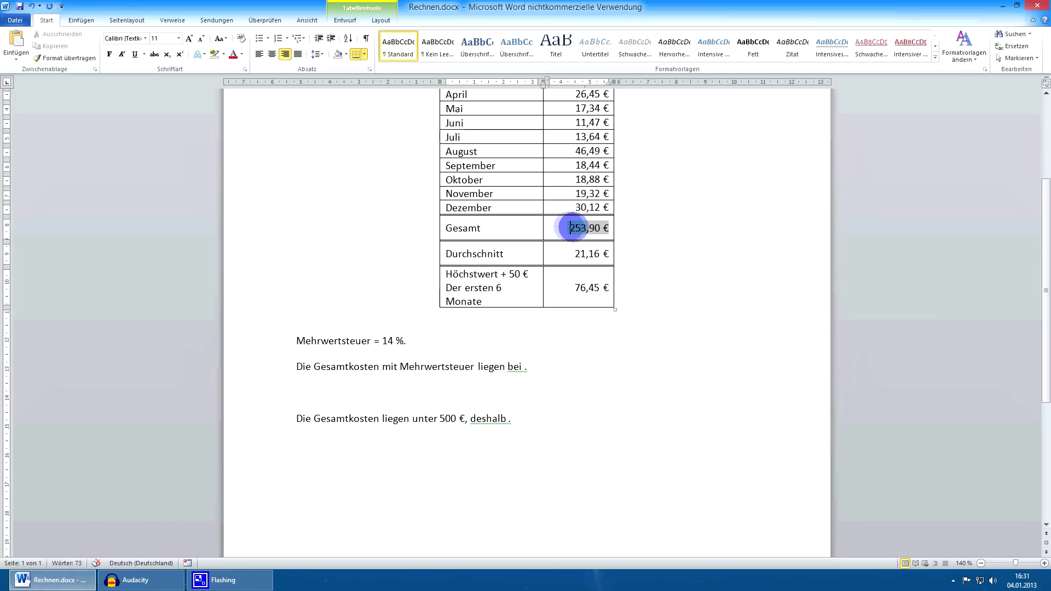
left_click_drag(571, 228, 610, 228)
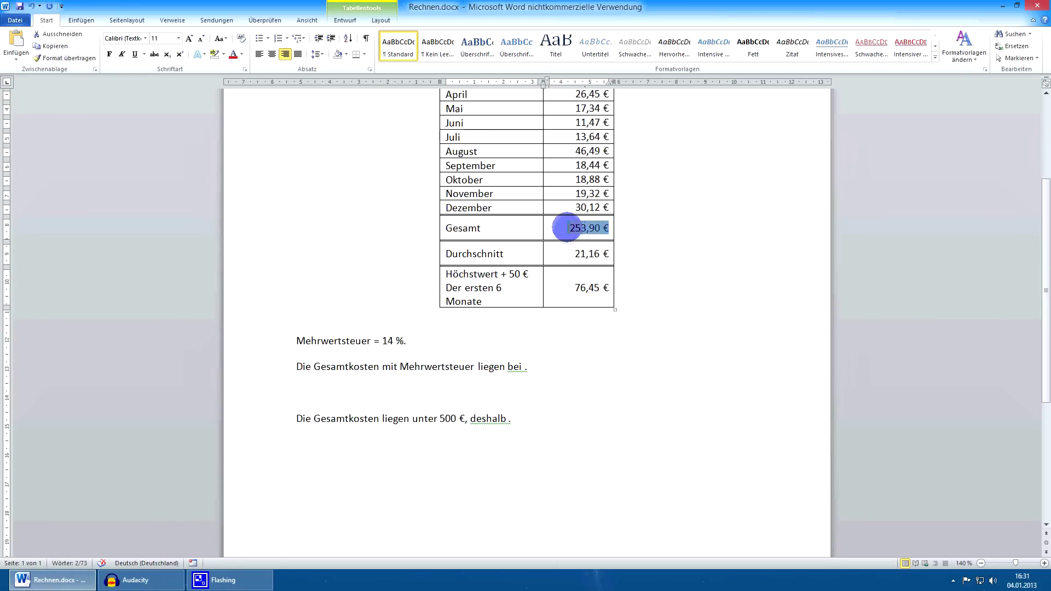
scroll(581, 232, "up", 3, "ctrl")
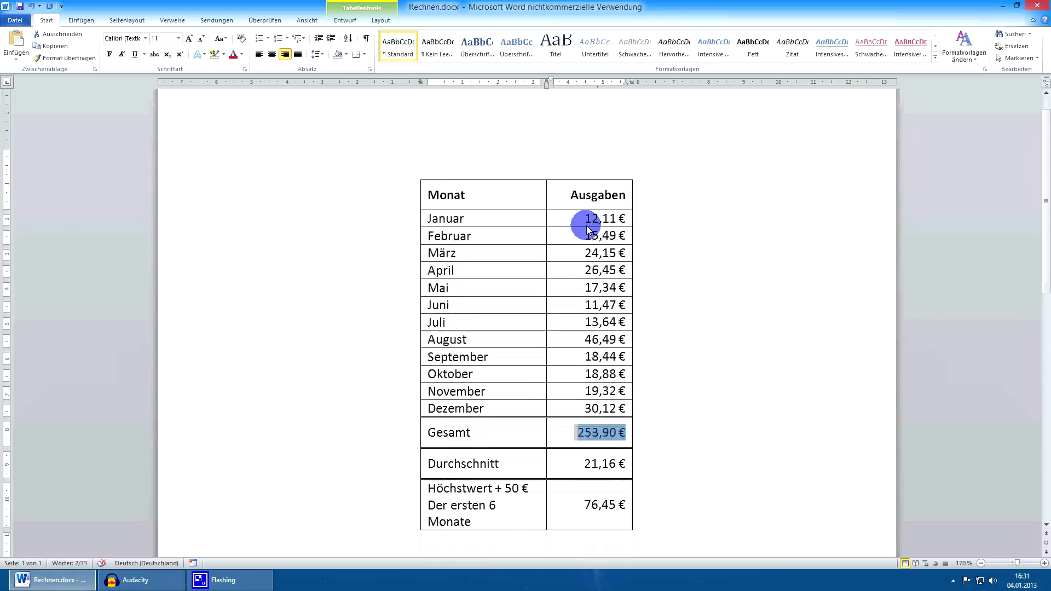
scroll(586, 226, "down", 1)
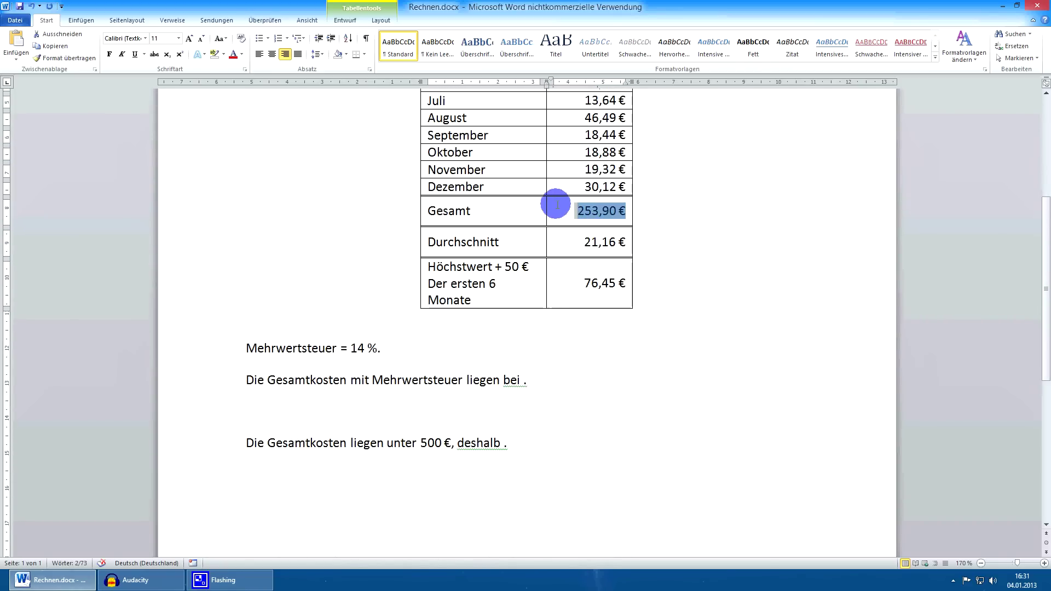
left_click(564, 210)
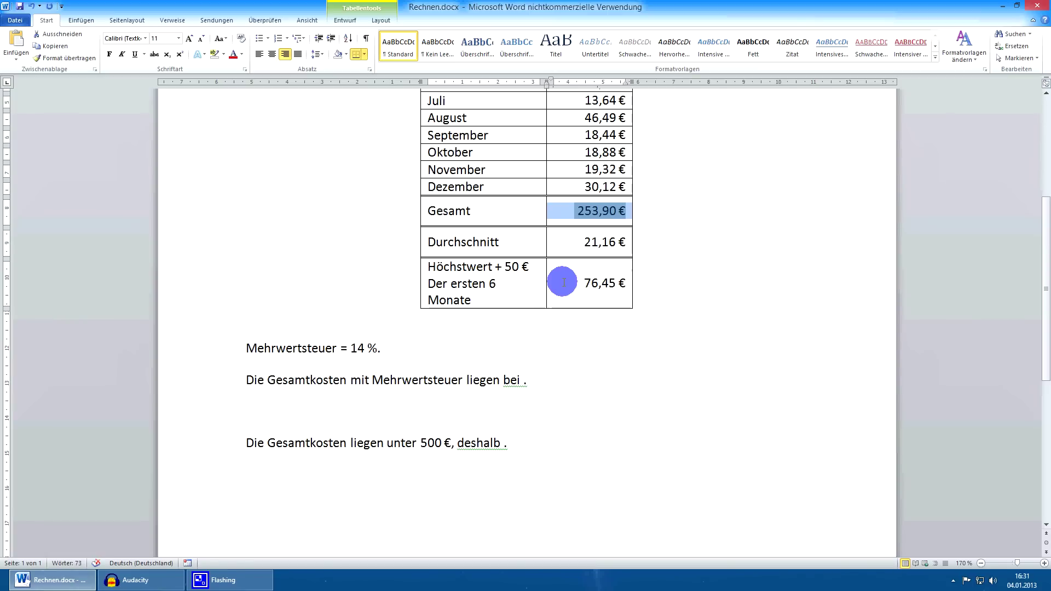
Delete the old Gesamt, Mehrwertsteuer and Tabelle1 bookmarks in the Textmarke dialog
left_click(80, 22)
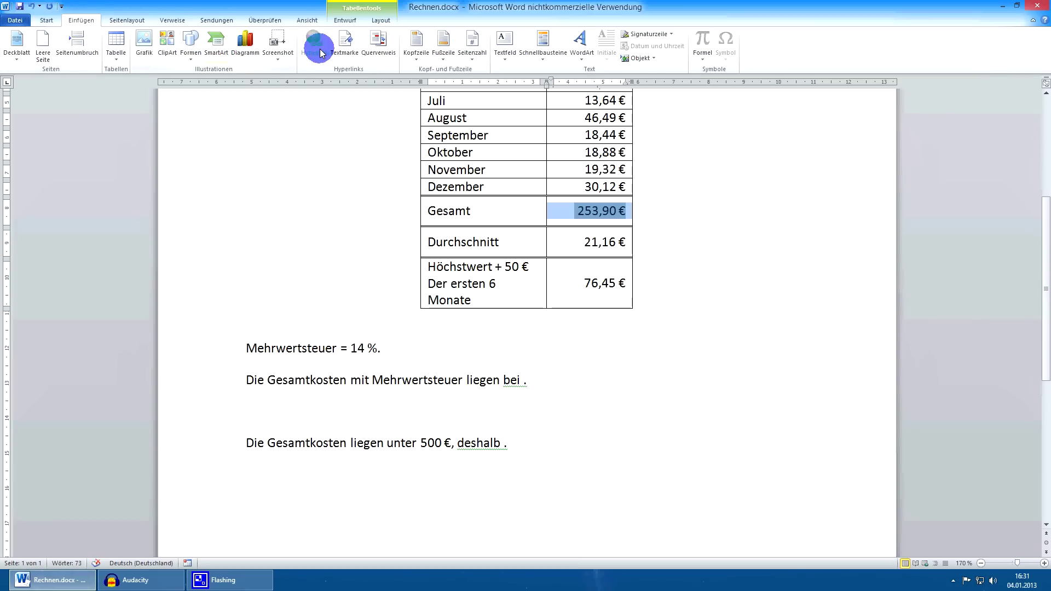
left_click(350, 55)
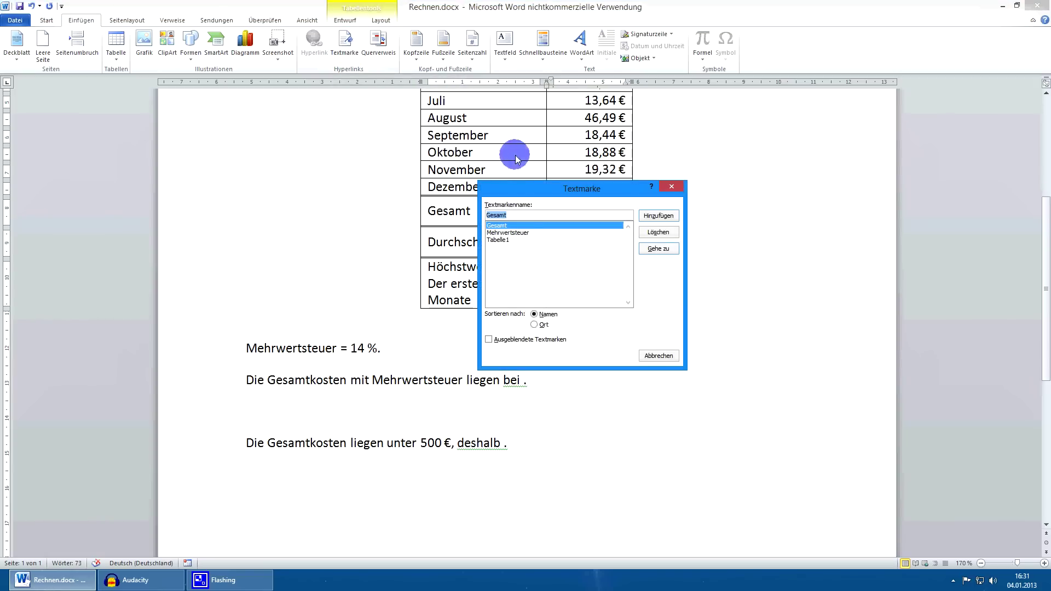
left_click_drag(536, 188, 745, 184)
left_click(864, 232)
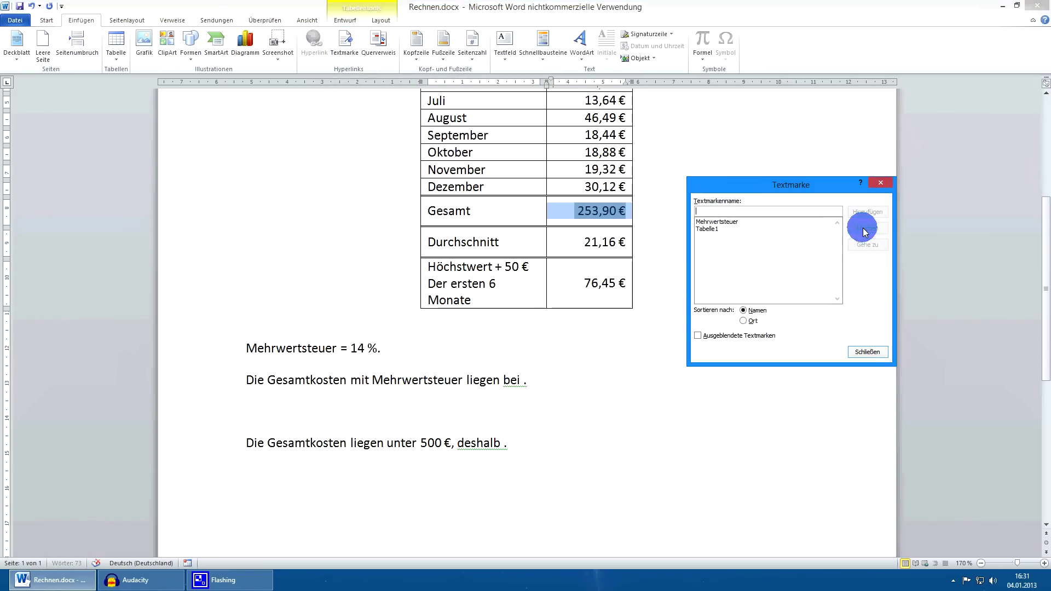
left_click(793, 222)
left_click(867, 228)
left_click(793, 222)
left_click(870, 228)
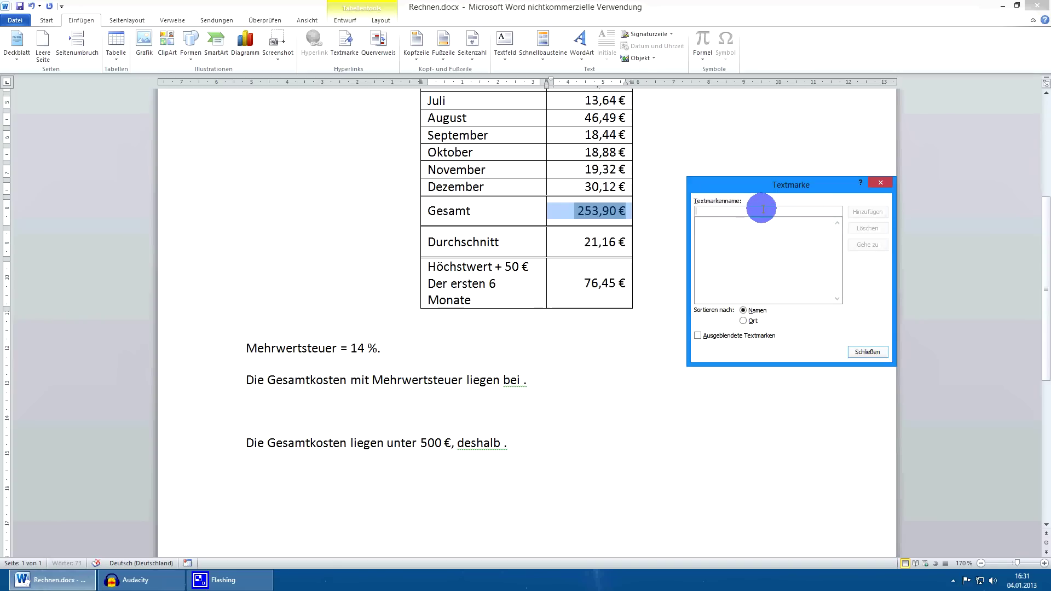
Add a bookmark named Gesamt covering the whole 253,90 € Gesamt cell
type("Gesamt")
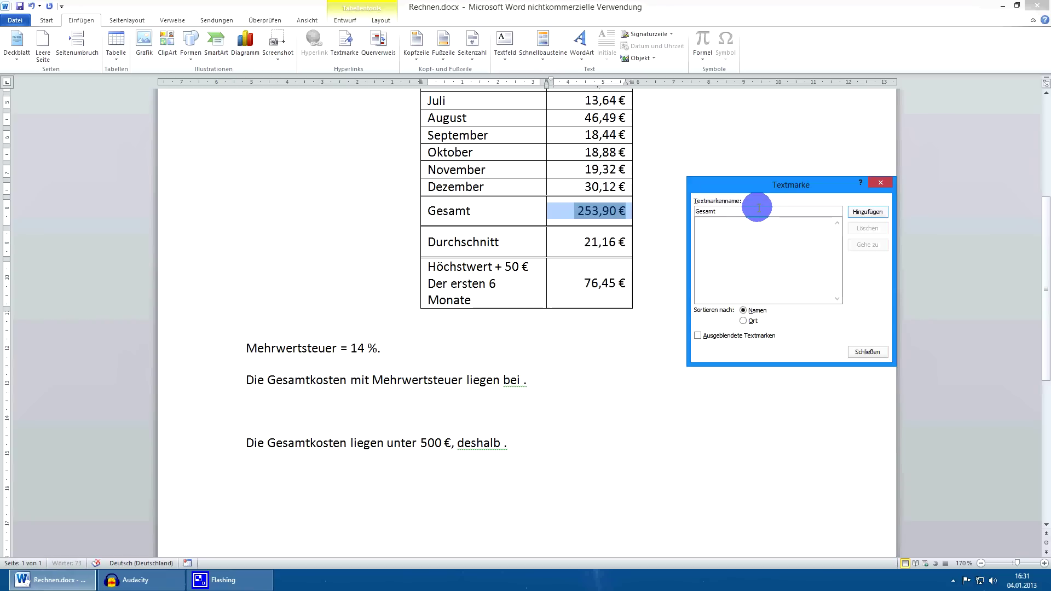
left_click(863, 218)
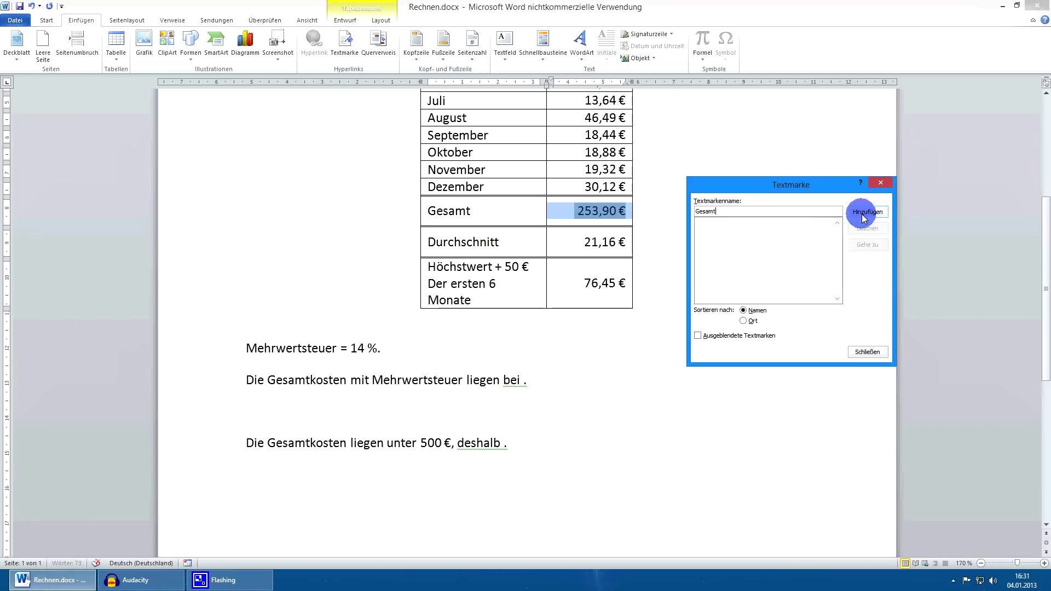
left_click(551, 218)
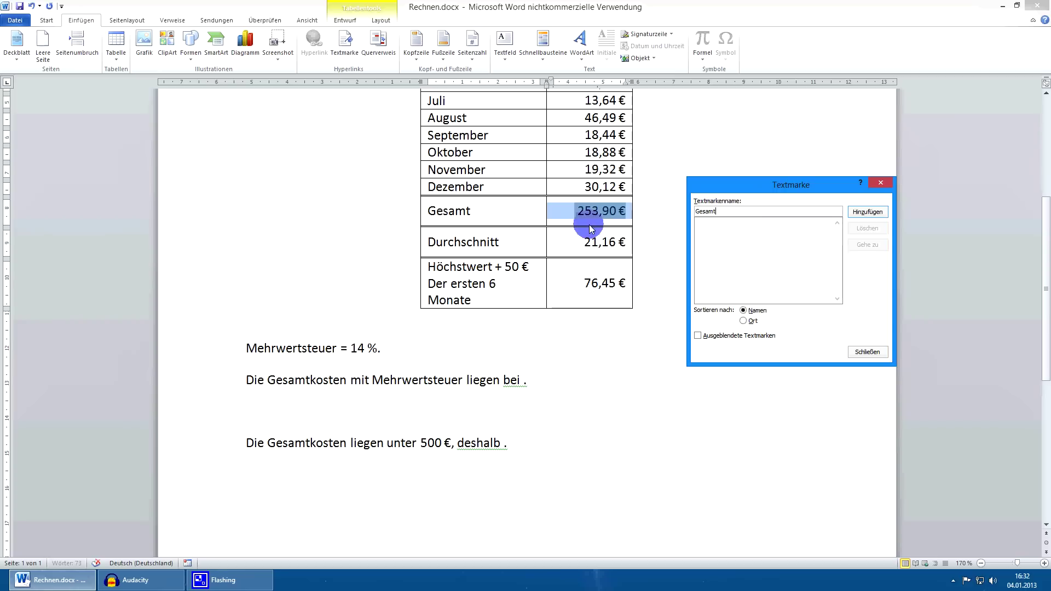
left_click(870, 214)
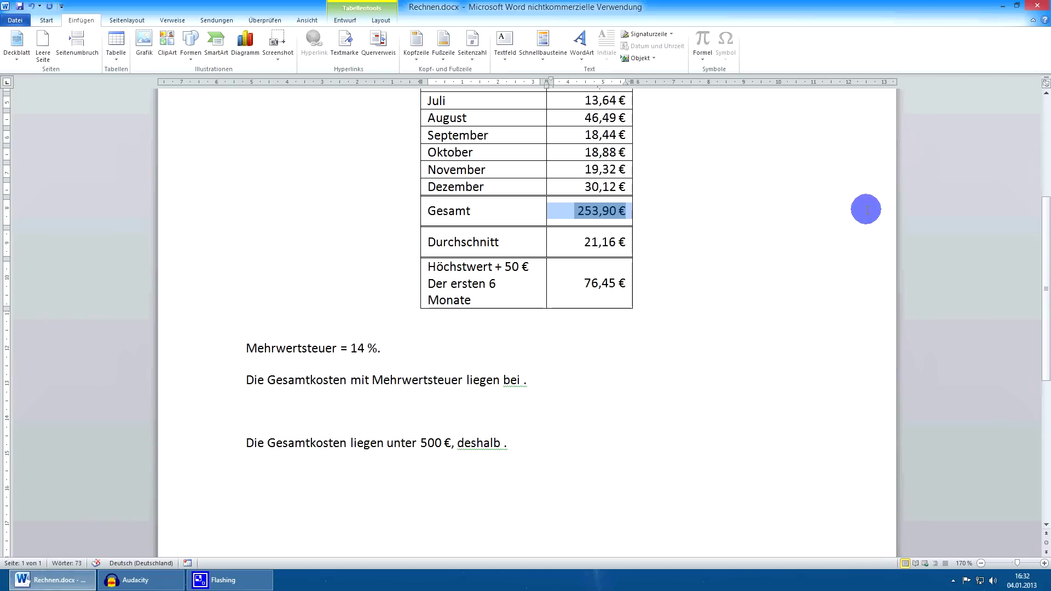
mouse_move(565, 337)
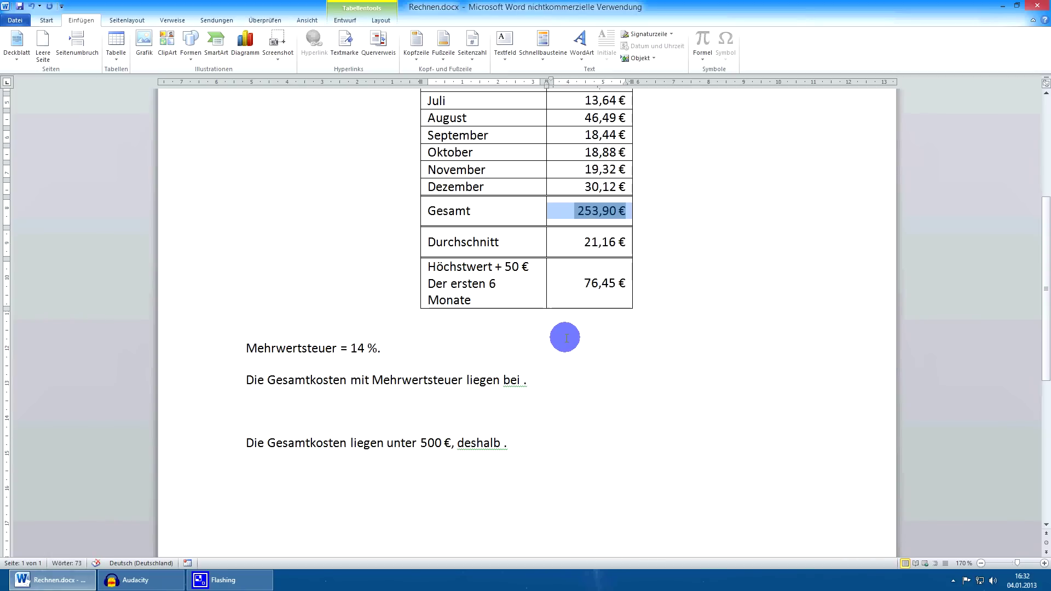
Select the VAT rate 14 in the line 'Mehrwertsteuer = 14 %.'
left_click(523, 379)
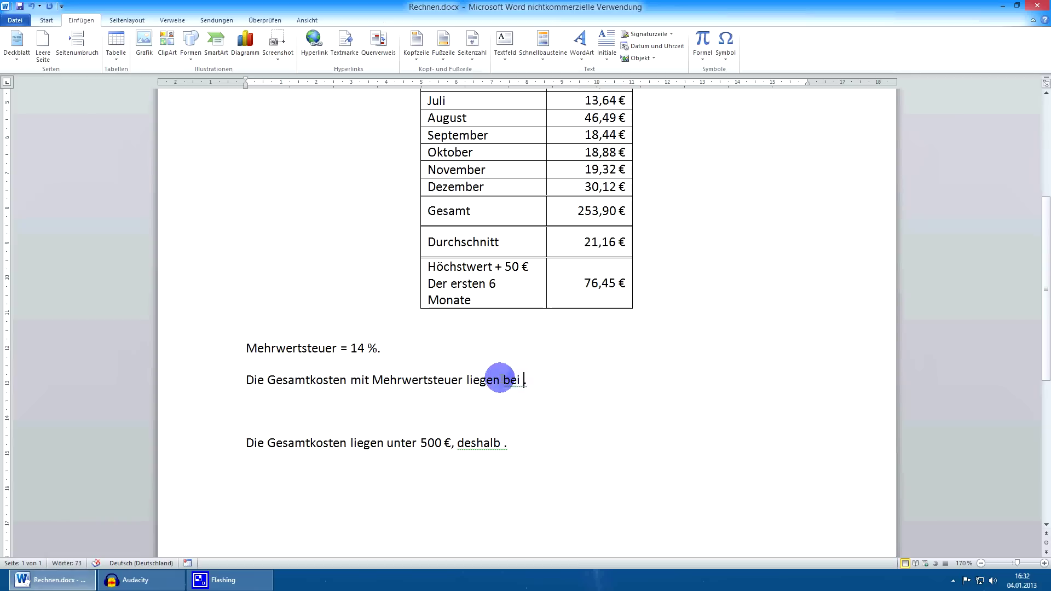
left_click_drag(351, 348, 363, 348)
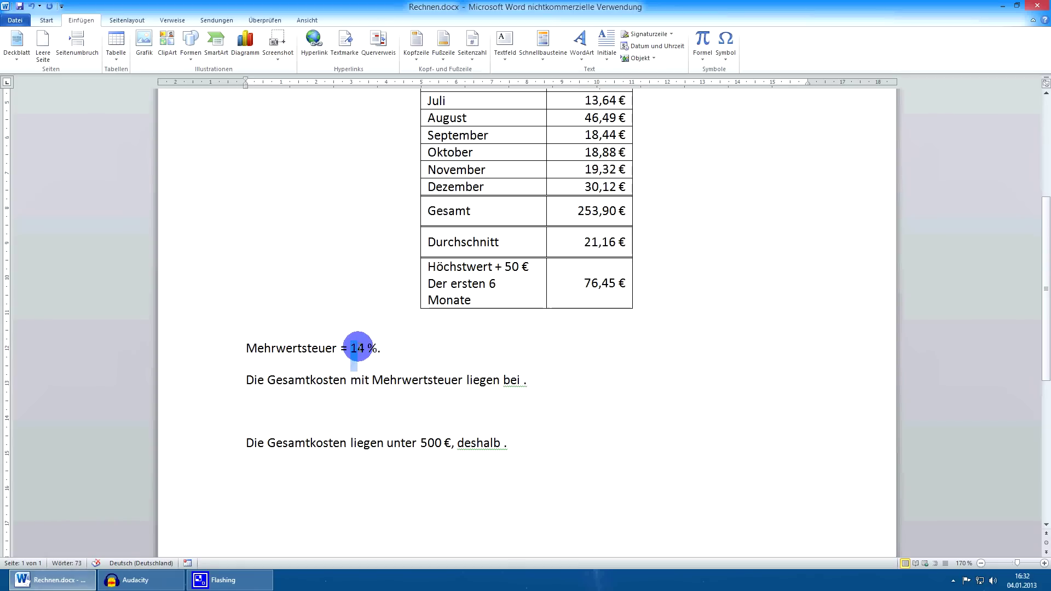
left_click(364, 348)
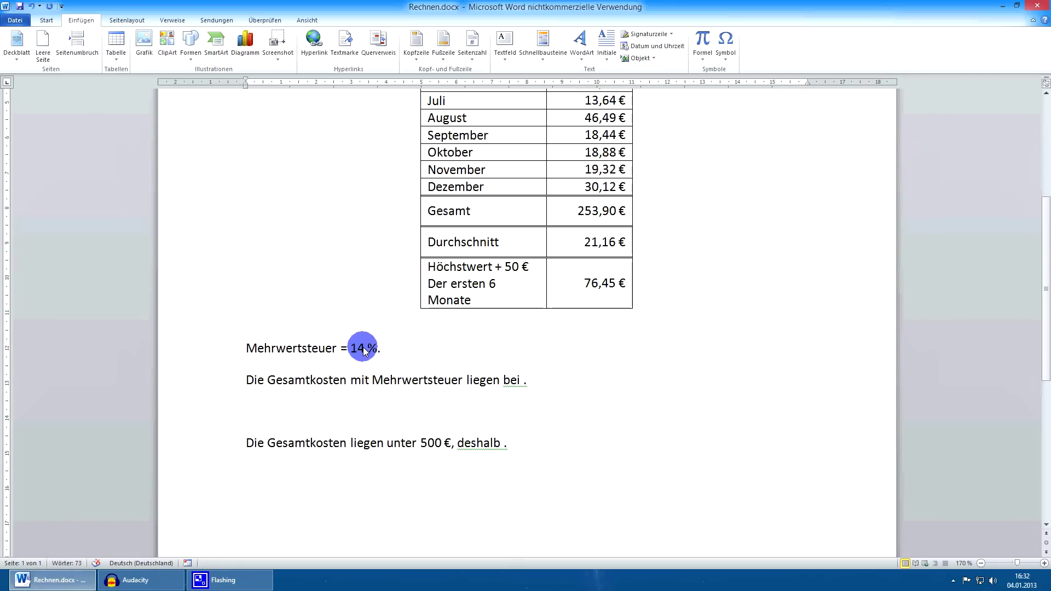
left_click_drag(364, 348, 353, 348)
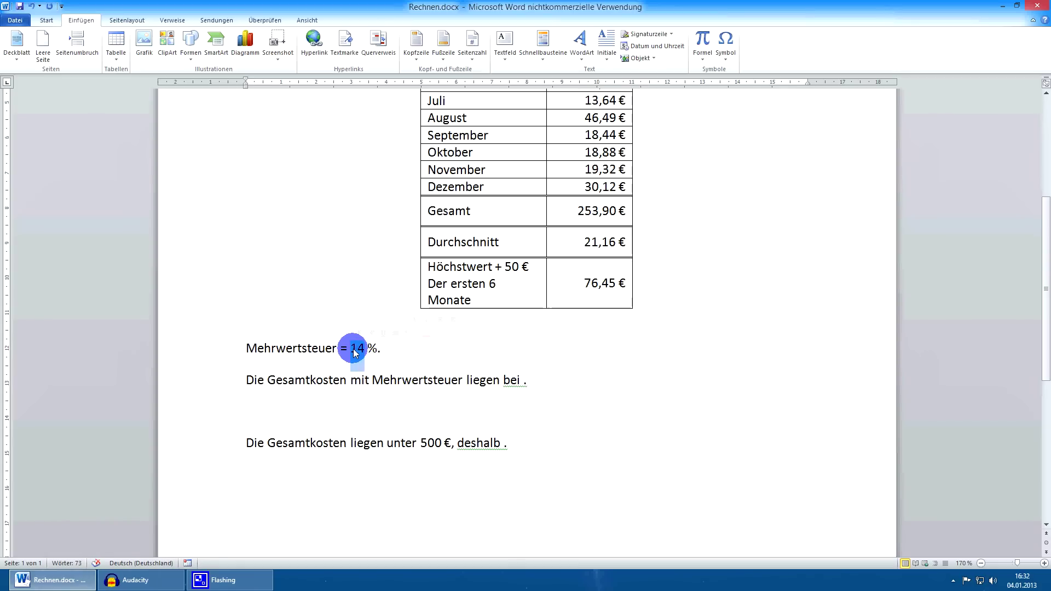
Add a bookmark named Mehrwertsteuer on the selected 14
left_click(345, 51)
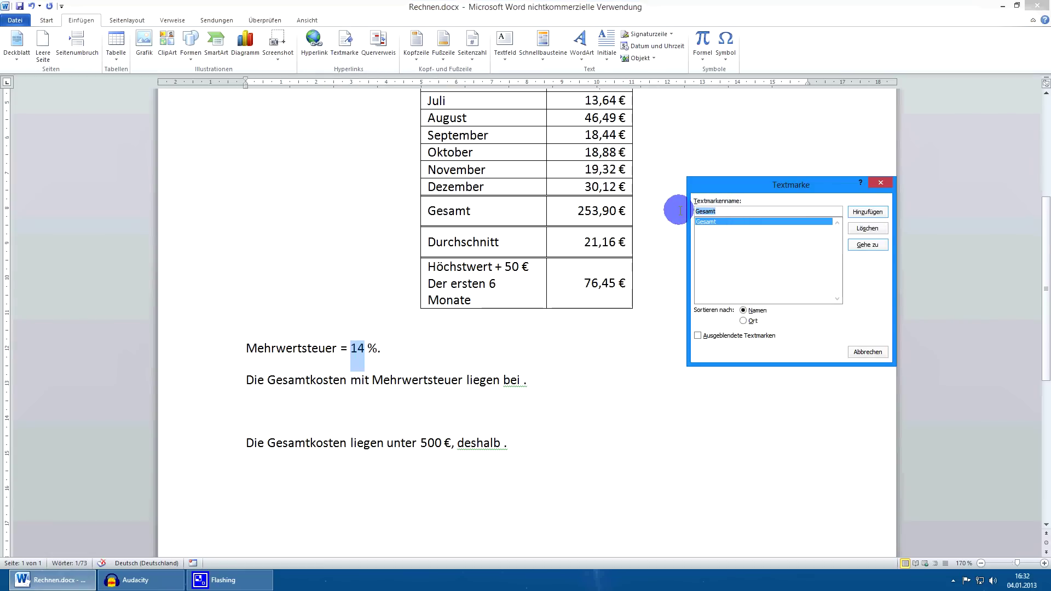
type("Mehrw")
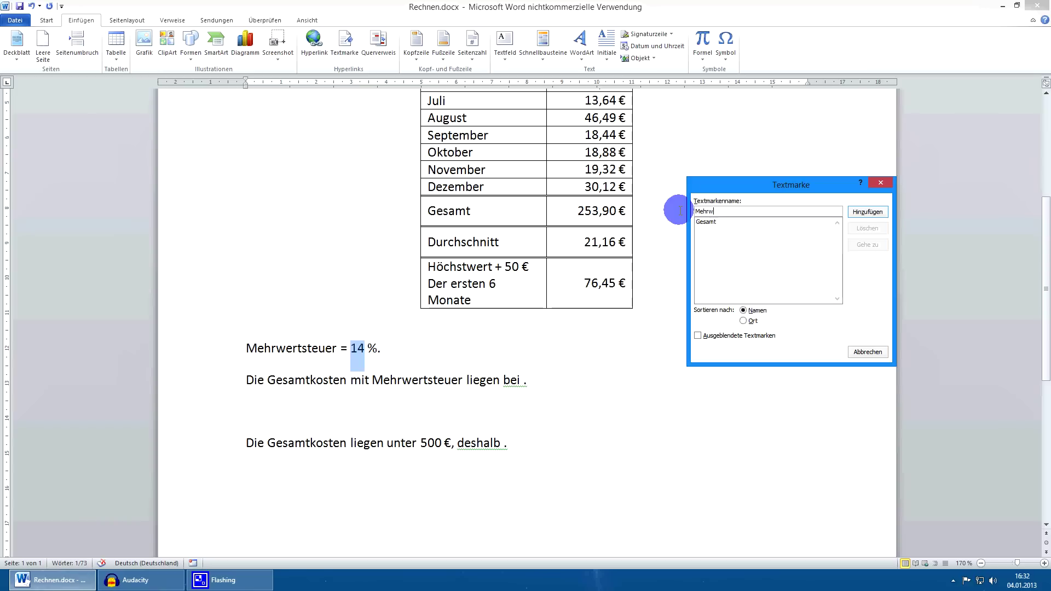
type("ertsteuer")
left_click(867, 212)
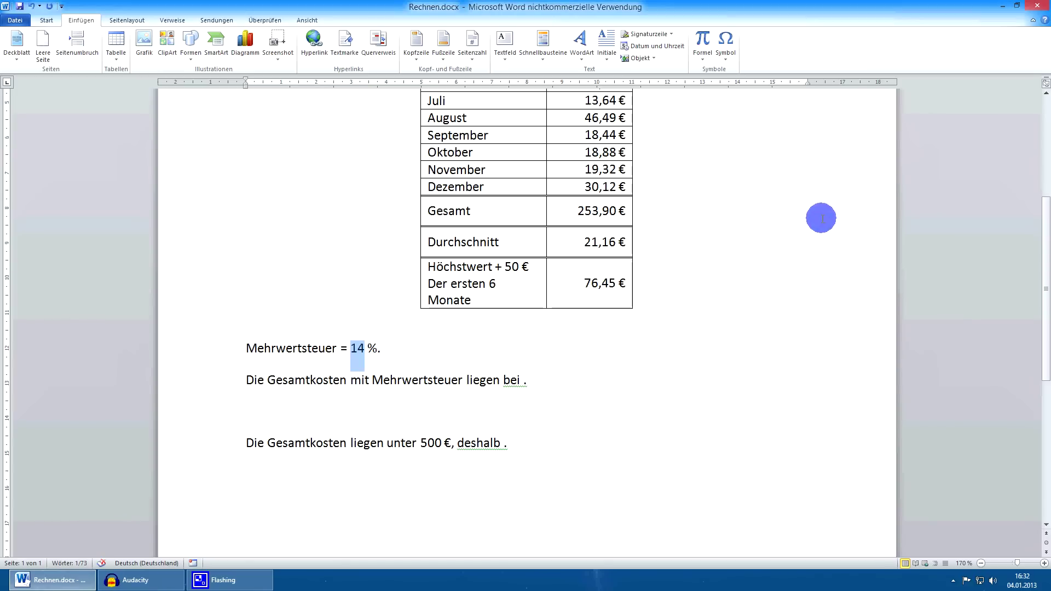
Insert an empty = (Formula) field after 'liegen bei' via Schnellbausteine > Feld
left_click(524, 379)
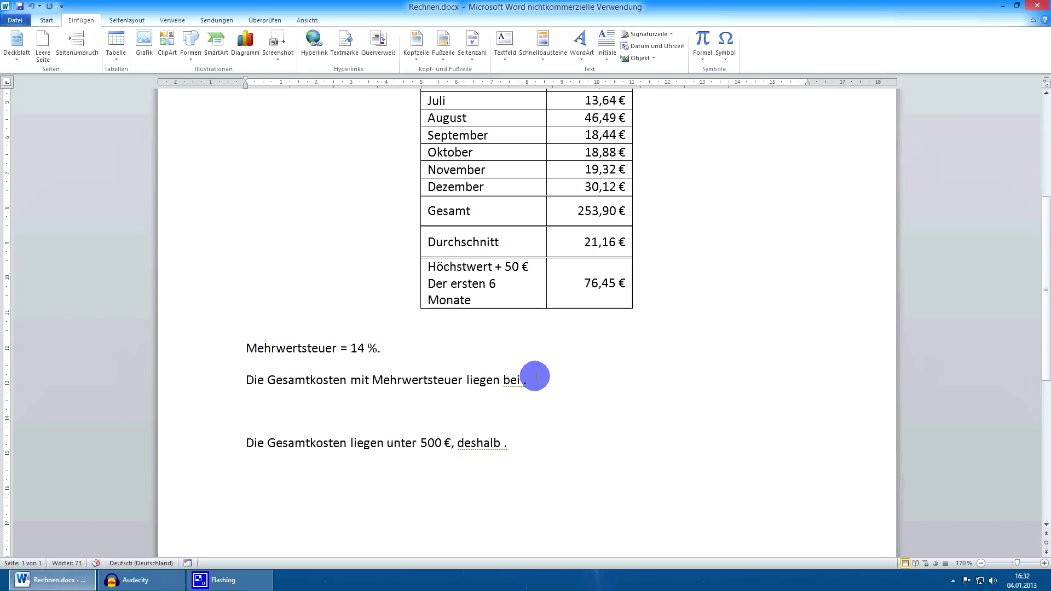
type("=")
key("BackSpace")
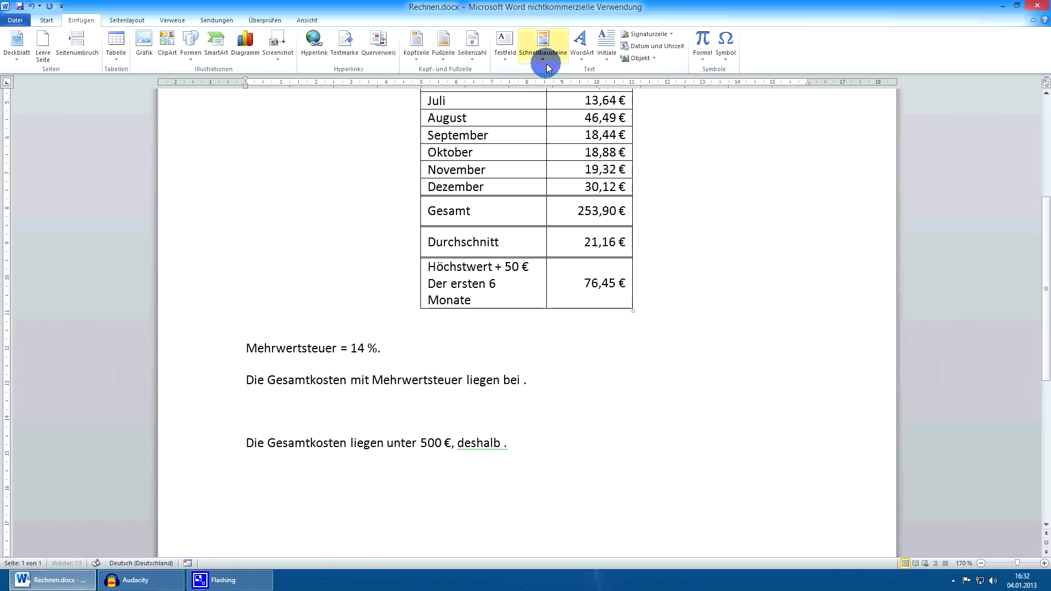
double_click(87, 21)
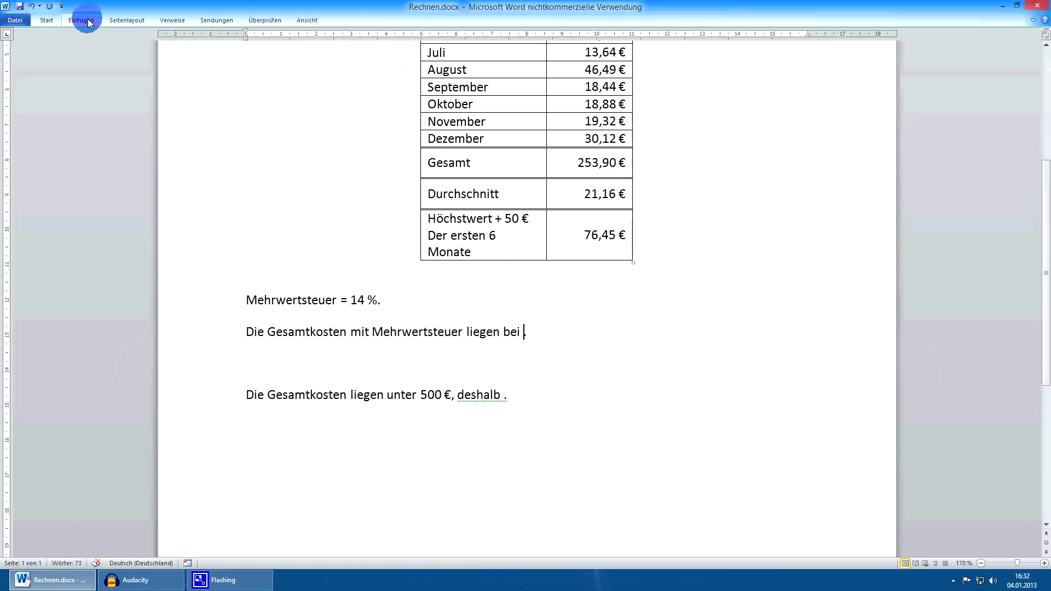
left_click(88, 22)
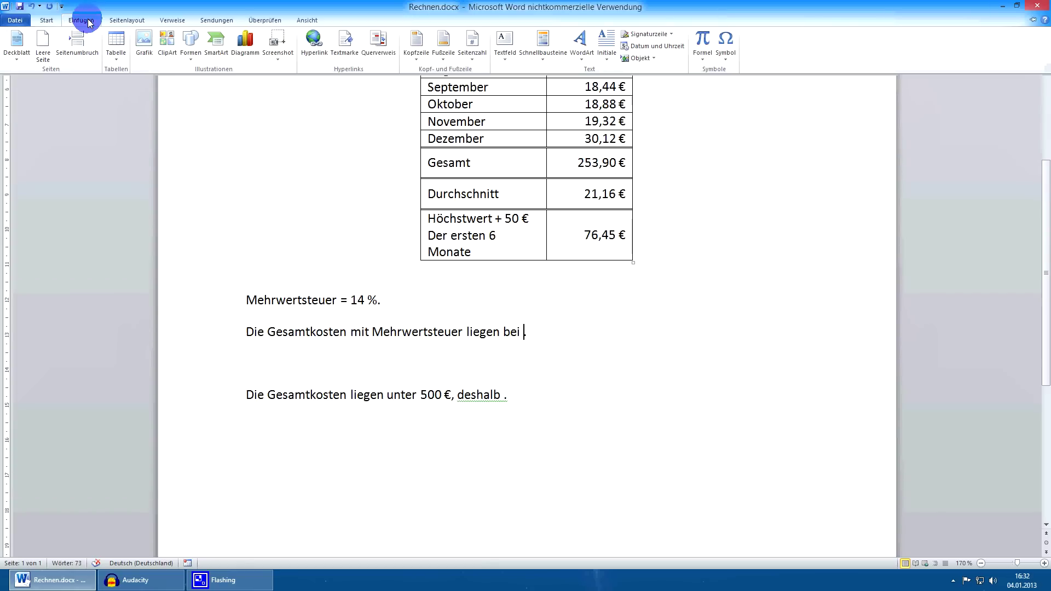
left_click(553, 63)
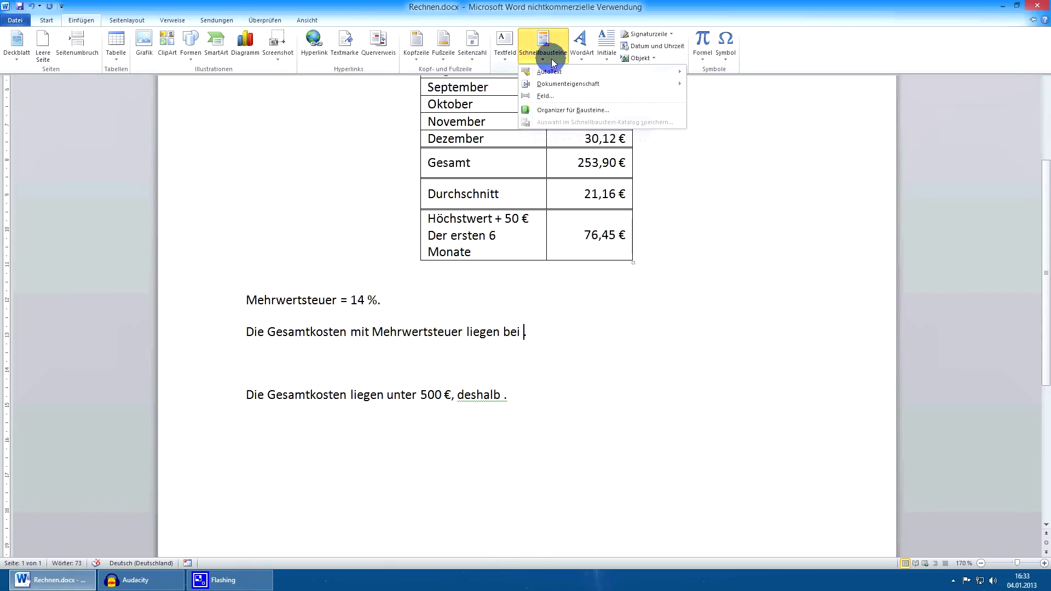
left_click(610, 102)
left_click_drag(613, 192, 745, 184)
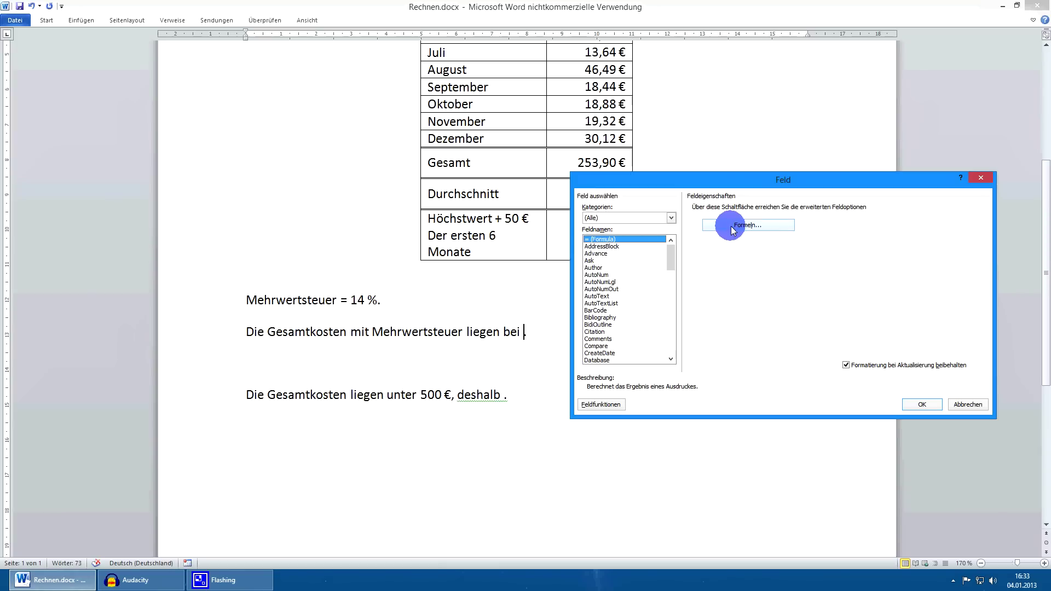
left_click(923, 404)
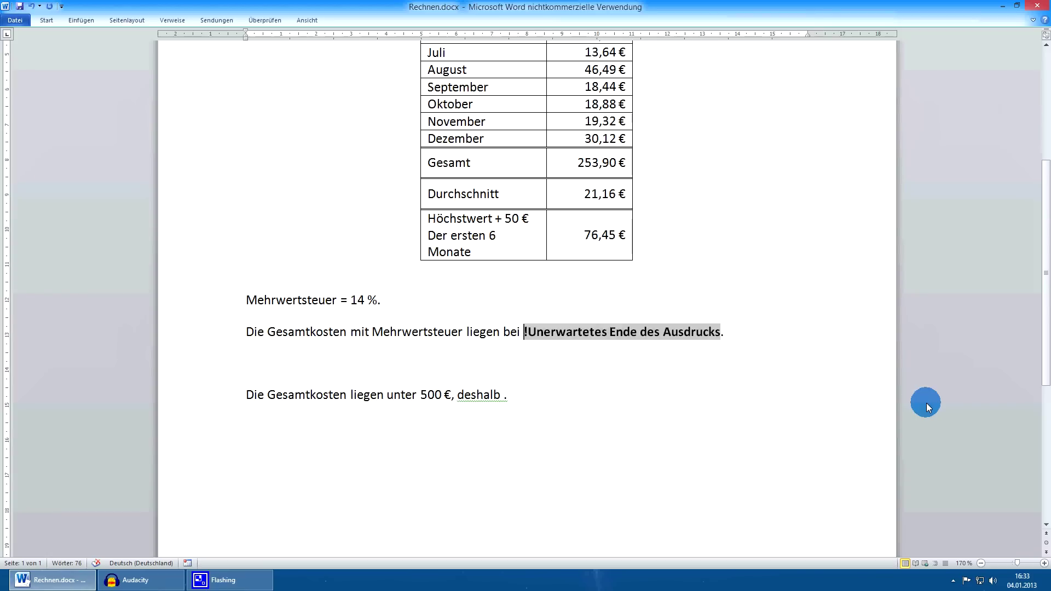
Change the VAT field code to = Gesamt * (1+Mehrwertsteuer/100) and select the whole document
key("alt+F9")
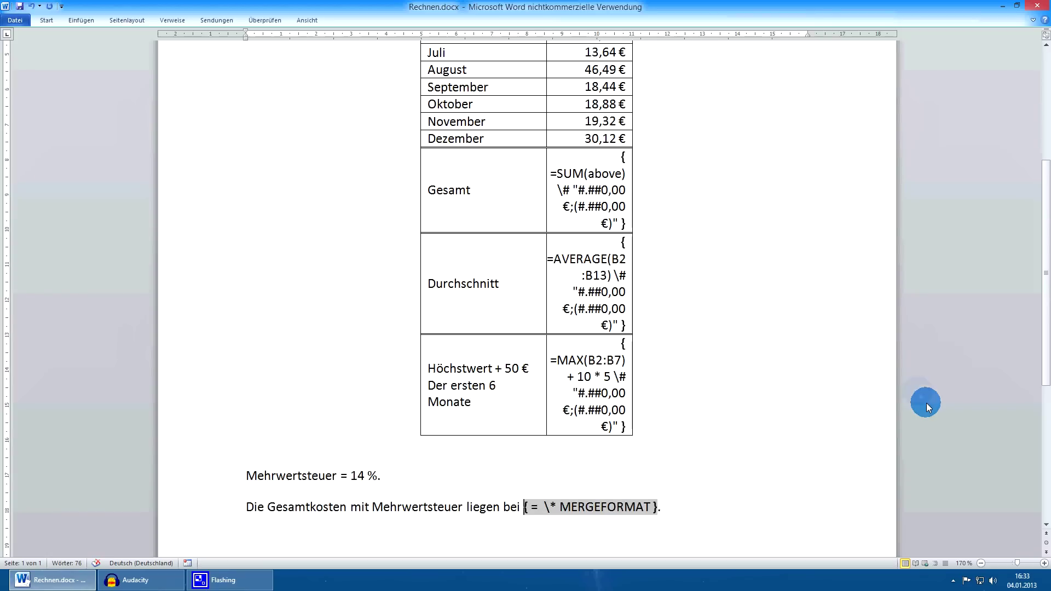
scroll(711, 358, "down", 3)
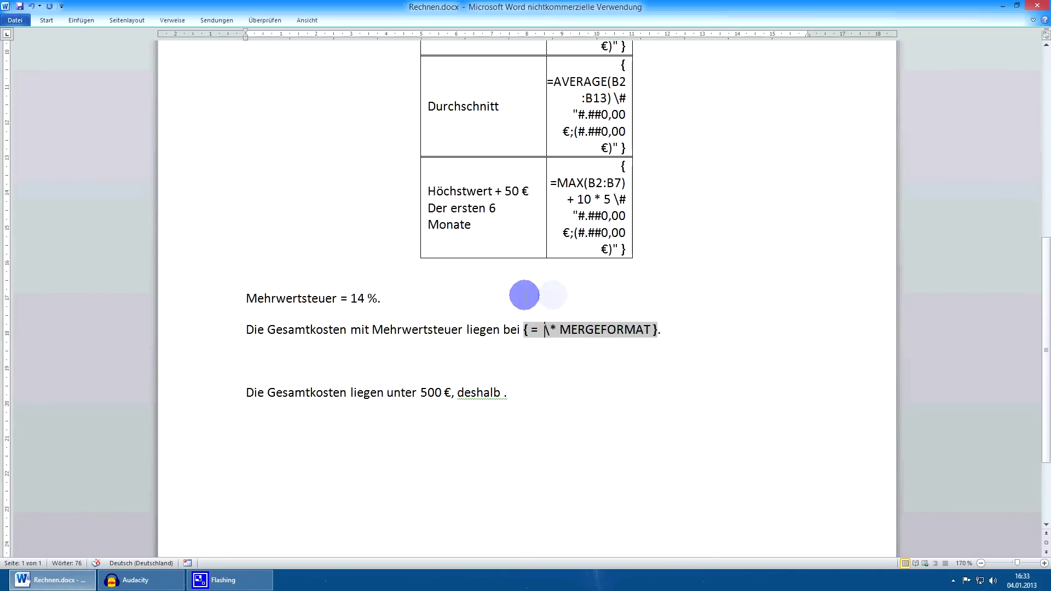
left_click(540, 330)
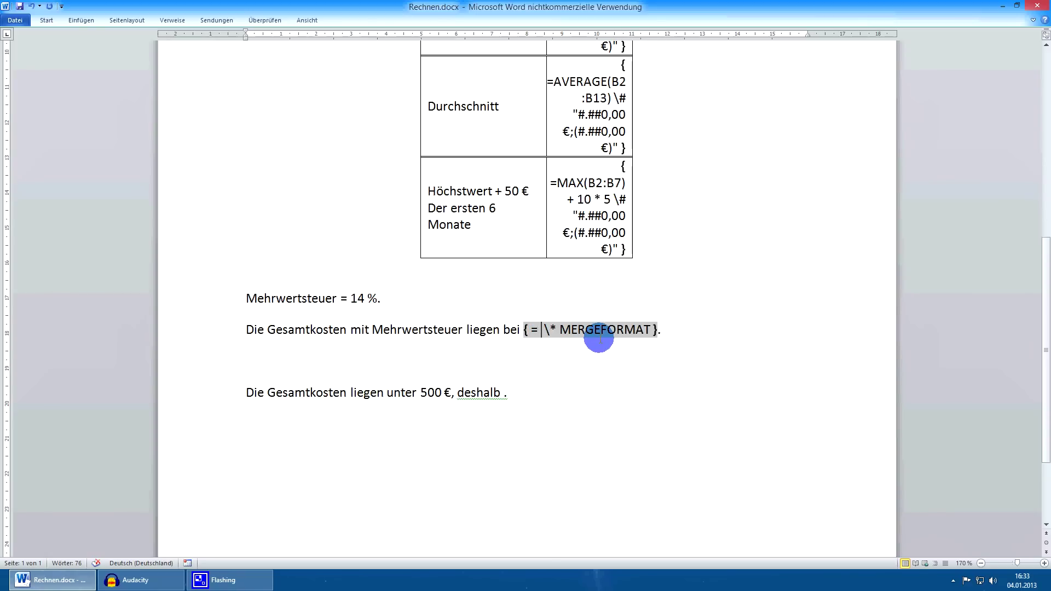
type("Gesamt")
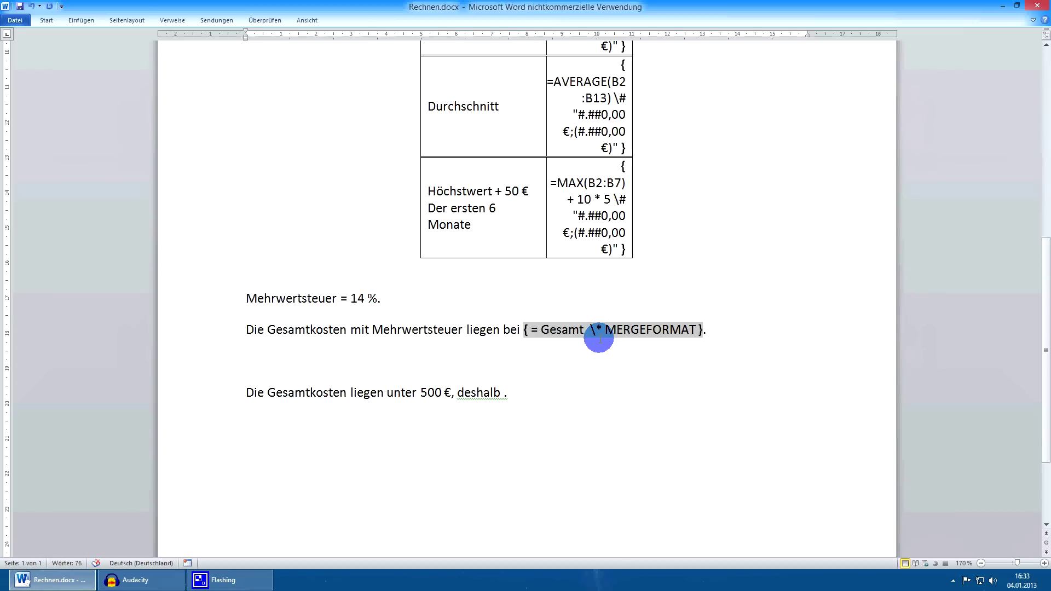
type("* ")
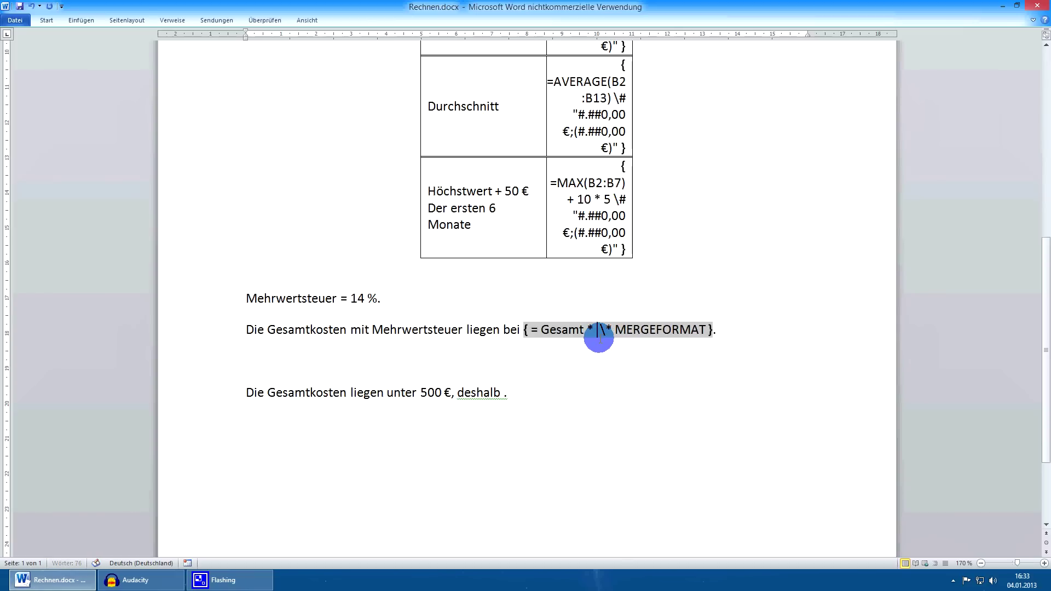
type("(1")
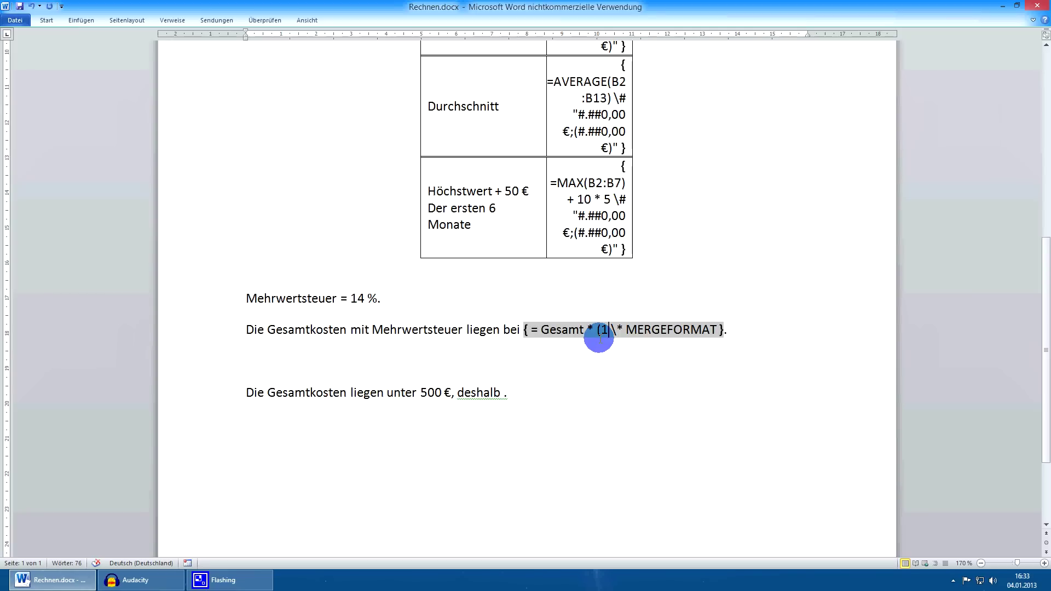
type("+")
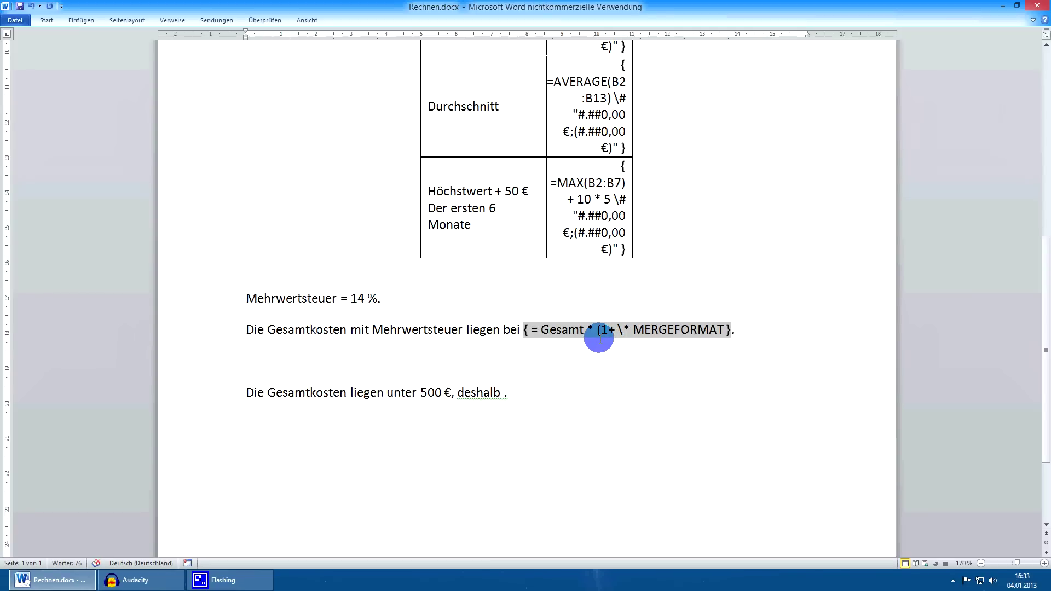
type("Mehr")
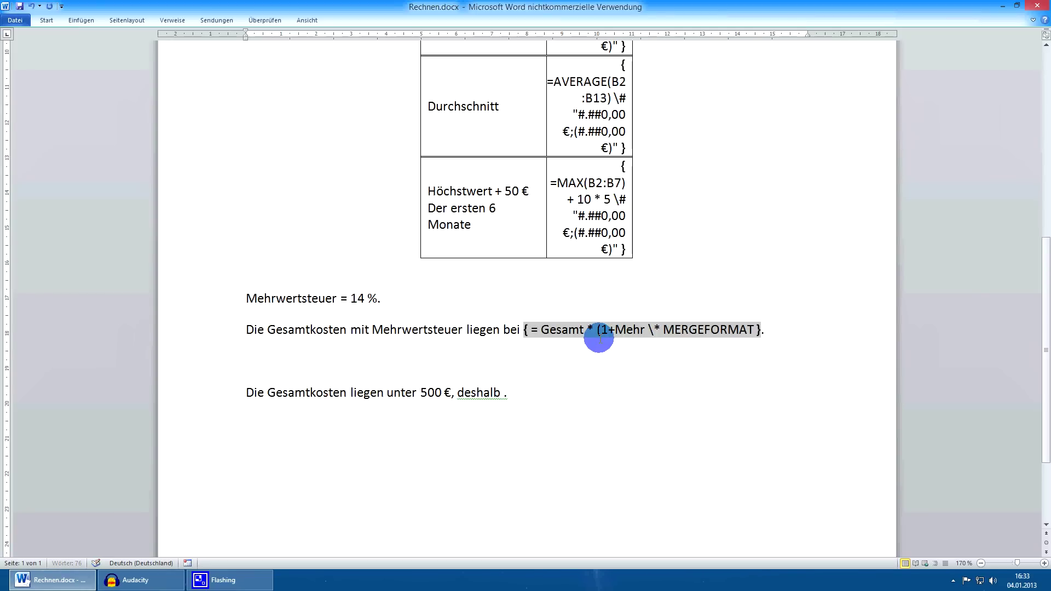
type("wertste")
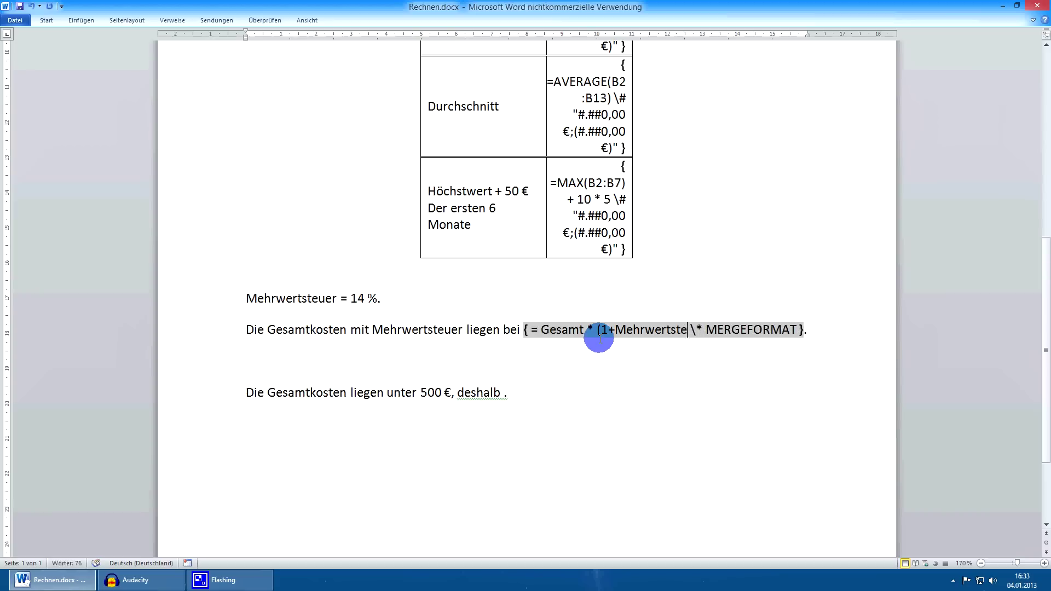
type("uer/100)")
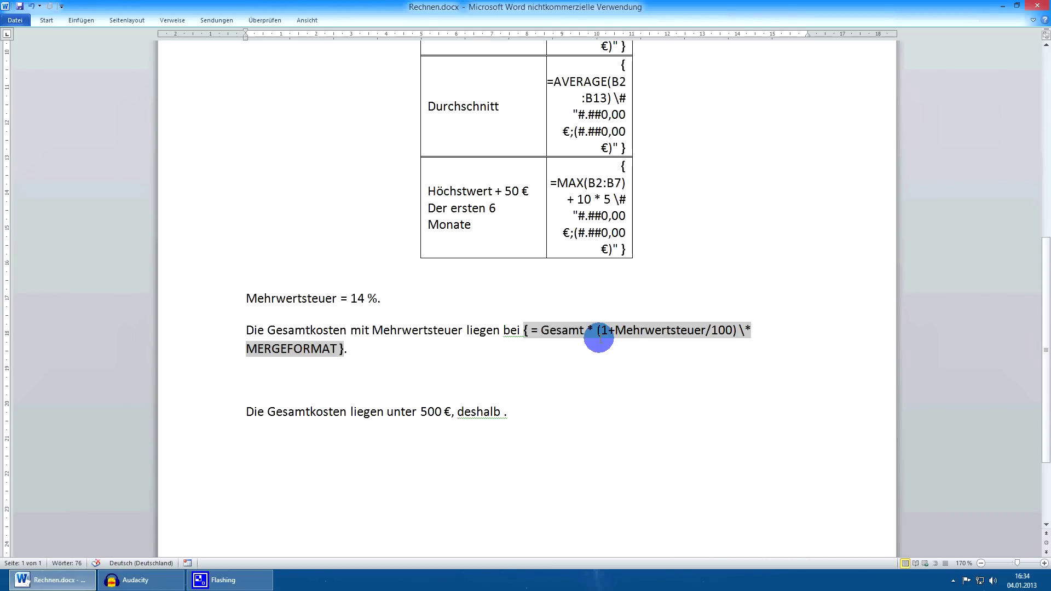
key("alt+F9")
key("ctrl+a")
Update all fields so the VAT total shows 289,45 €, and pin the Einfügen ribbon
key("F9")
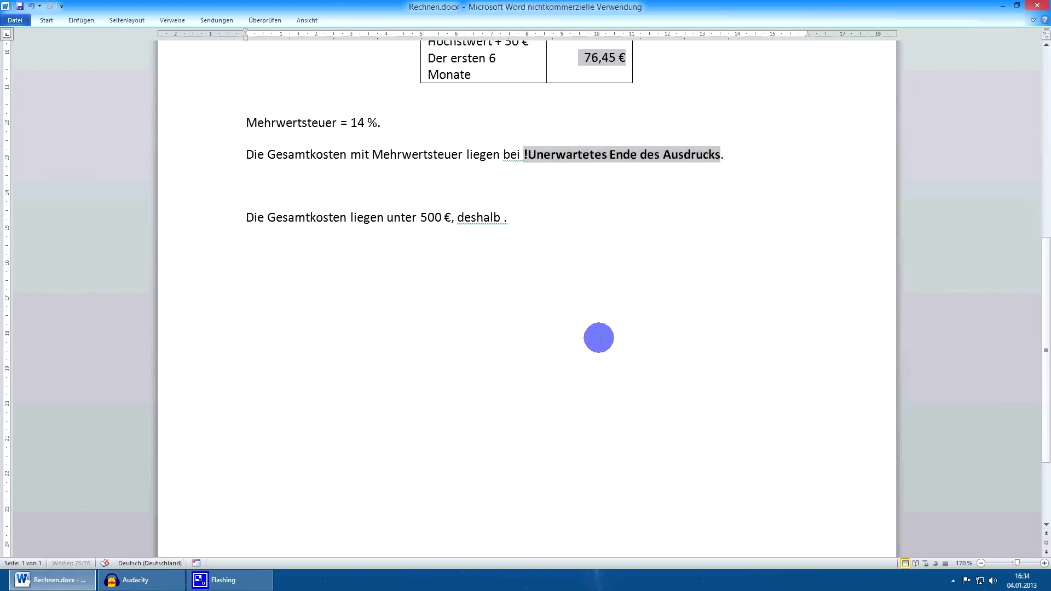
left_click(572, 232)
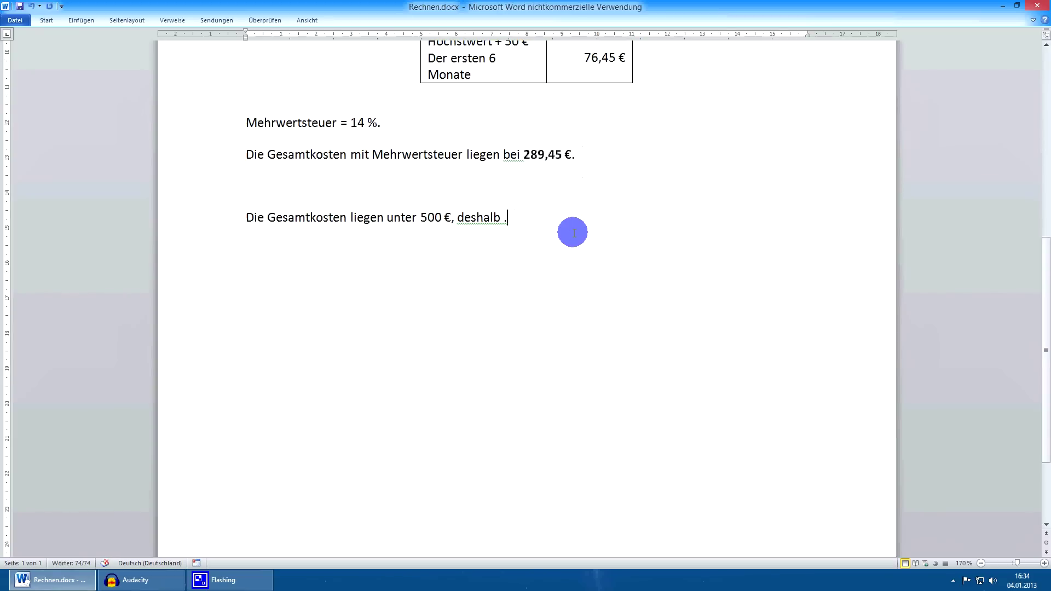
double_click(341, 21)
double_click(462, 21)
double_click(81, 20)
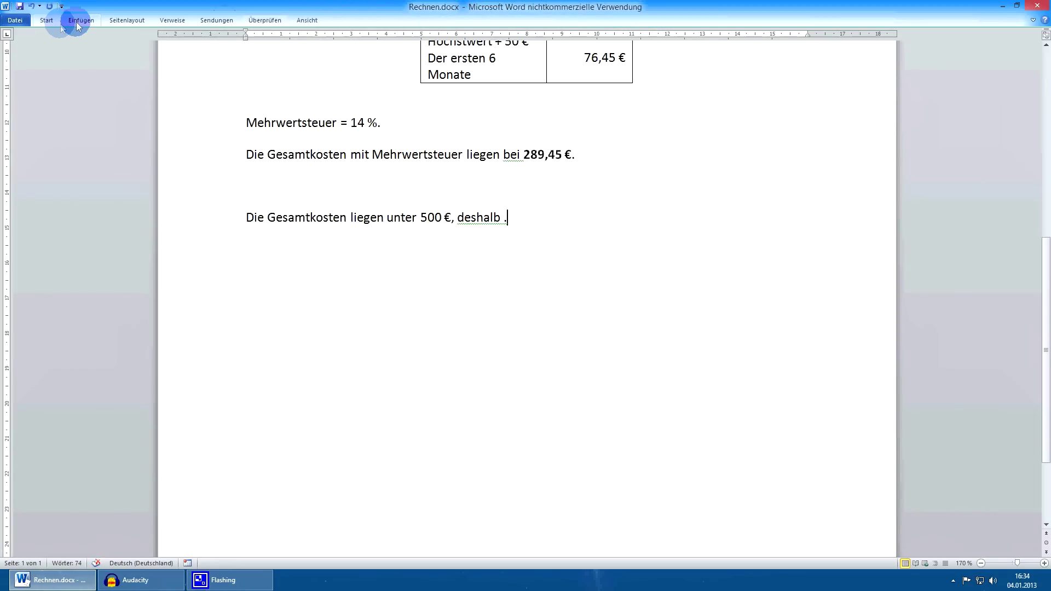
Select the 289,45 € total and review its field settings without changing them
left_click(532, 152)
scroll(553, 197, "up", 1)
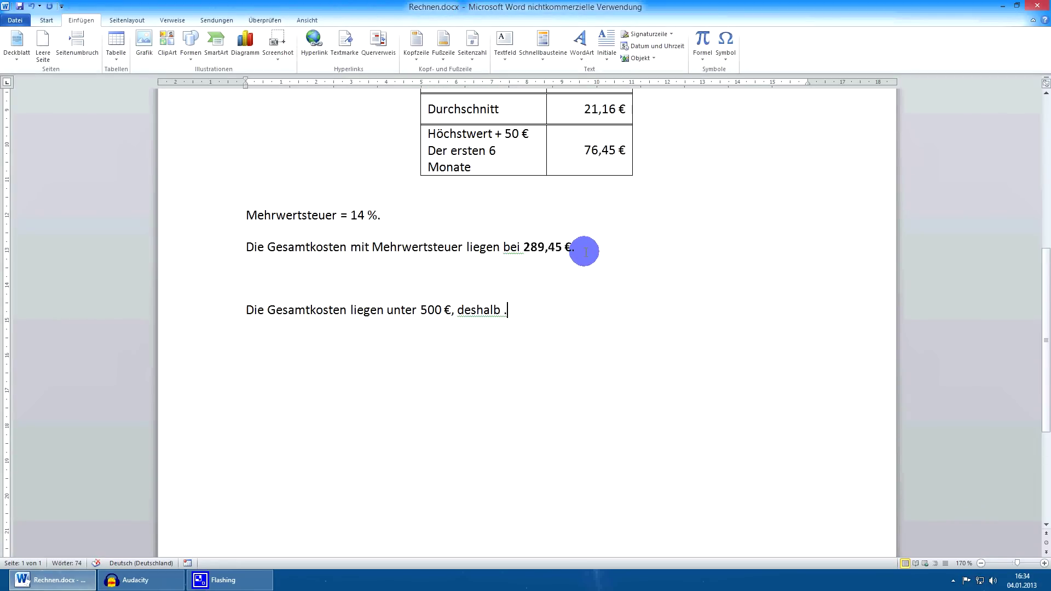
left_click(583, 250)
scroll(591, 276, "up", 2)
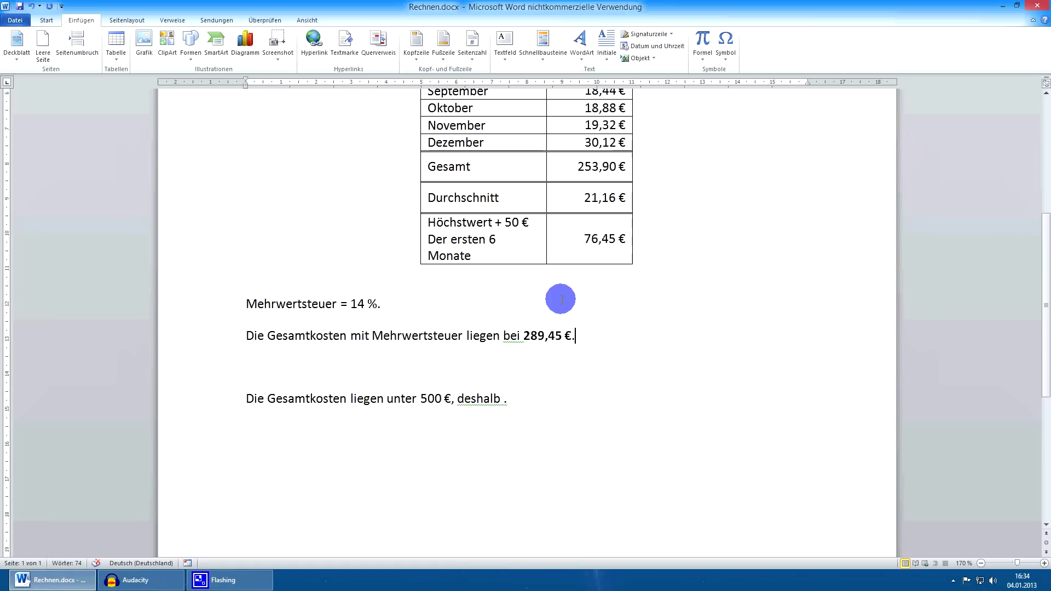
left_click_drag(525, 335, 602, 335)
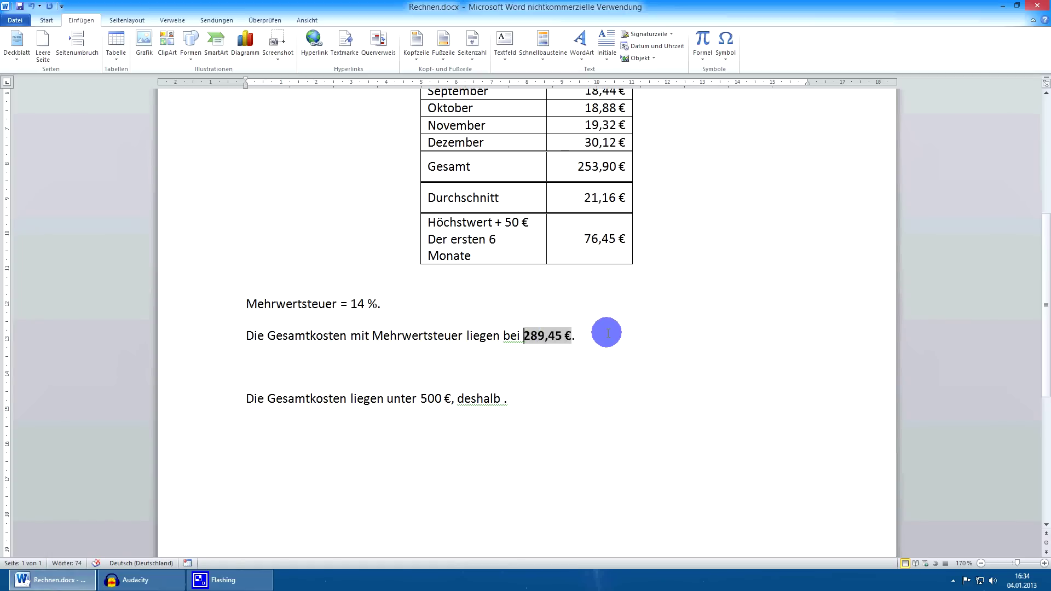
left_click(545, 59)
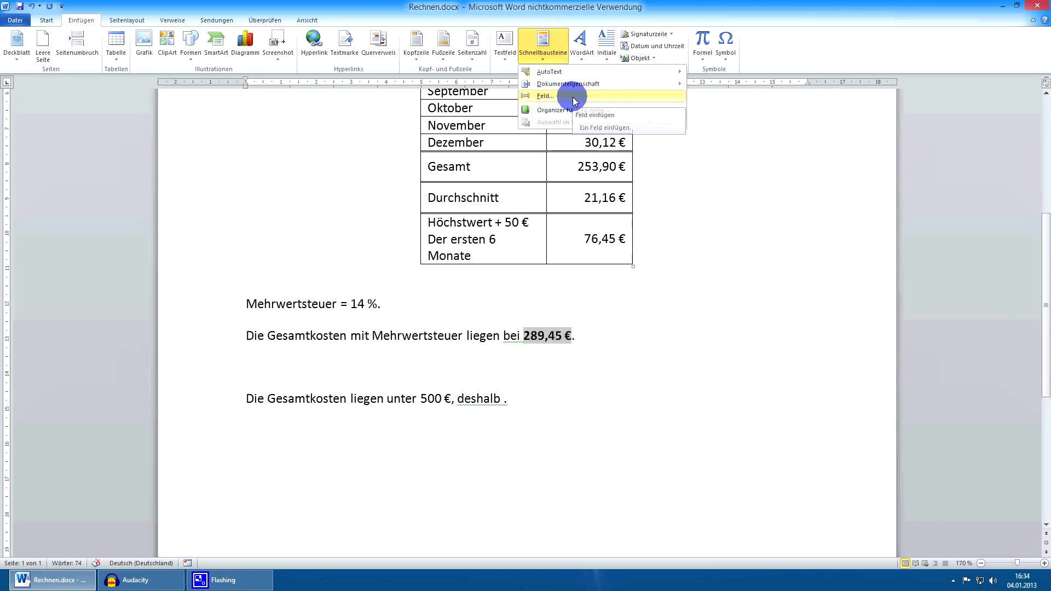
left_click(567, 96)
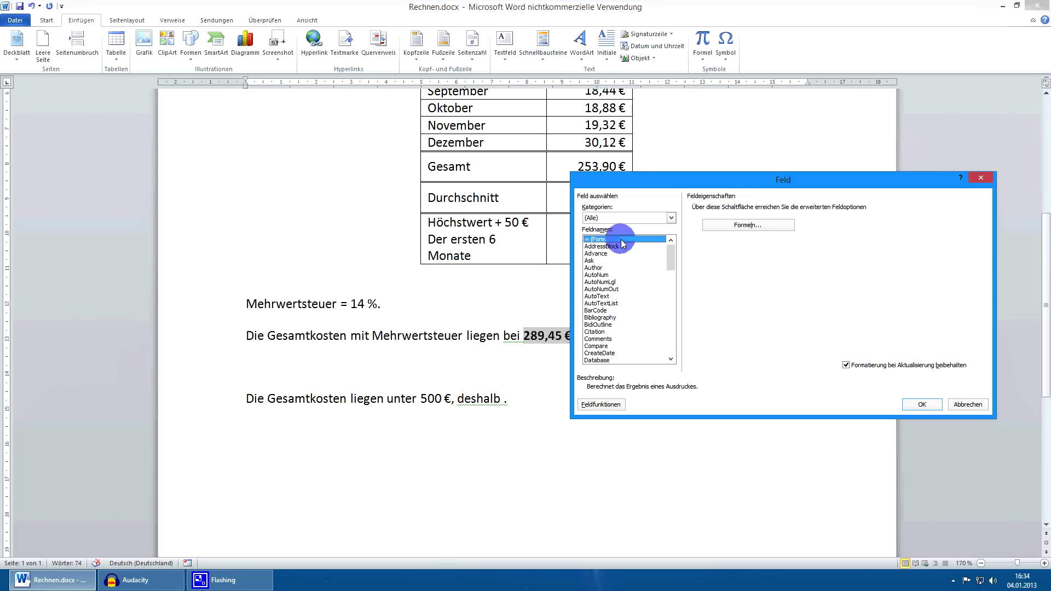
left_click(957, 405)
left_click(584, 336)
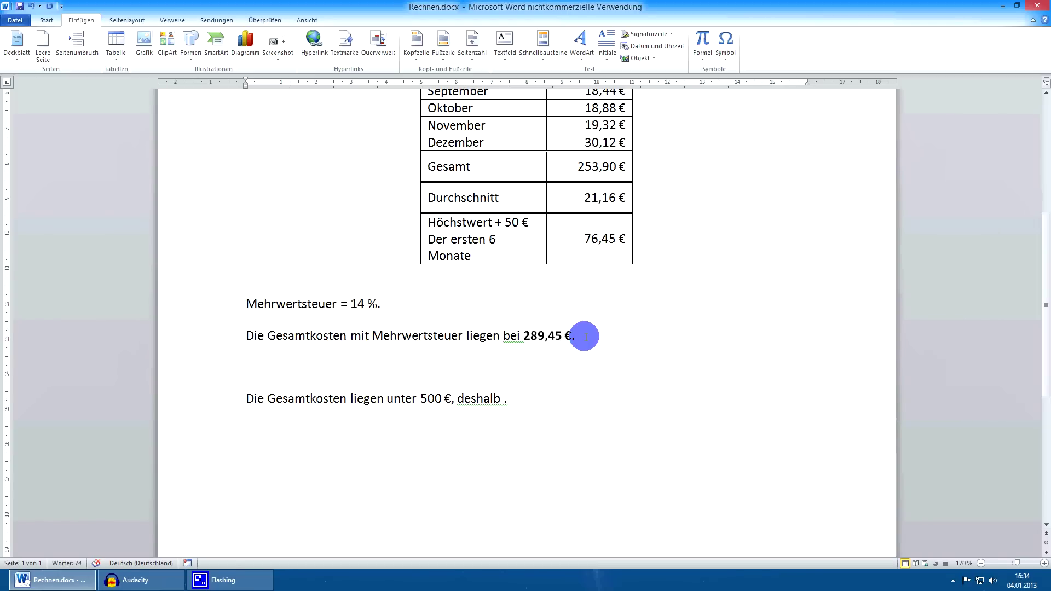
key("alt")
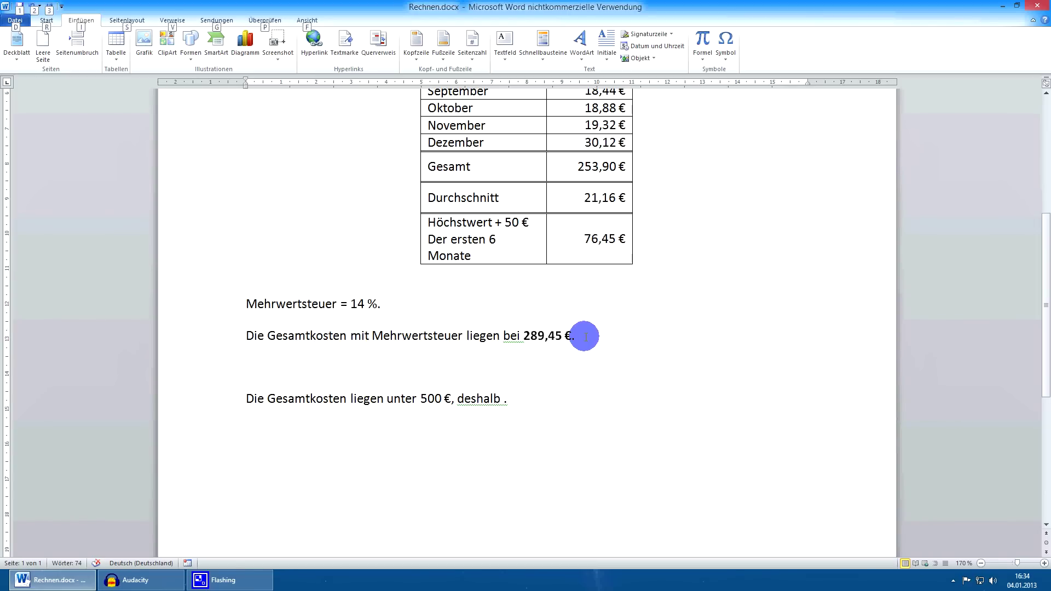
key("alt+F9")
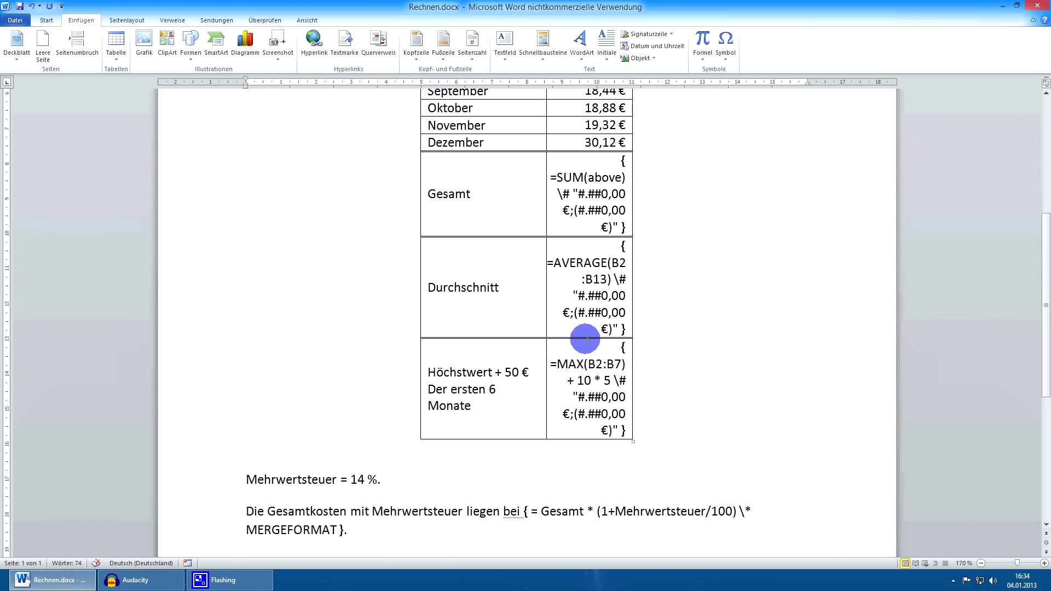
scroll(587, 346, "down", 3)
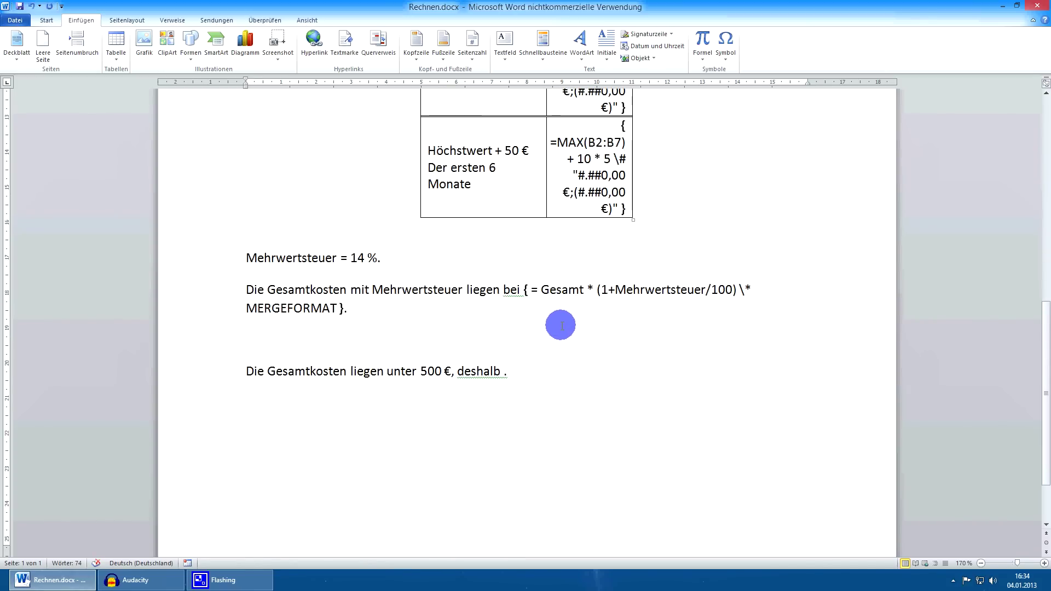
left_click(543, 289)
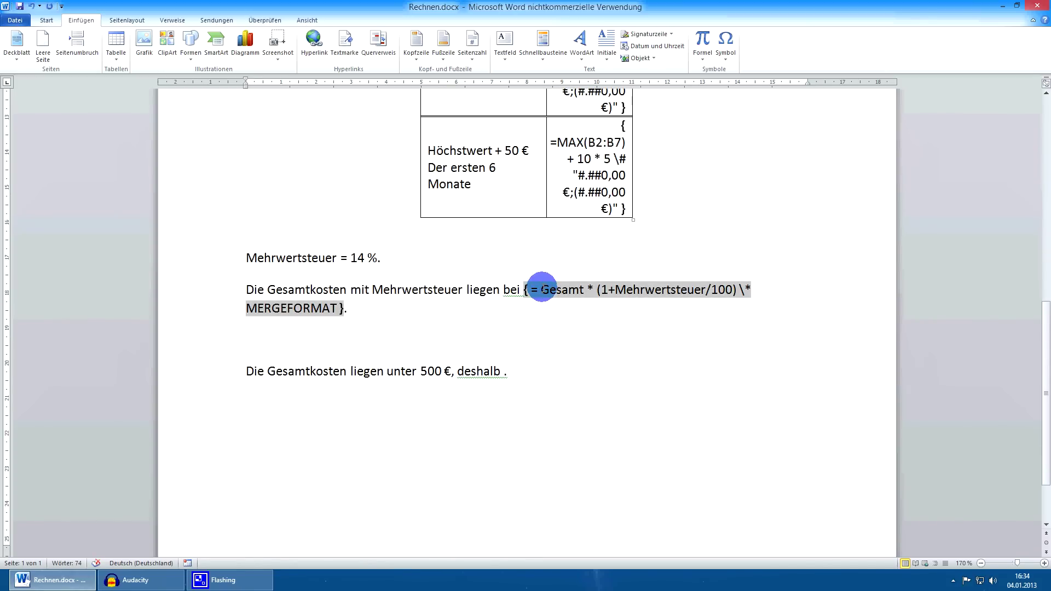
left_click_drag(542, 288, 706, 295)
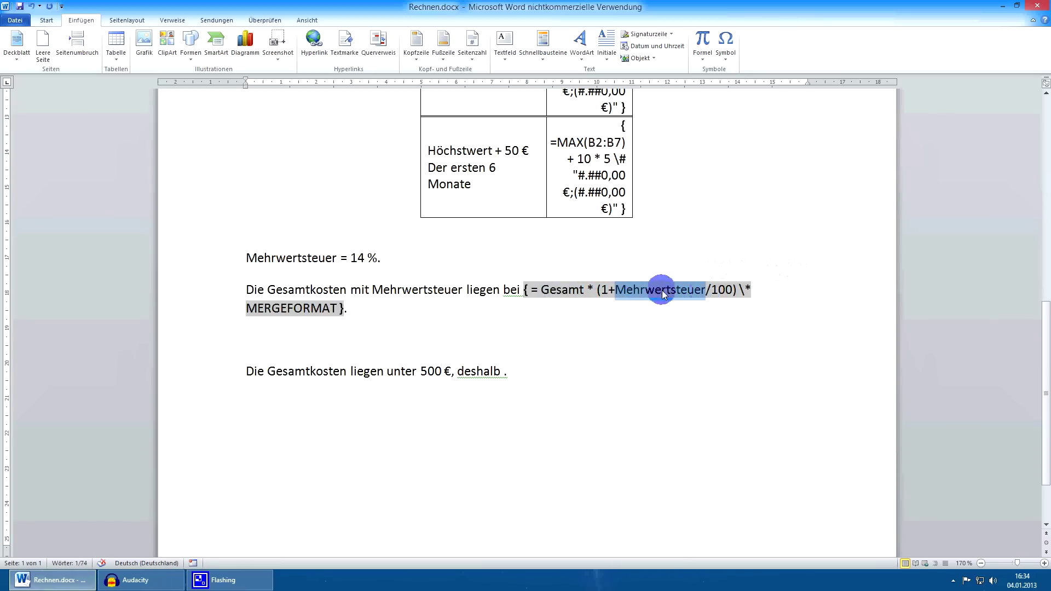
left_click(446, 277)
key("alt+F9")
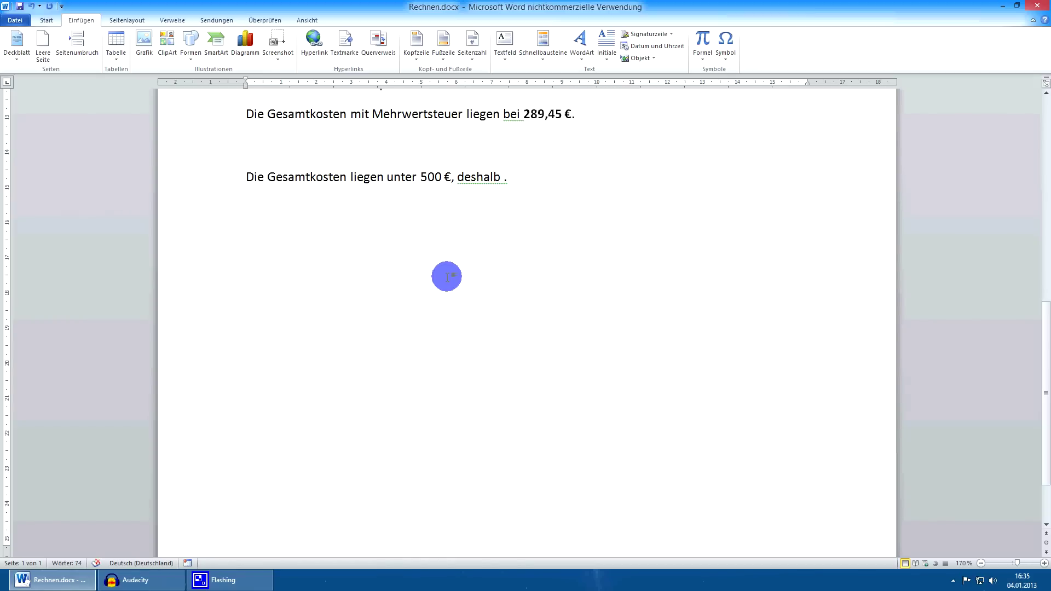
scroll(447, 276, "up", 2)
Change the VAT rate from 14 to 19 % and update all fields, giving 256,44 €
scroll(446, 276, "up", 2)
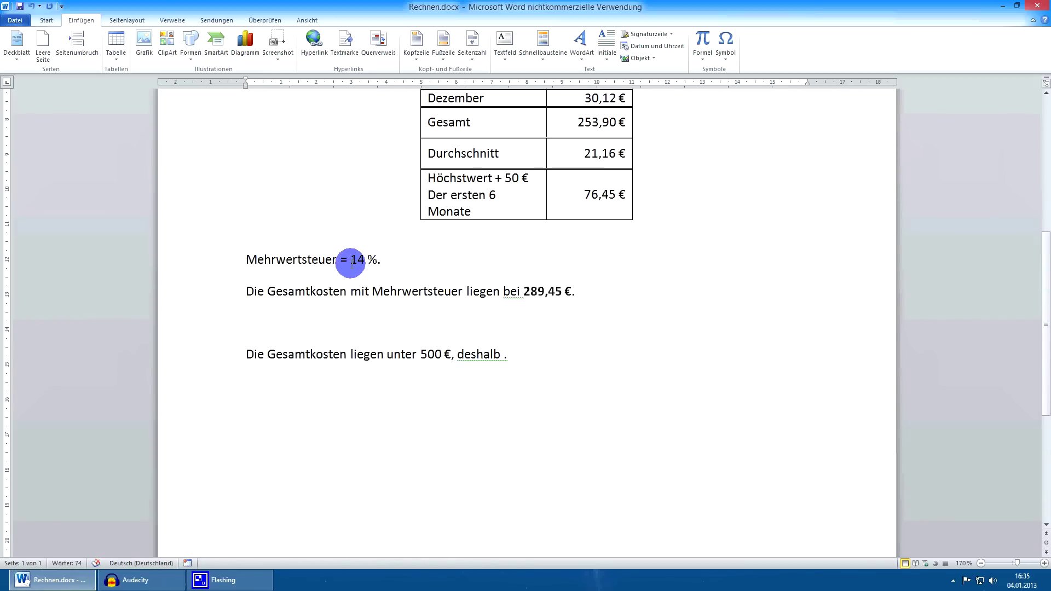
left_click_drag(356, 260, 361, 262)
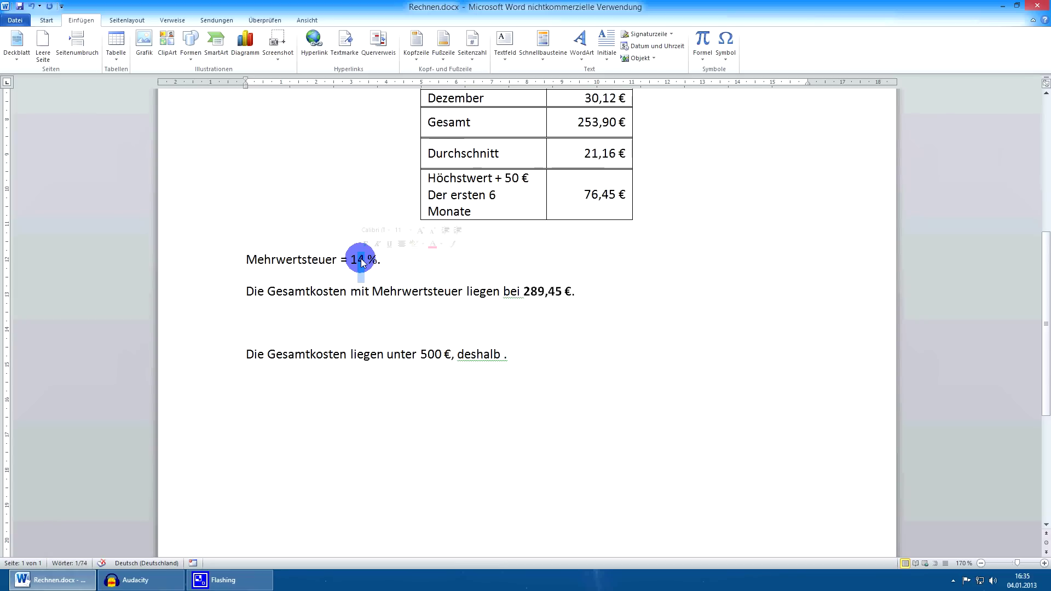
type("9")
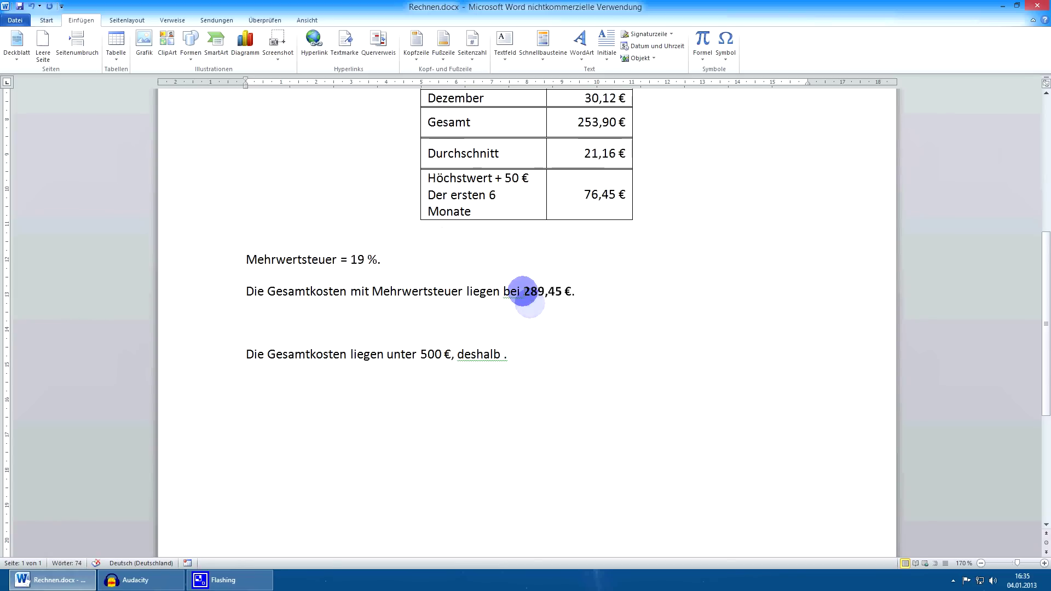
left_click(460, 289)
scroll(463, 293, "up", 1)
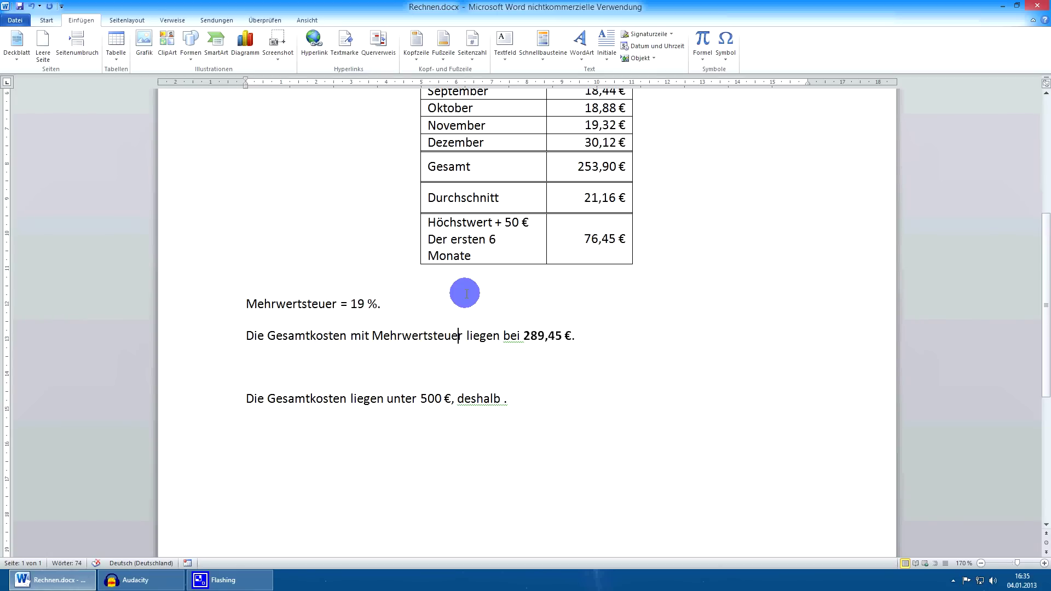
key("ctrl+a")
key("F9")
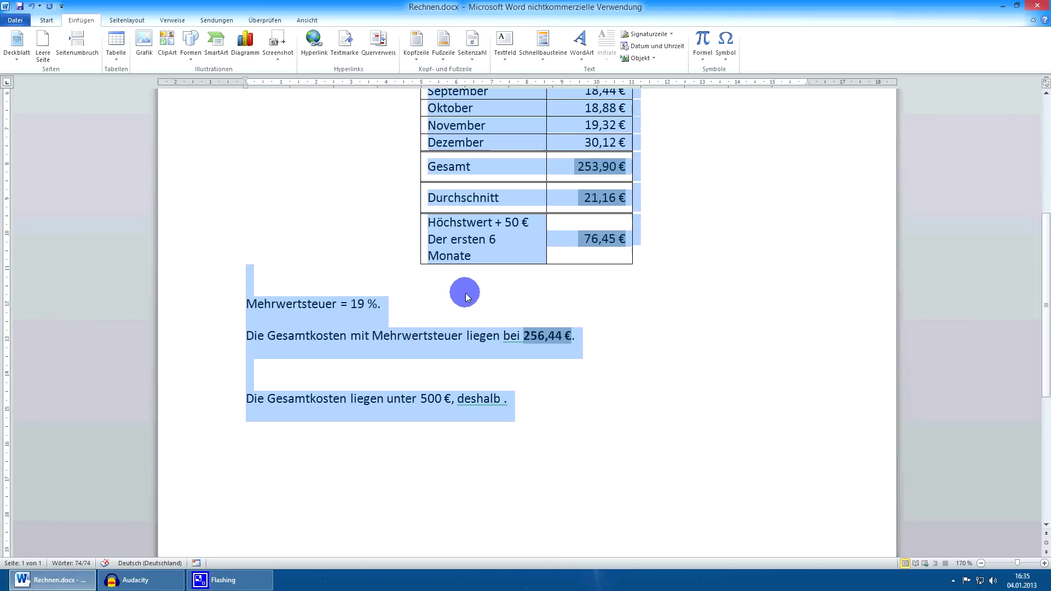
left_click(449, 341)
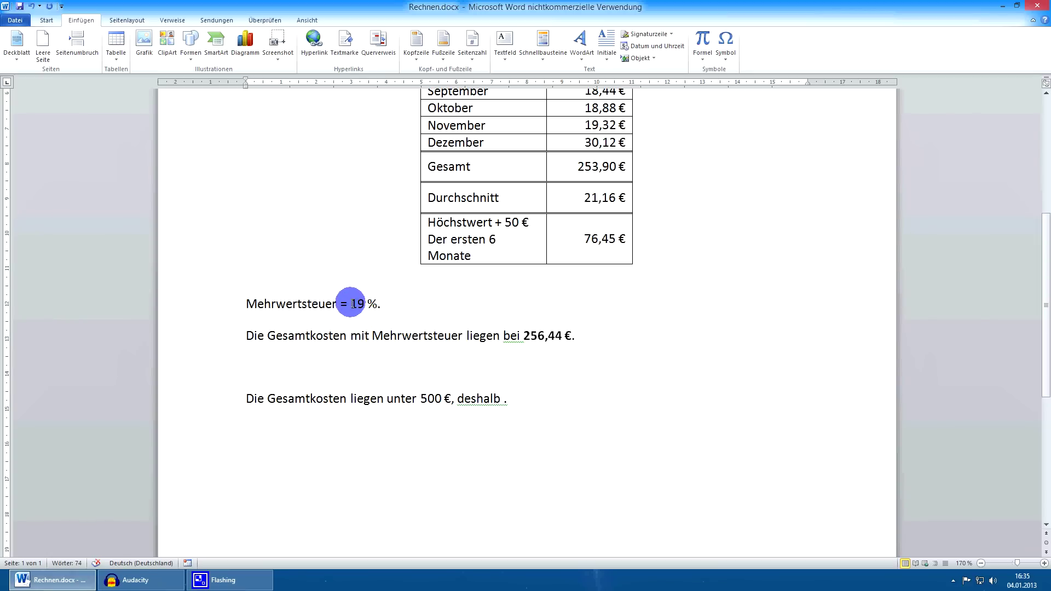
Change the VAT rate from 19 to 20 %
left_click_drag(350, 304, 365, 304)
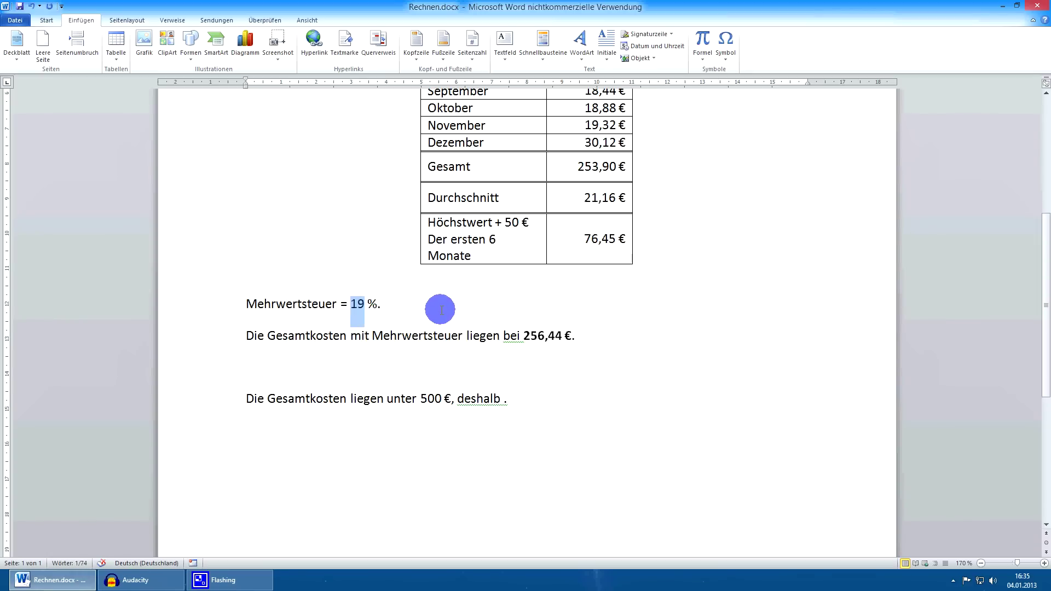
key("Right")
key("Delete")
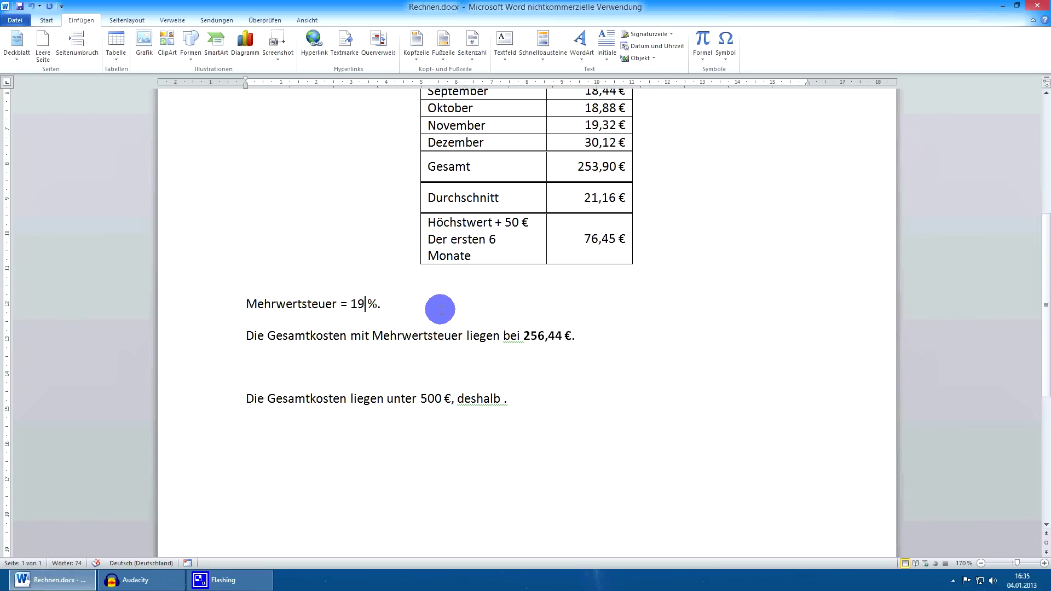
key("BackSpace")
type("2")
key("BackSpace")
type(",2")
key("BackSpace")
key("BackSpace")
type("9")
key("BackSpace")
type("7676767")
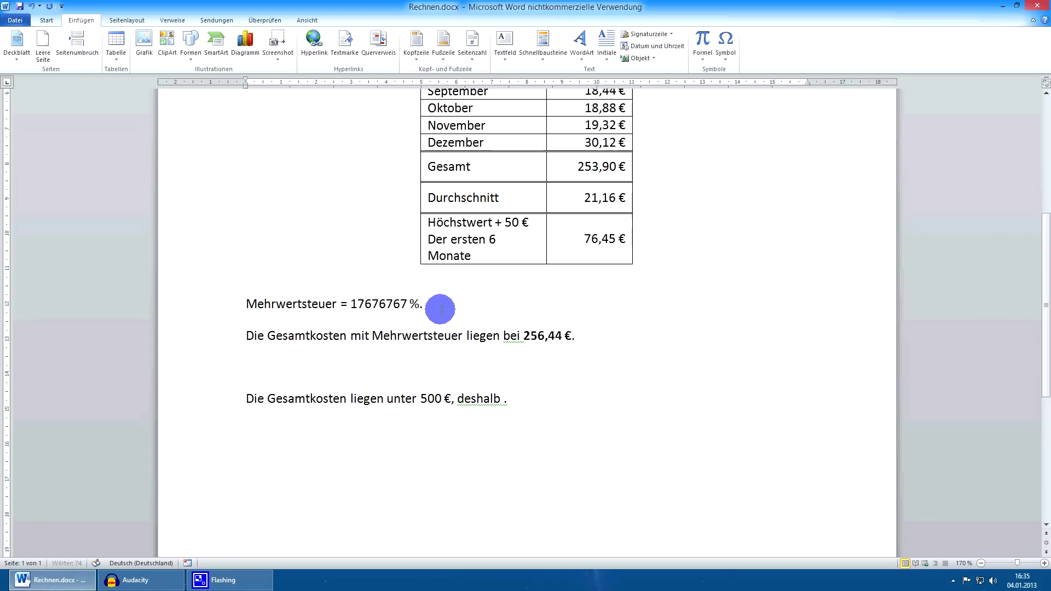
key("BackSpace")
key("BackSpace")
key("BackSpace")
key("BackSpace")
key("BackSpace")
key("BackSpace")
key("BackSpace")
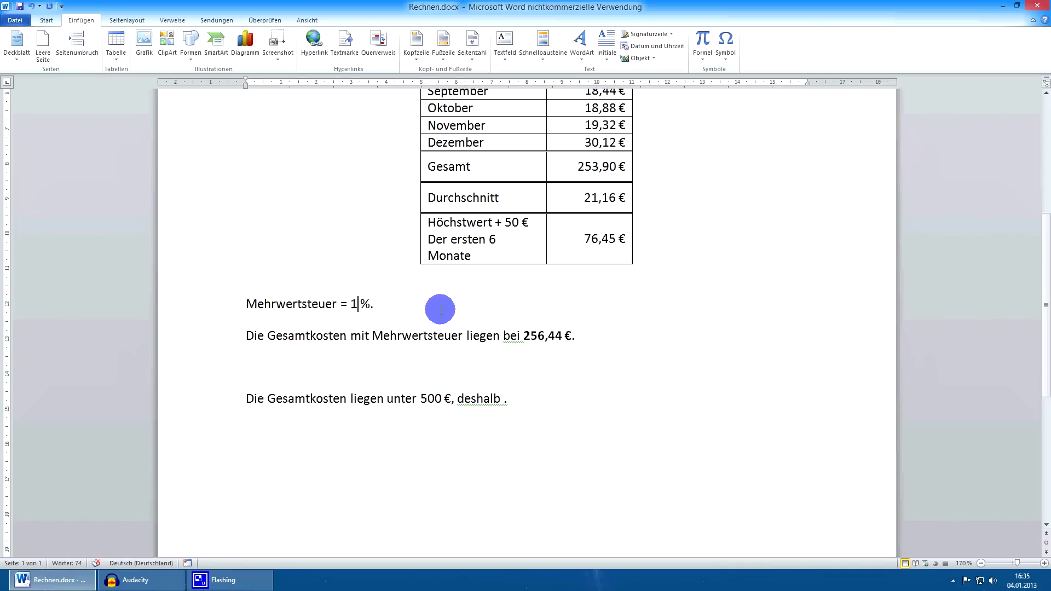
key("BackSpace")
type("20")
Update all fields, revealing the '!Textmarke nicht definiert' error, then select the 20
key("ctrl+a")
key("F9")
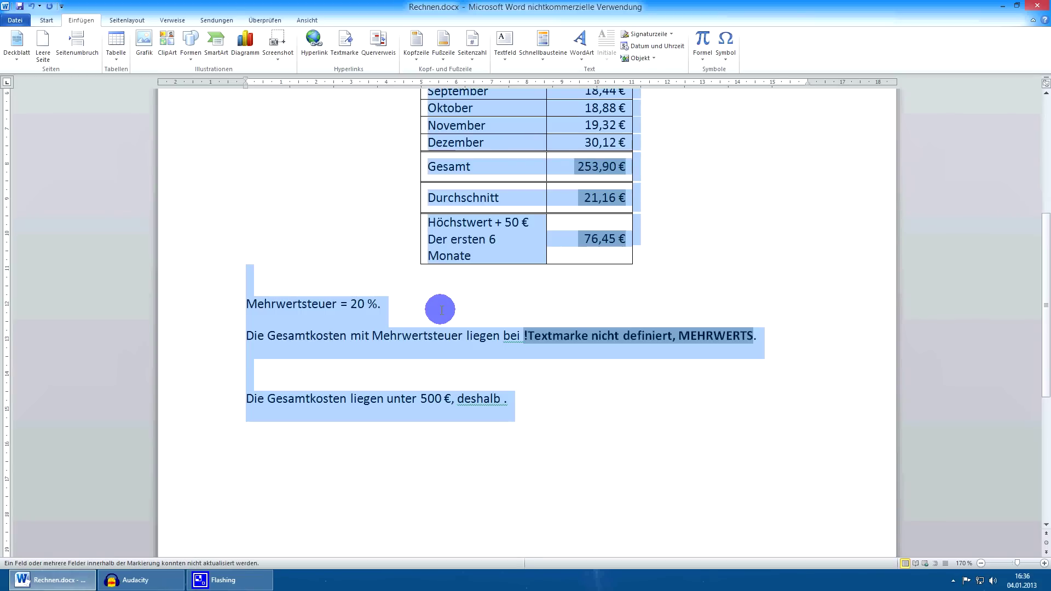
left_click(547, 335)
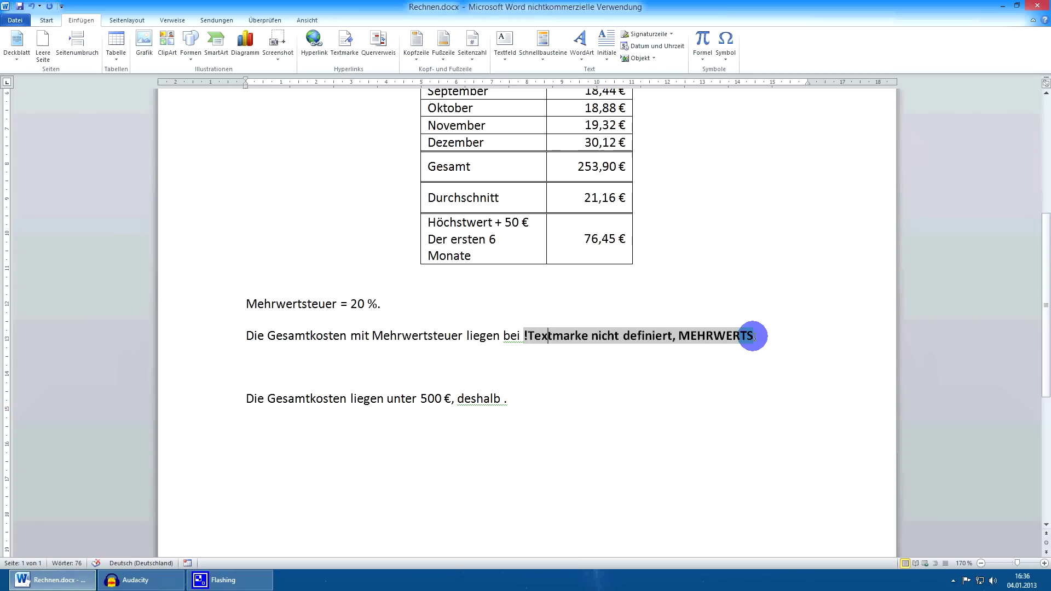
left_click(753, 336)
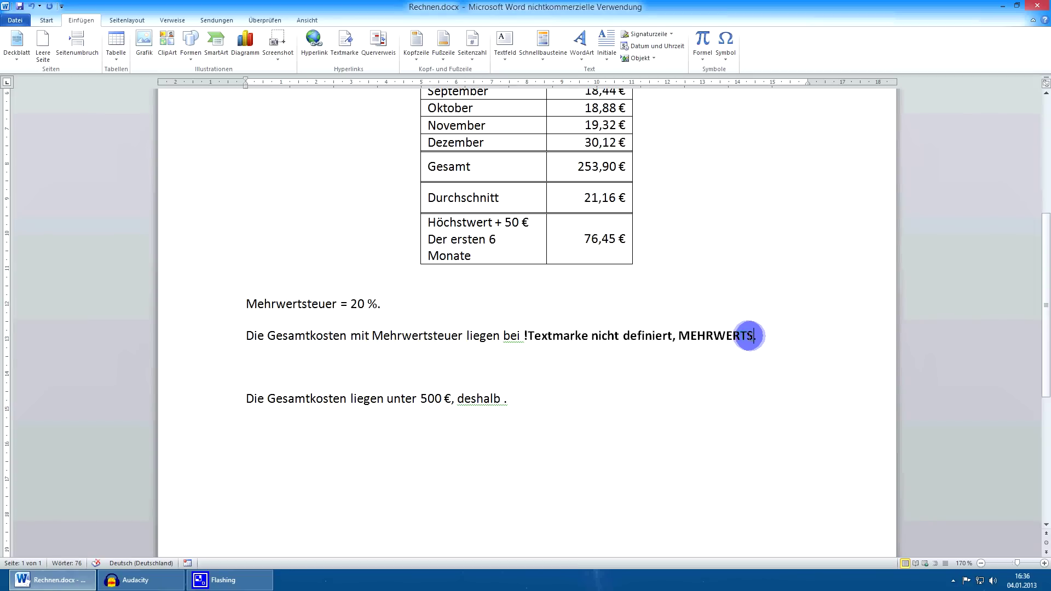
left_click_drag(754, 336, 679, 336)
left_click_drag(351, 303, 362, 304)
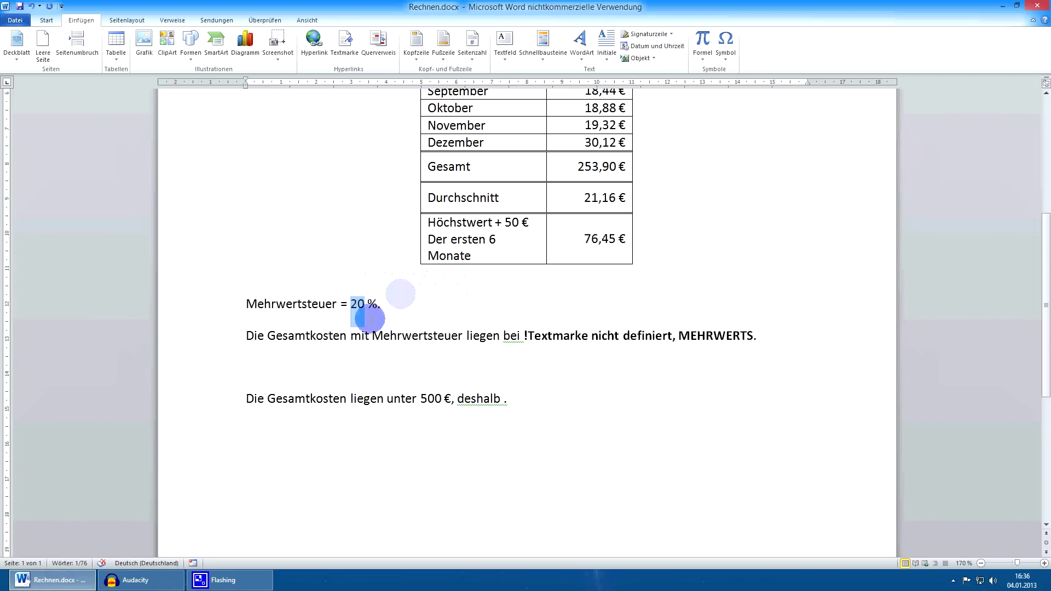
Bookmark the 20 as Mehrwertsteuer and update all fields so the total reads 304,68 €
left_click(345, 59)
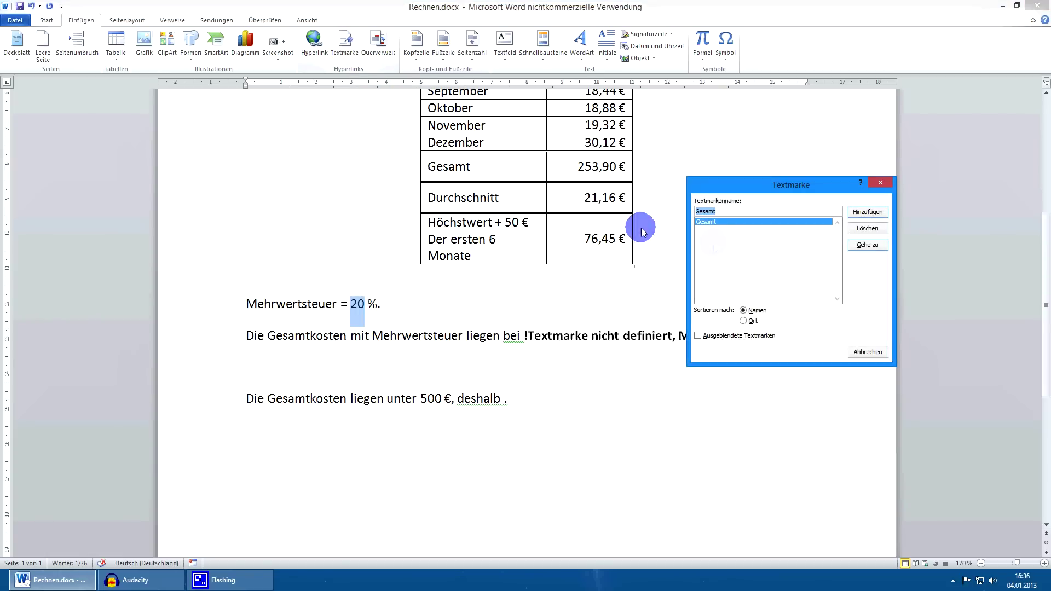
type("Mehr")
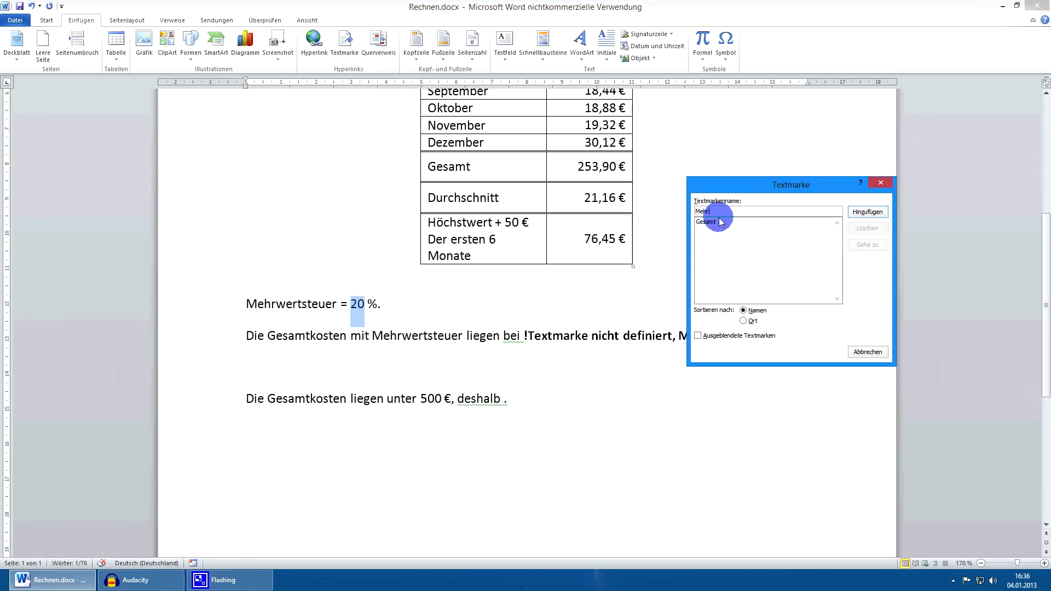
type("wertsteuer")
left_click(866, 213)
key("ctrl+a")
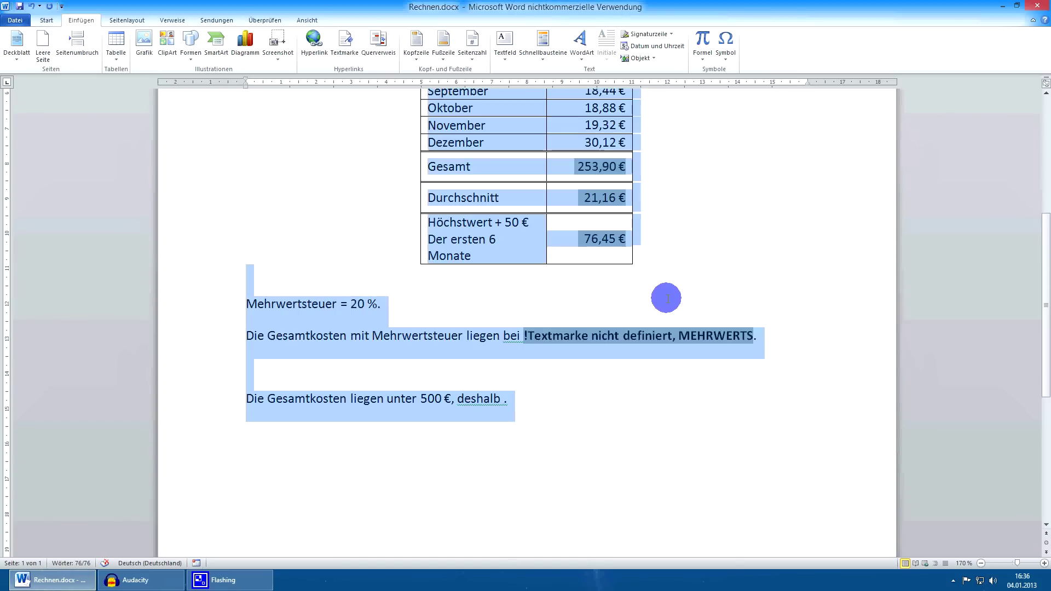
key("F9")
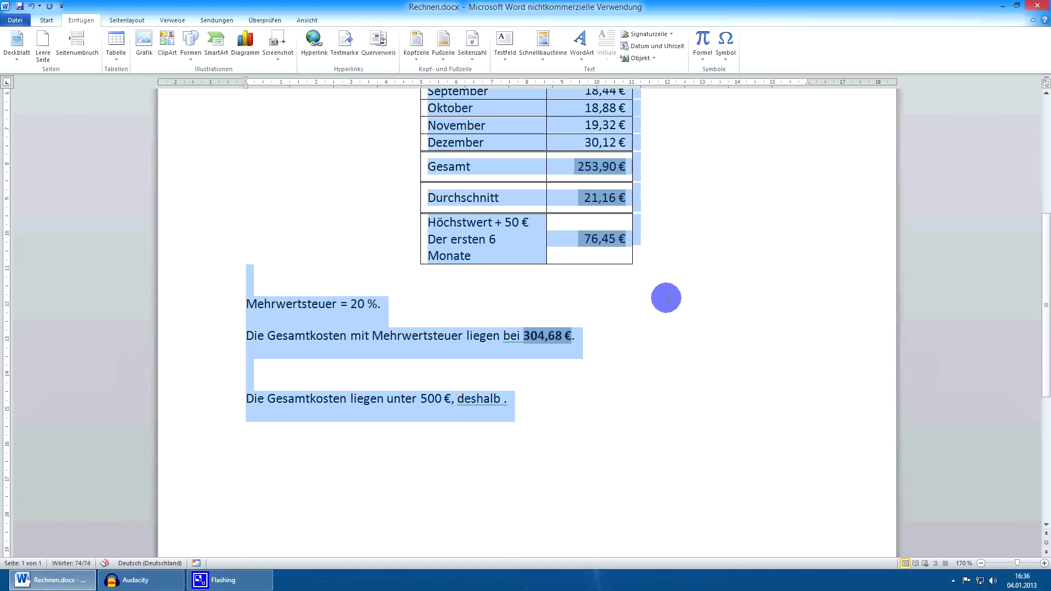
left_click(462, 350)
left_click(499, 398)
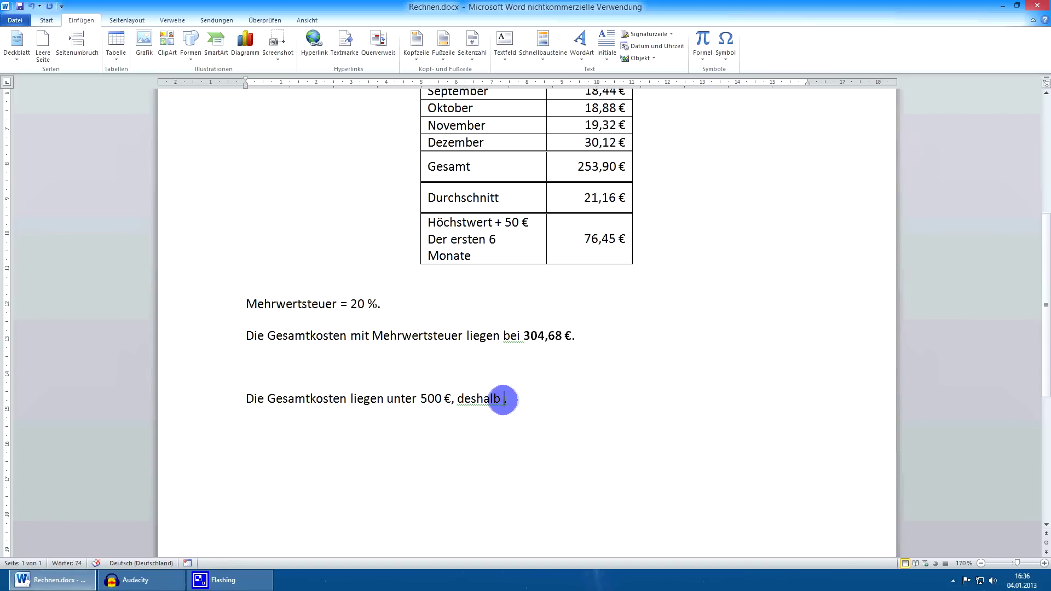
scroll(569, 378, "down", 1)
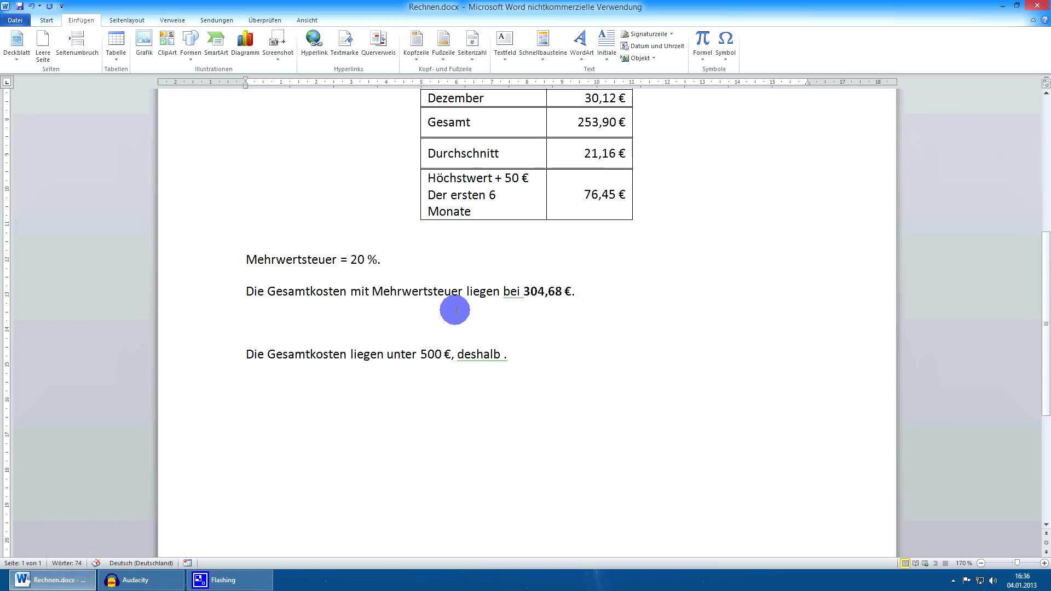
Bookmark the 304,68 € VAT total as Gesamtkosten2, leaving the caret after 'deshalb'
left_click_drag(442, 355, 421, 355)
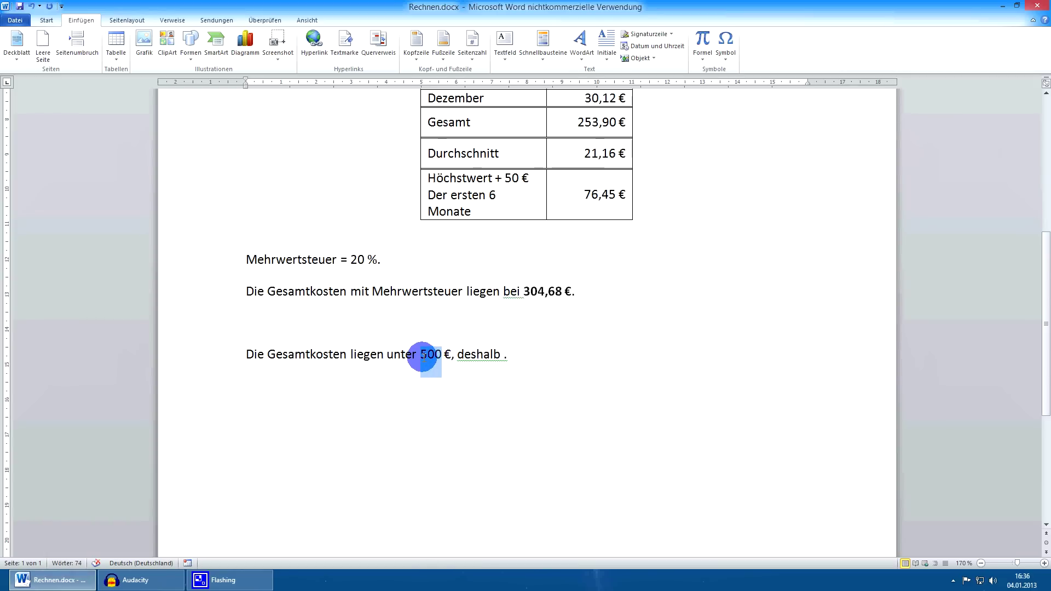
left_click(503, 355)
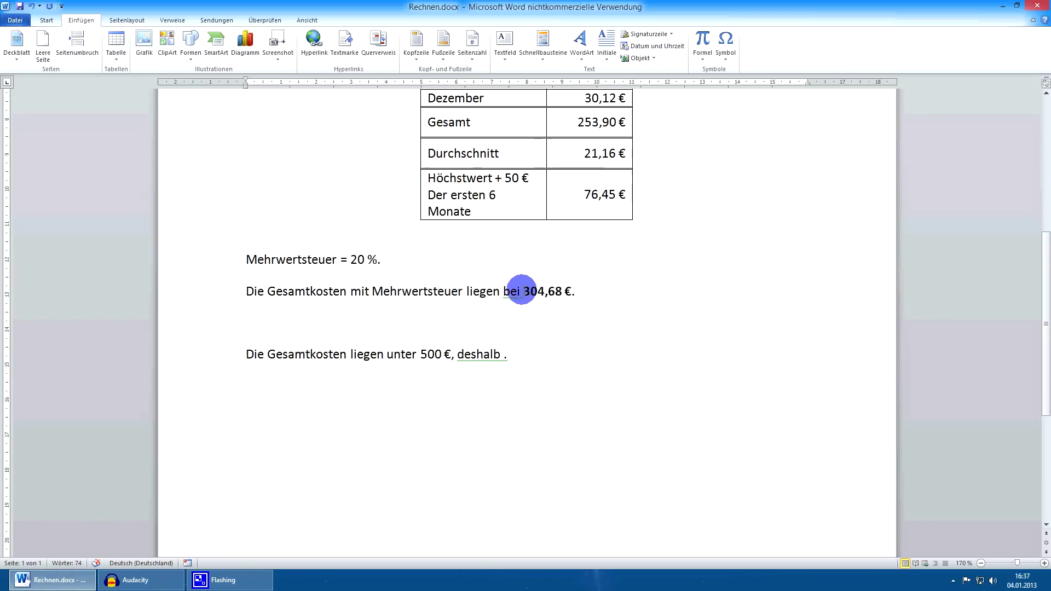
left_click(532, 291)
left_click_drag(534, 291, 569, 294)
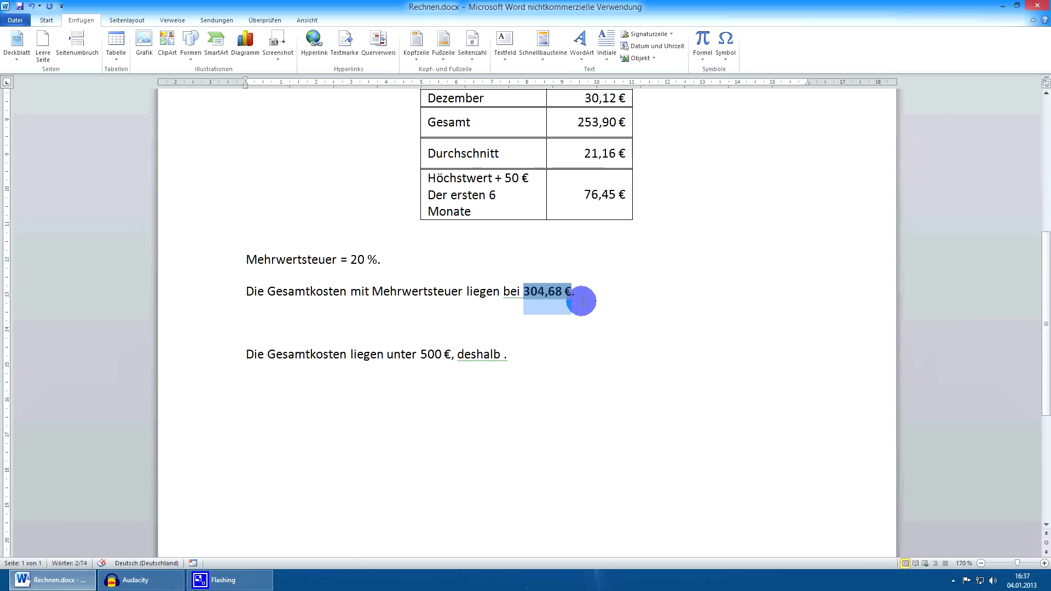
left_click(345, 47)
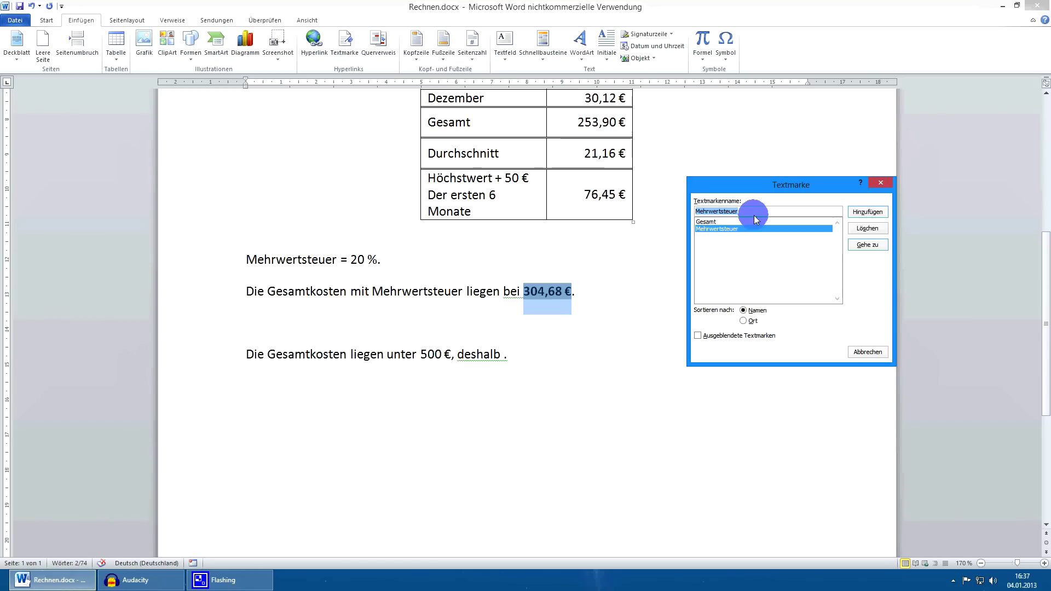
type("Gesamtkosten2")
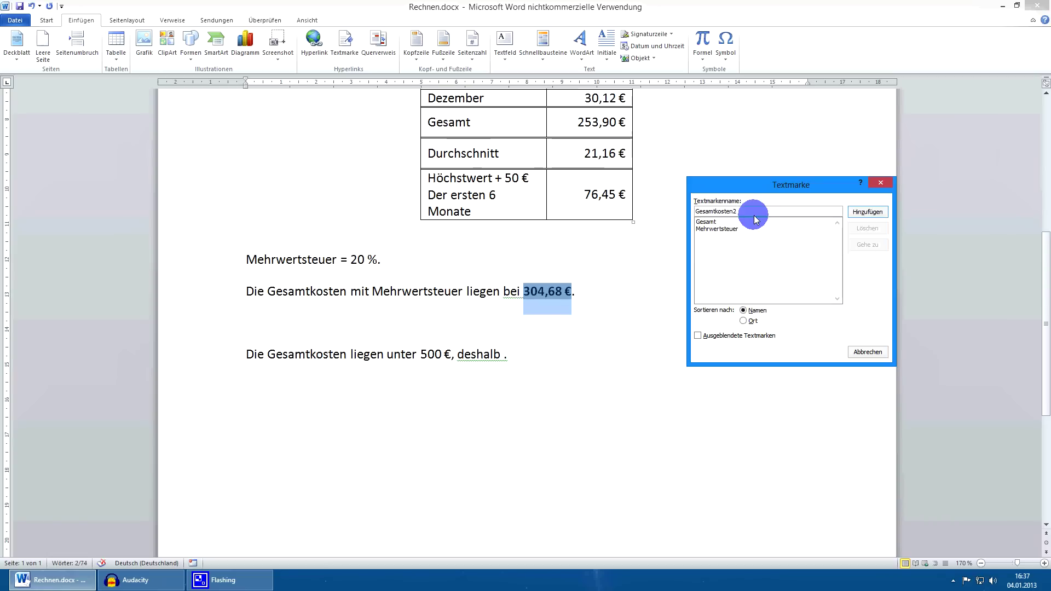
left_click(857, 213)
left_click(503, 354)
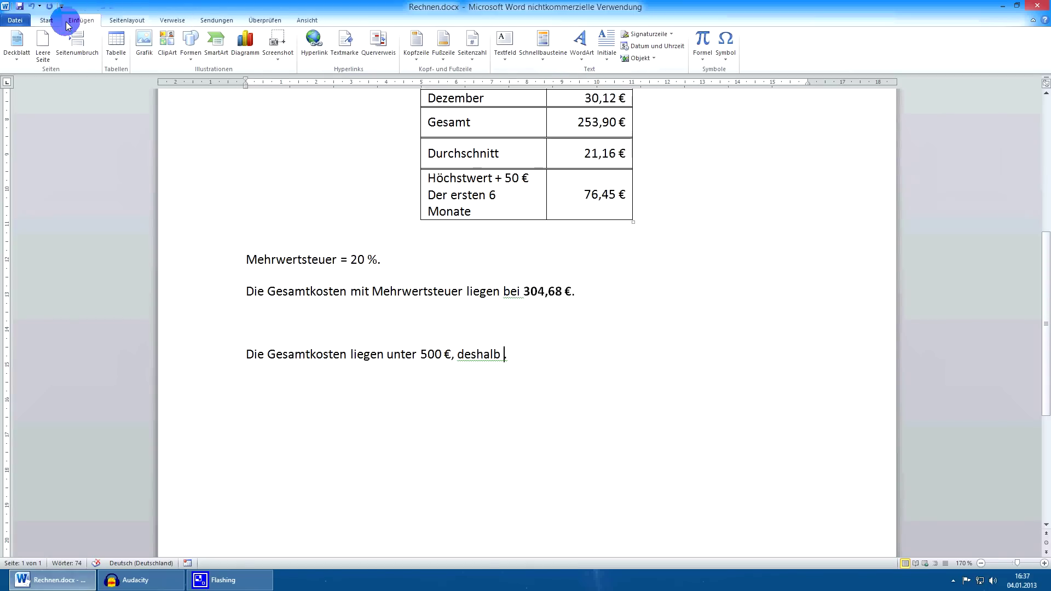
Open the Feld dialog after 'deshalb' and choose the IF field type
left_click(49, 21)
left_click(81, 20)
left_click(555, 59)
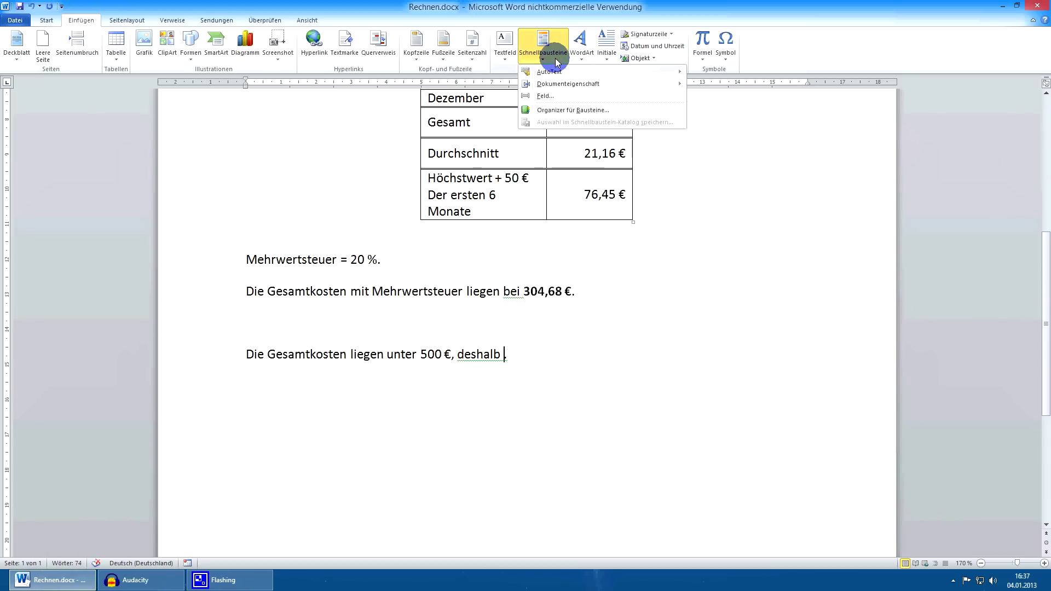
left_click(638, 102)
mouse_move(680, 172)
left_mouse_down()
mouse_move(718, 159)
mouse_move(721, 124)
left_mouse_up()
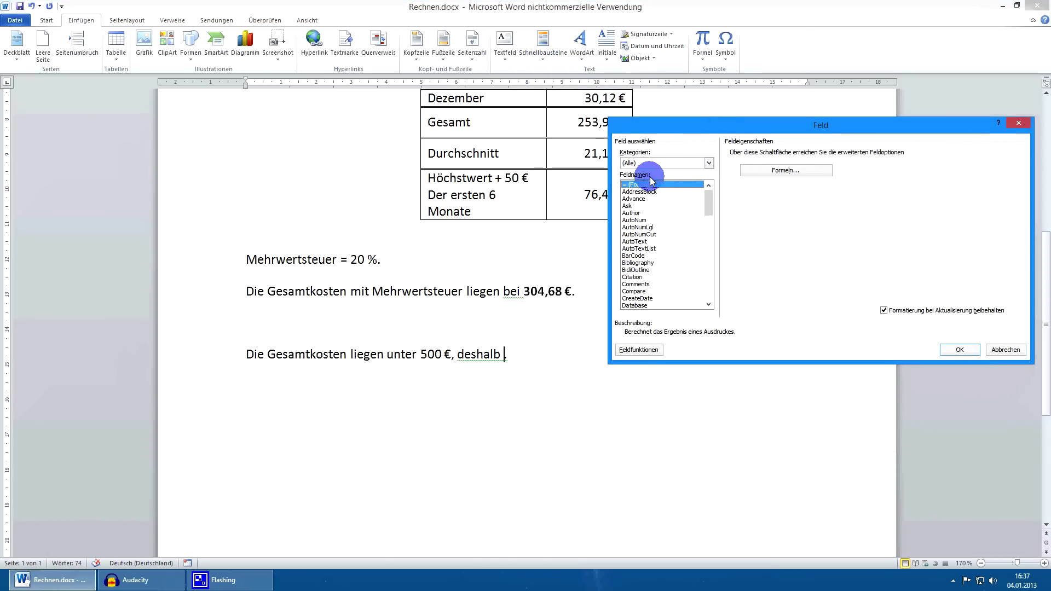
mouse_move(708, 193)
left_mouse_down()
mouse_move(709, 248)
mouse_move(707, 236)
left_mouse_up()
left_click(669, 213)
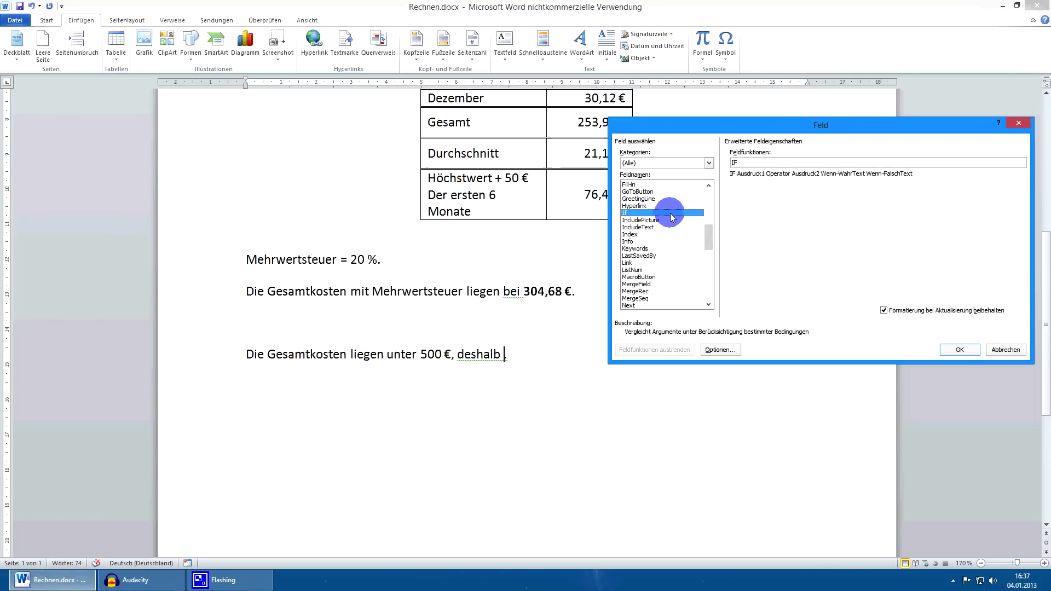
left_click(756, 162)
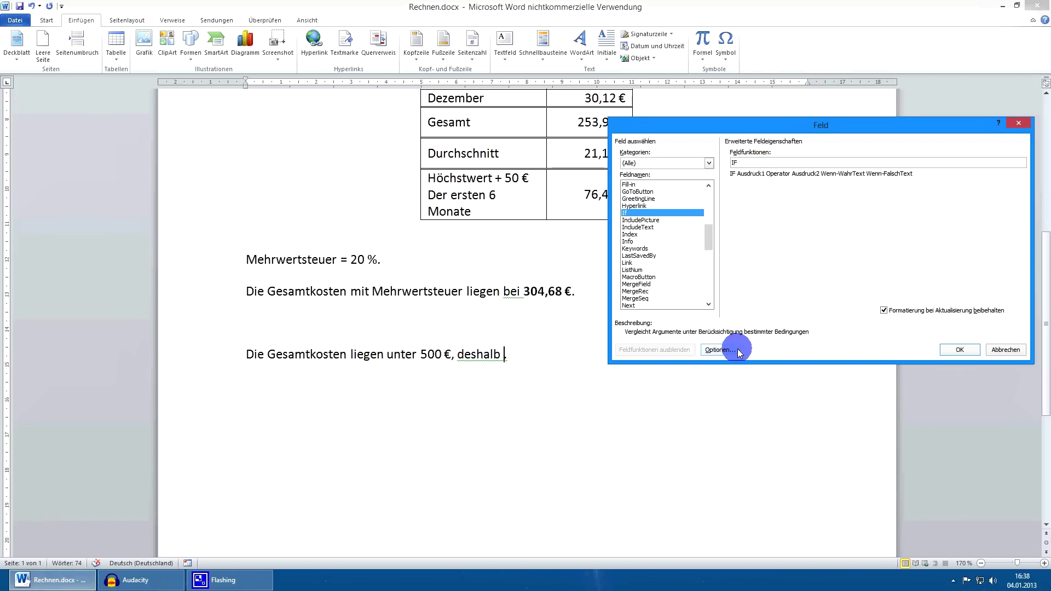
Add the Gesamtkosten2 bookmark from the field options so the code reads "IF Gesamtkosten2"
left_click(719, 350)
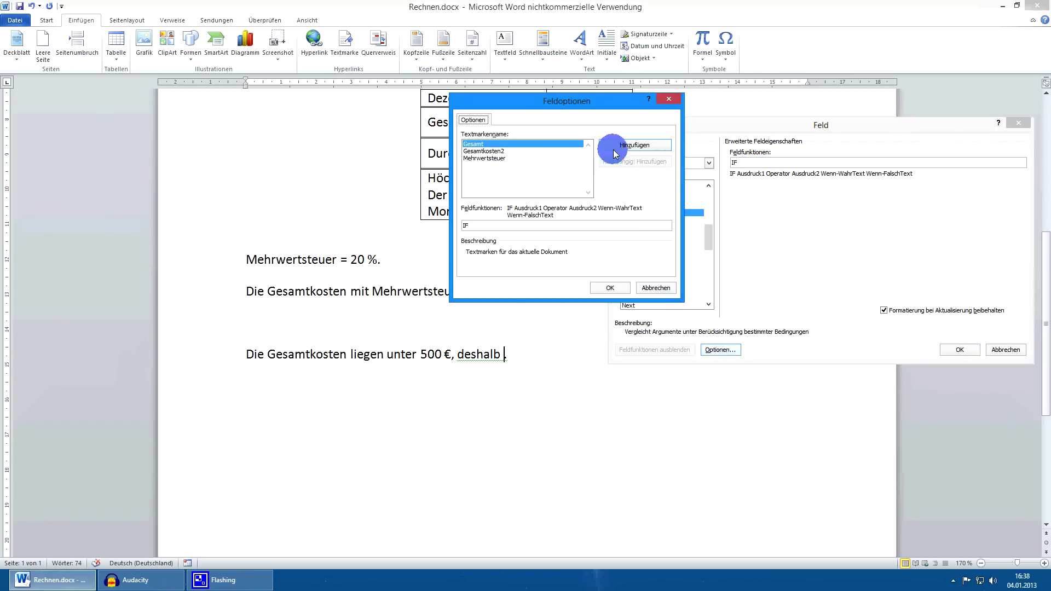
mouse_move(582, 103)
left_mouse_down()
mouse_move(667, 149)
mouse_move(724, 199)
left_mouse_up()
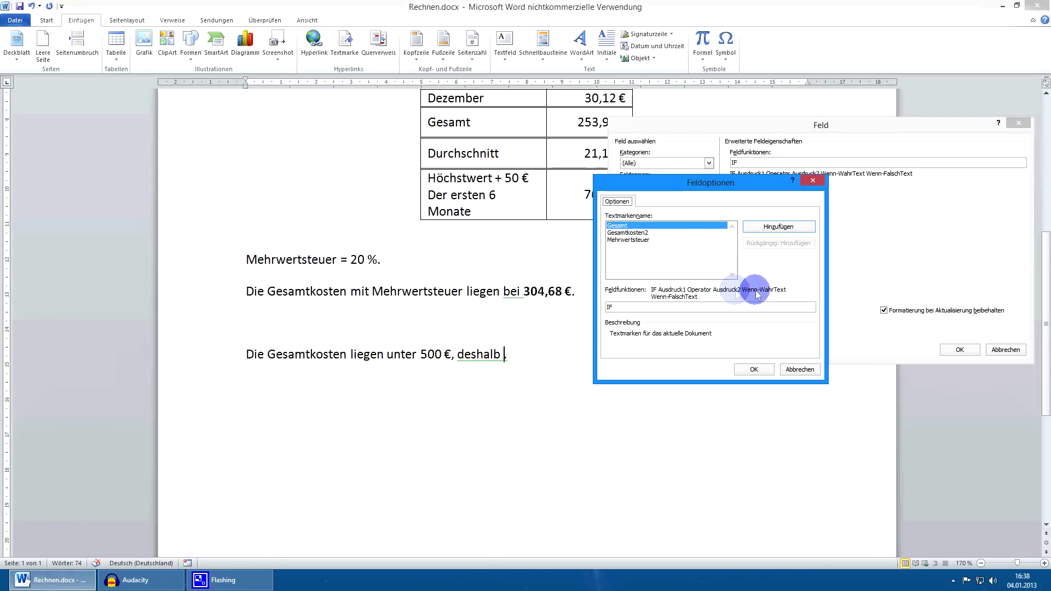
left_click(698, 307)
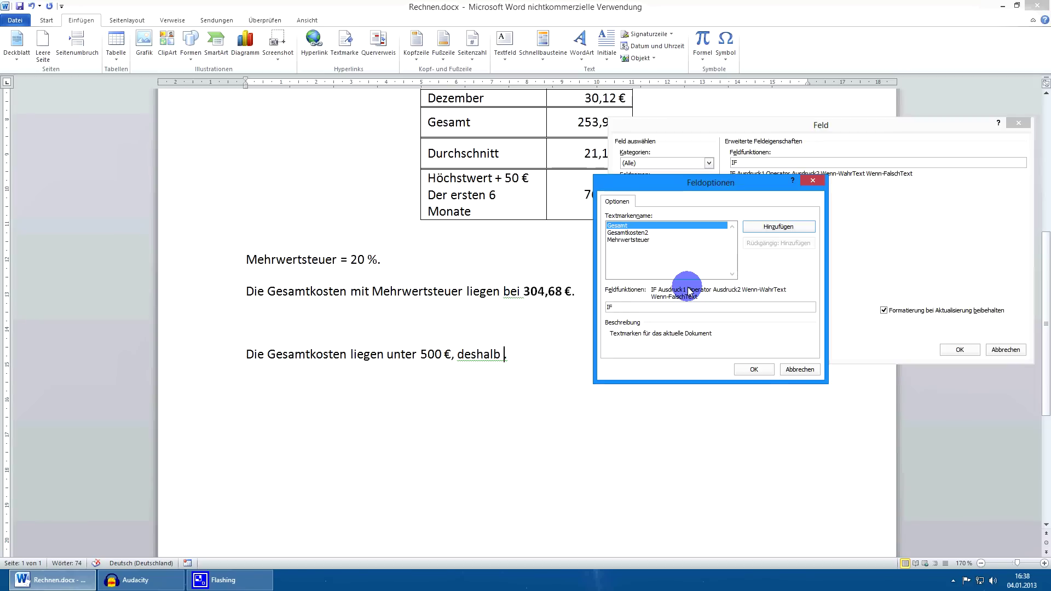
type("Gesam")
key("BackSpace")
key("BackSpace")
key("BackSpace")
key("BackSpace")
key("BackSpace")
key("BackSpace")
left_click(649, 232)
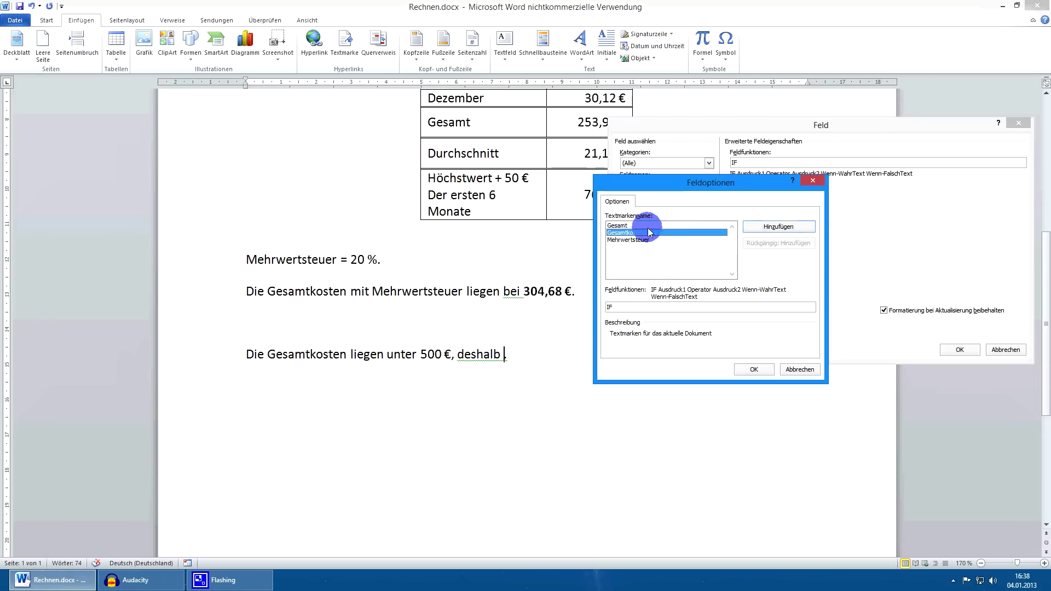
left_click(780, 227)
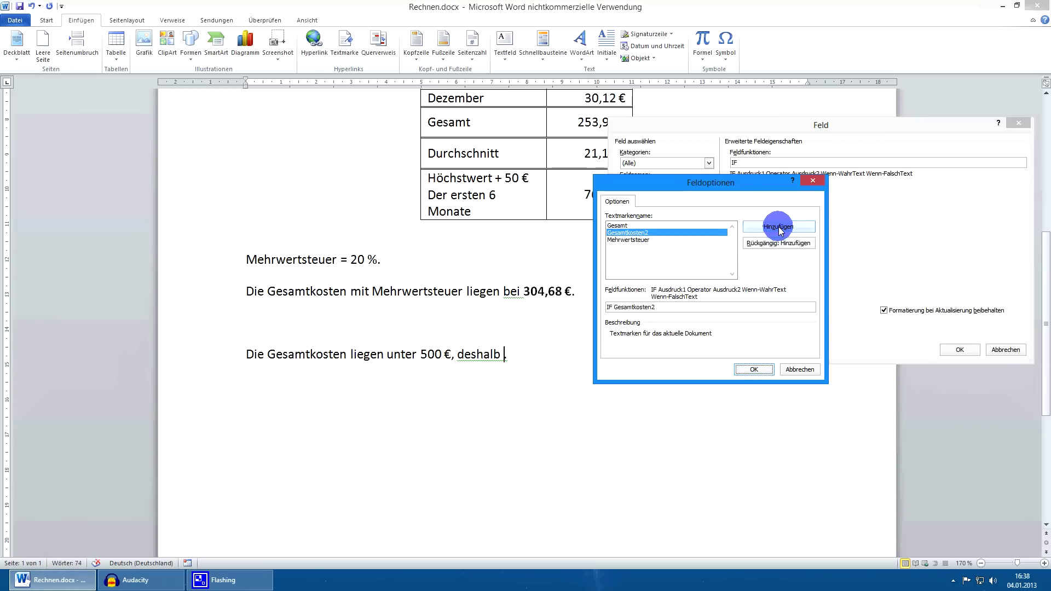
Finish the IF code: > 500 "müssen Sie kein Porto bezahlen" "müssen leider ein Porto bezahlen"
left_click(672, 306)
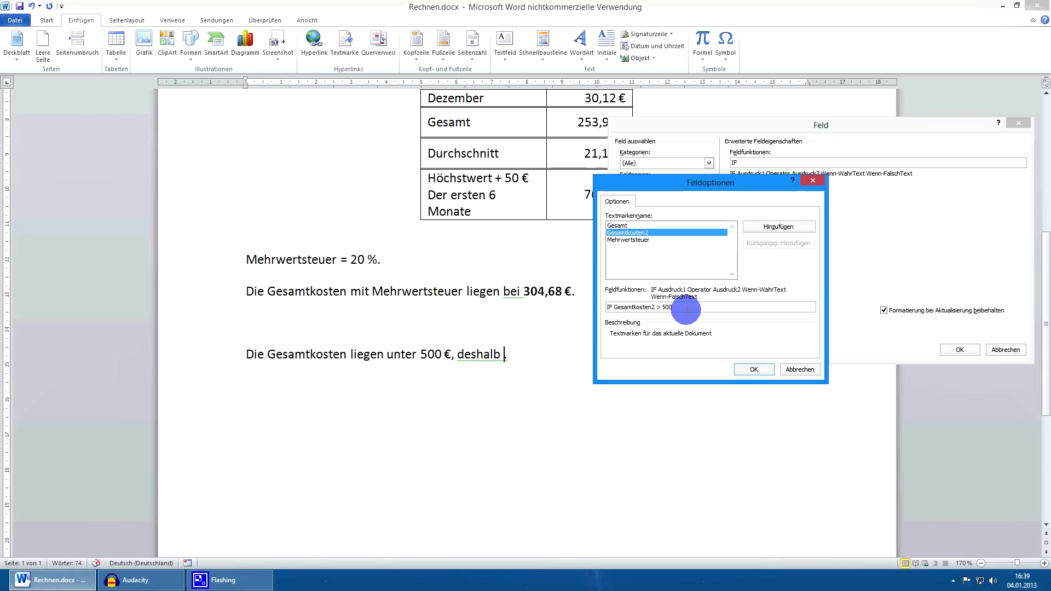
type("\"")
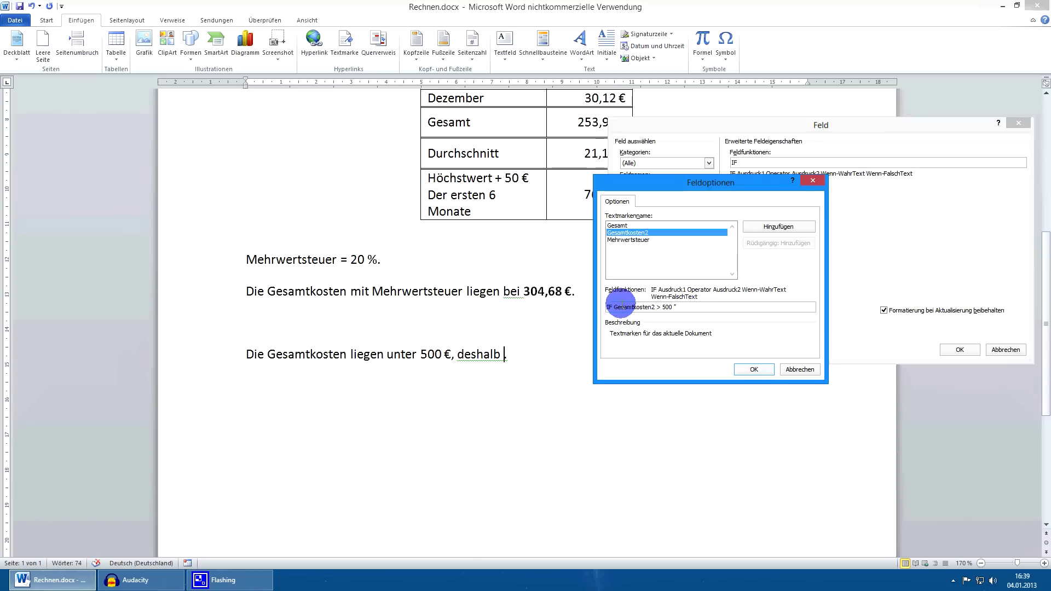
left_click(614, 307)
type("\"")
left_click(655, 307)
type("\"")
left_click_drag(612, 307, 685, 317)
left_click(691, 308)
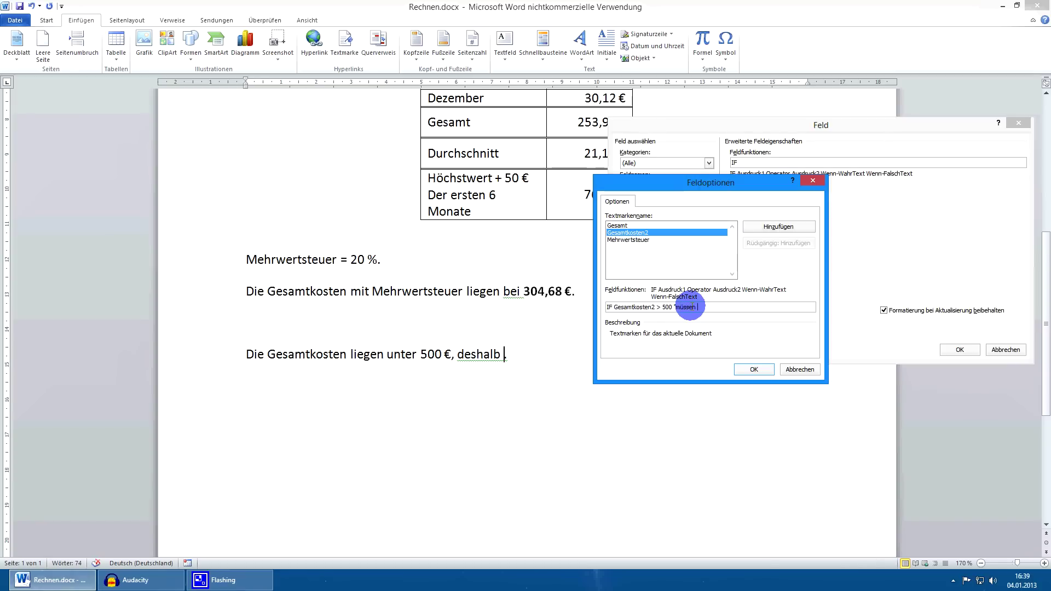
type("Sie kein Porto ")
type("bezahlen\"")
type("müssen Sie kein P")
type("orto bezahlen\"")
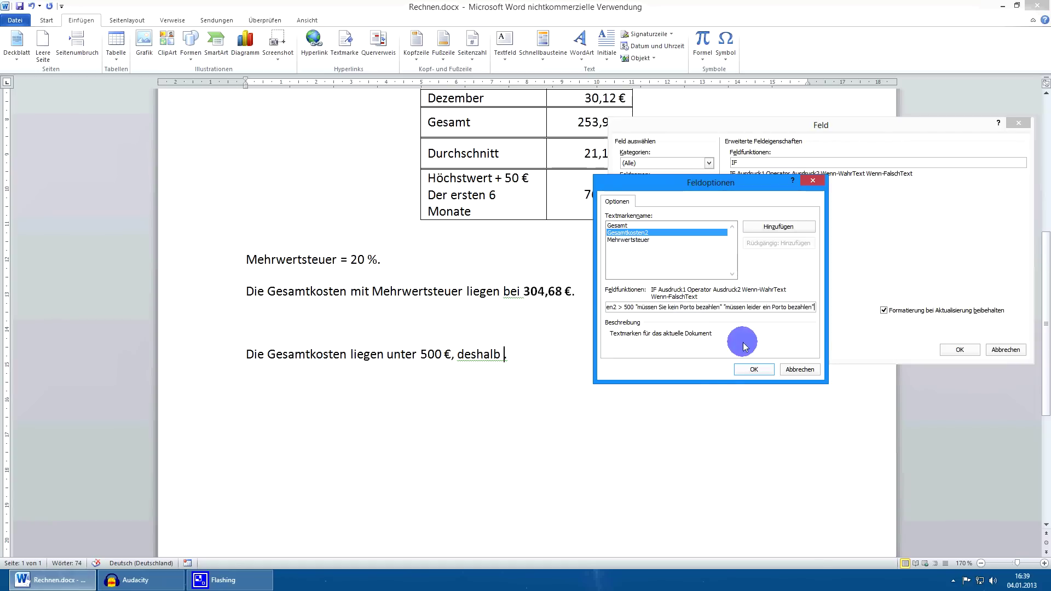
left_click(754, 371)
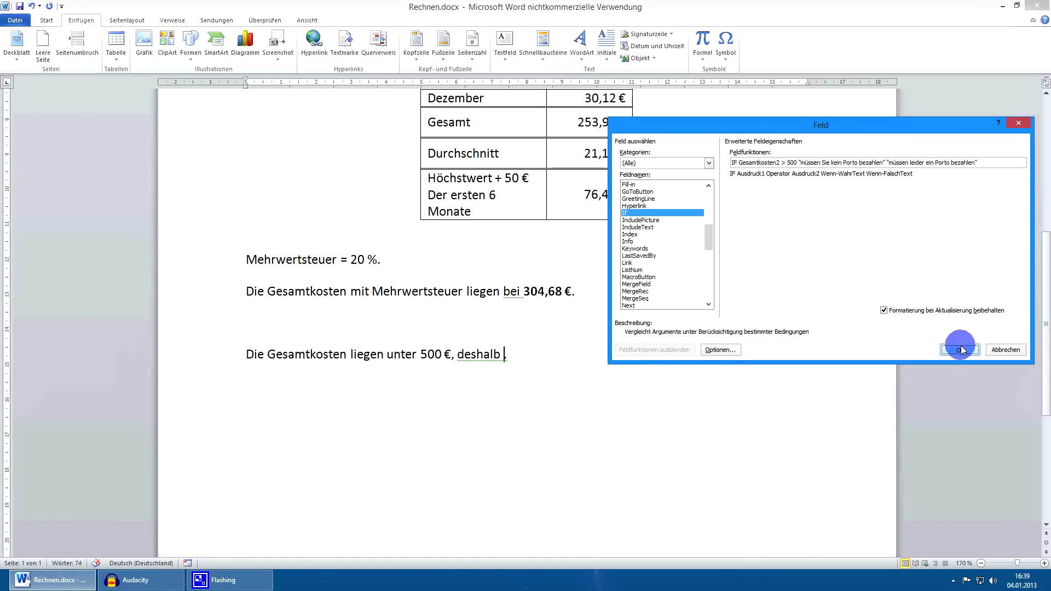
Confirm the Feld dialog so the postage sentence shows "müssen leider ein Porto bezahlen."
left_click(961, 350)
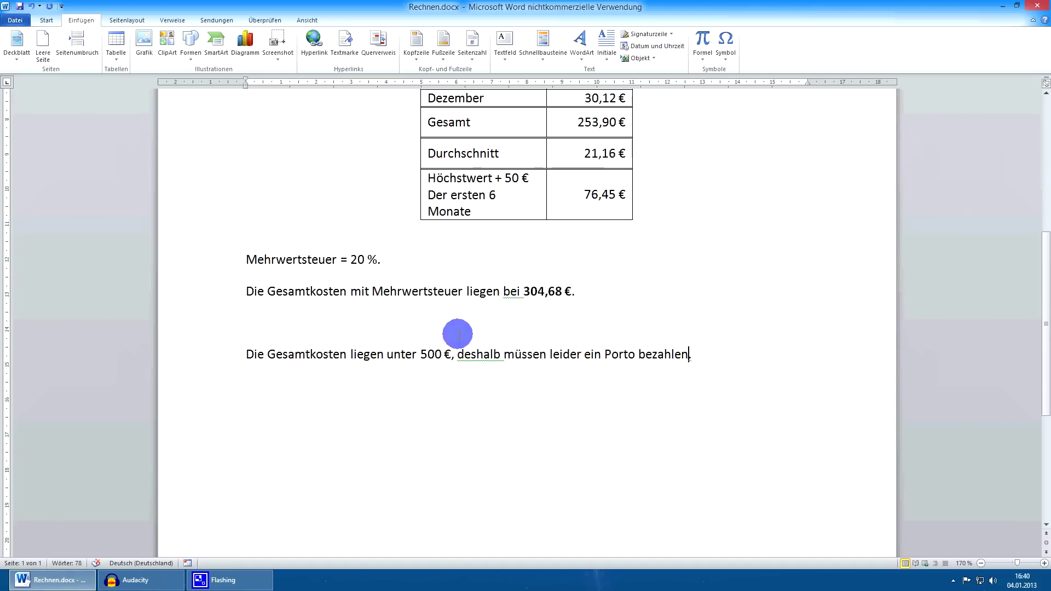
left_click(733, 355)
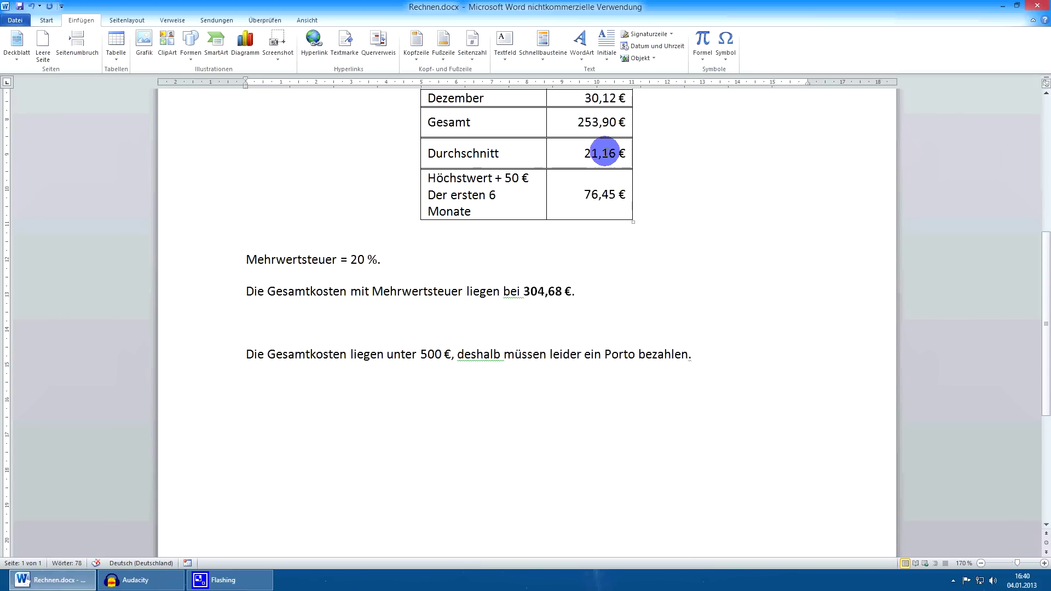
Change December to 3000,12 € and update all fields with Ctrl+A, F9
scroll(606, 150, "up", 1)
scroll(605, 150, "up", 1)
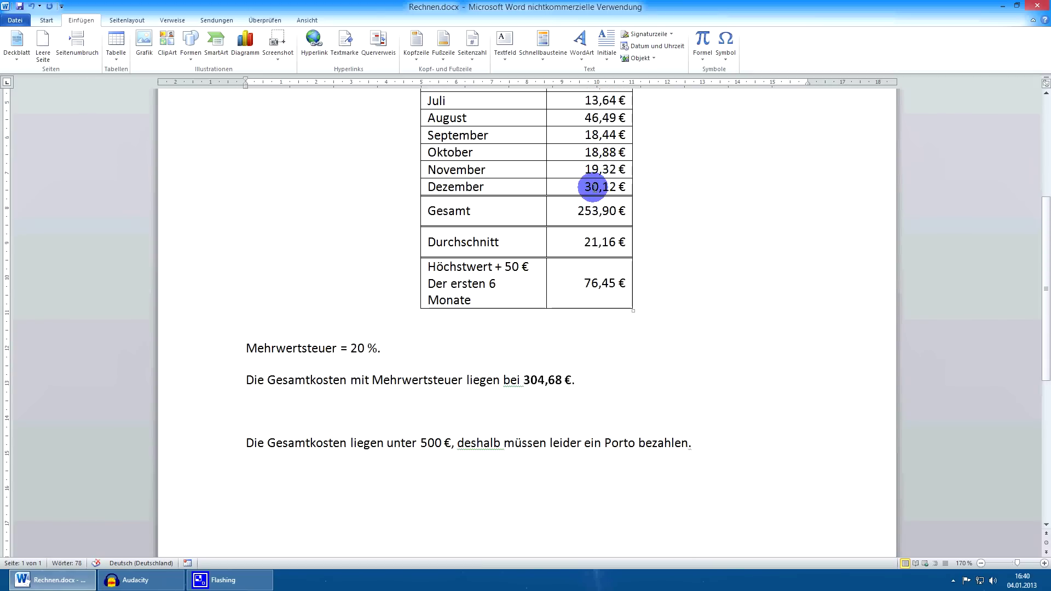
left_click(592, 187)
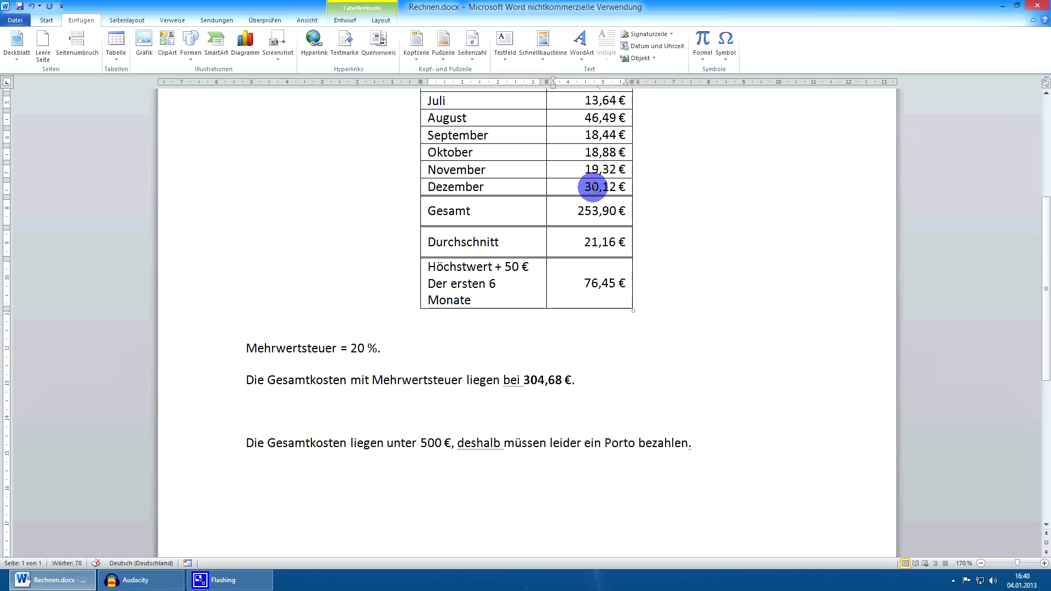
type("00")
key("ctrl+a")
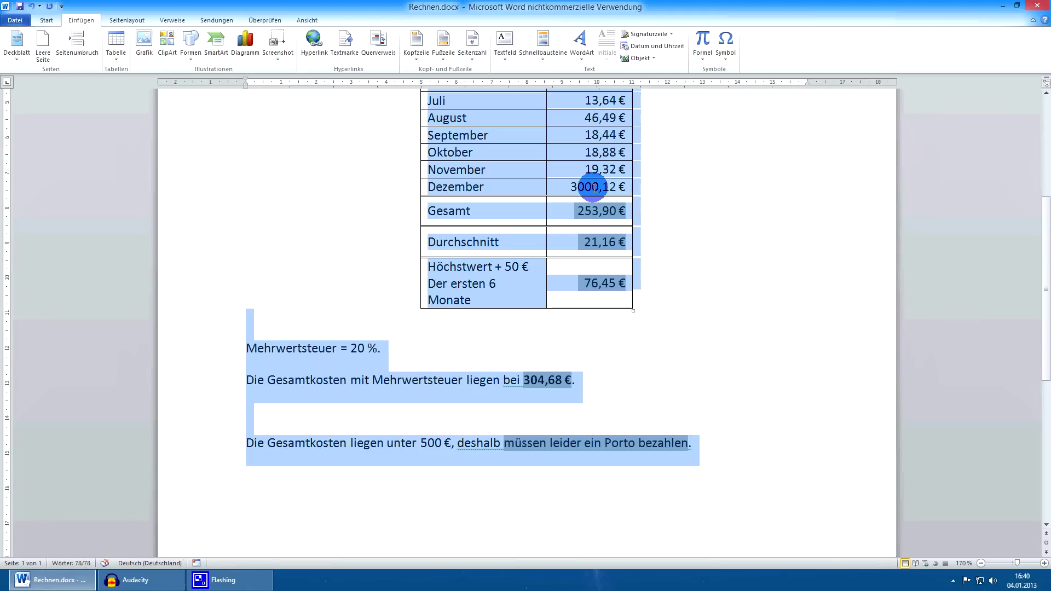
key("F9")
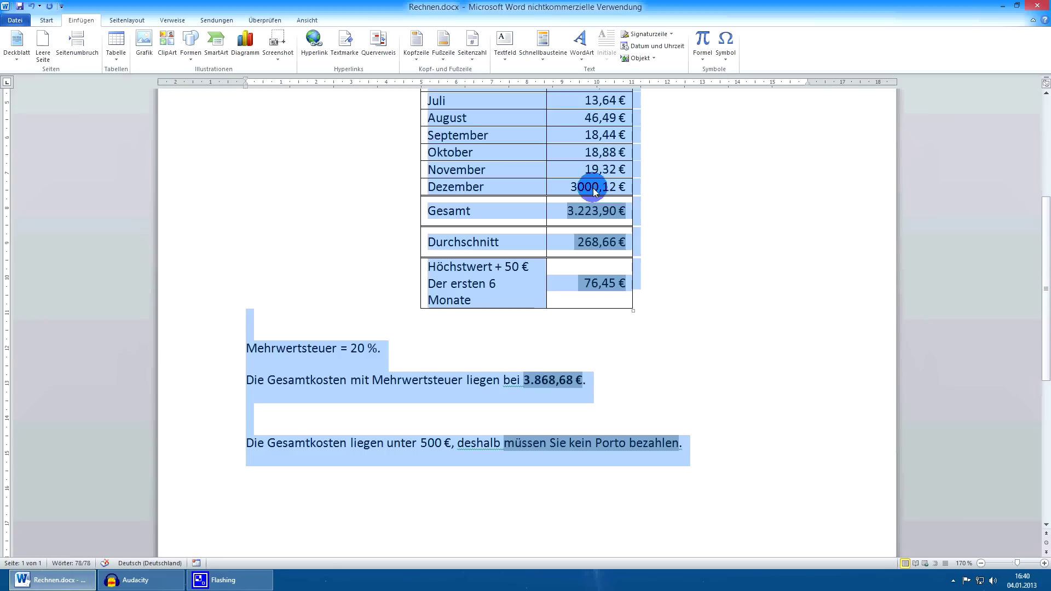
Check that the postage sentence now reads "deshalb müssen Sie kein Porto bezahlen."
left_click(584, 379)
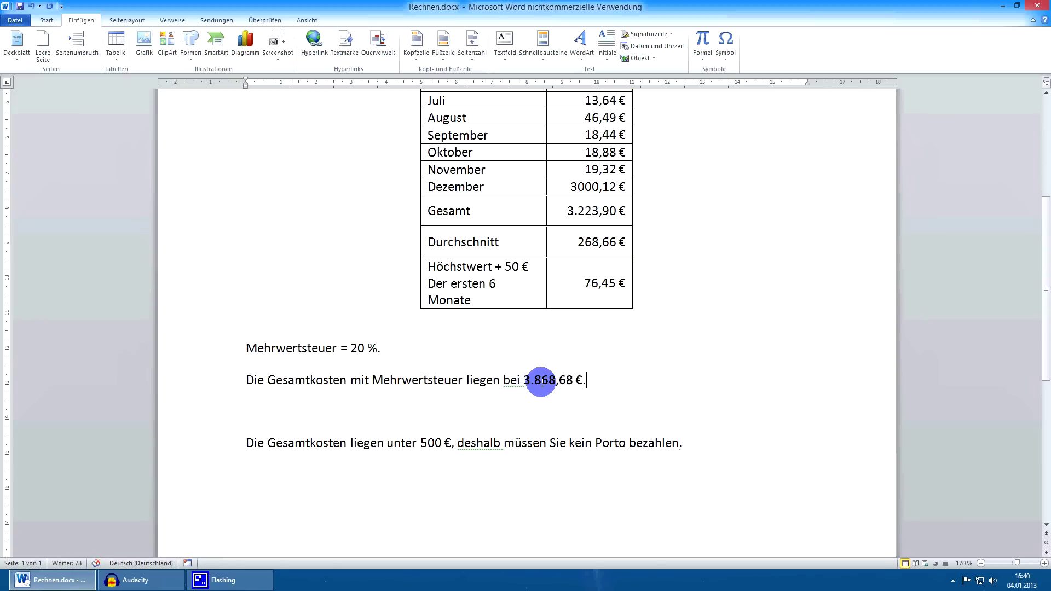
scroll(635, 388, "down", 1)
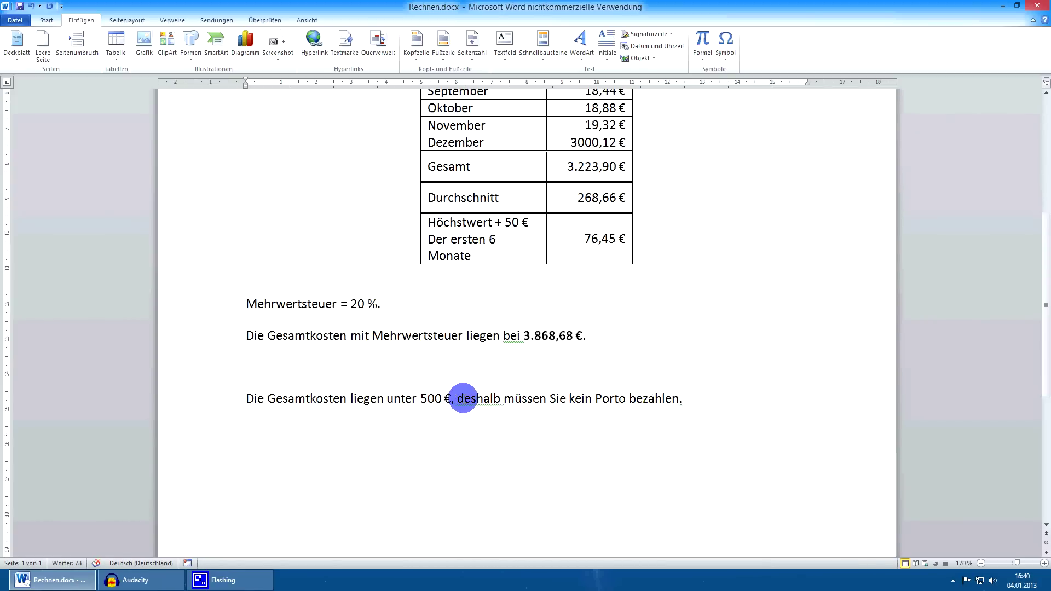
left_click_drag(458, 397, 678, 399)
left_click_drag(571, 403, 692, 403)
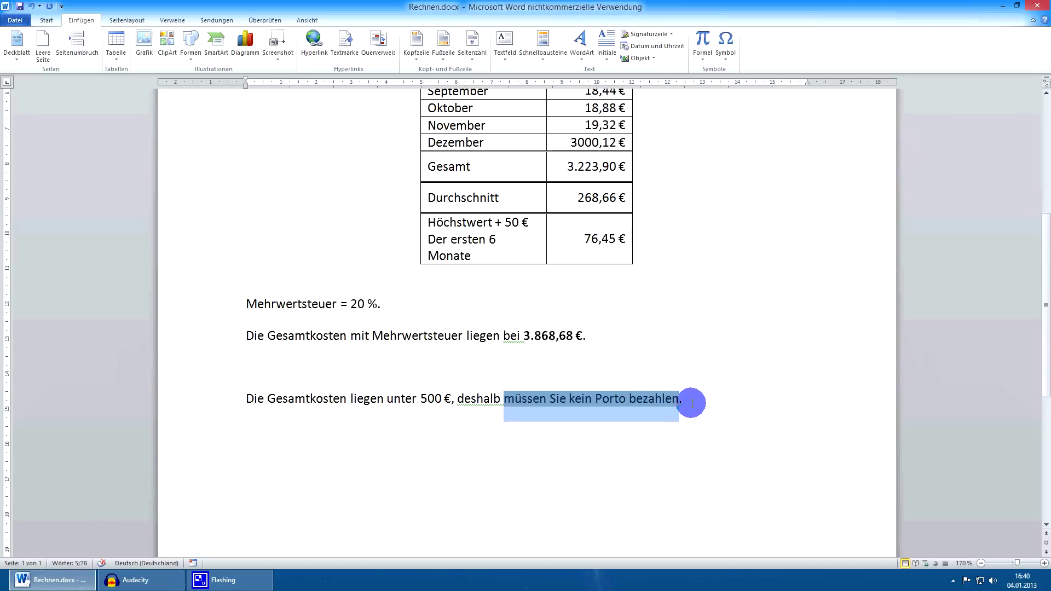
left_click(691, 404)
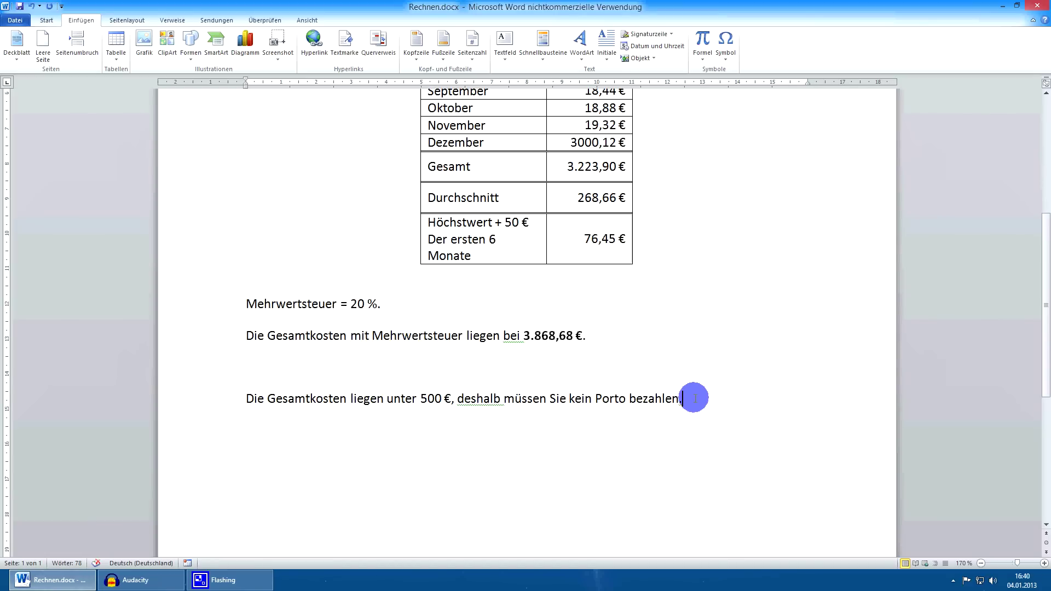
scroll(693, 398, "down", 1)
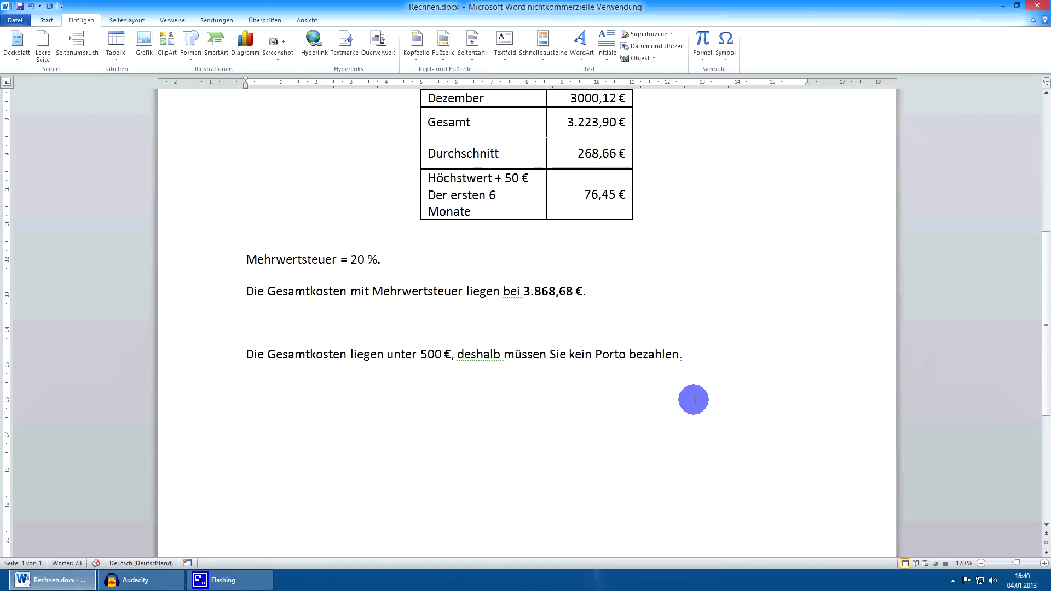
scroll(638, 398, "down", 5)
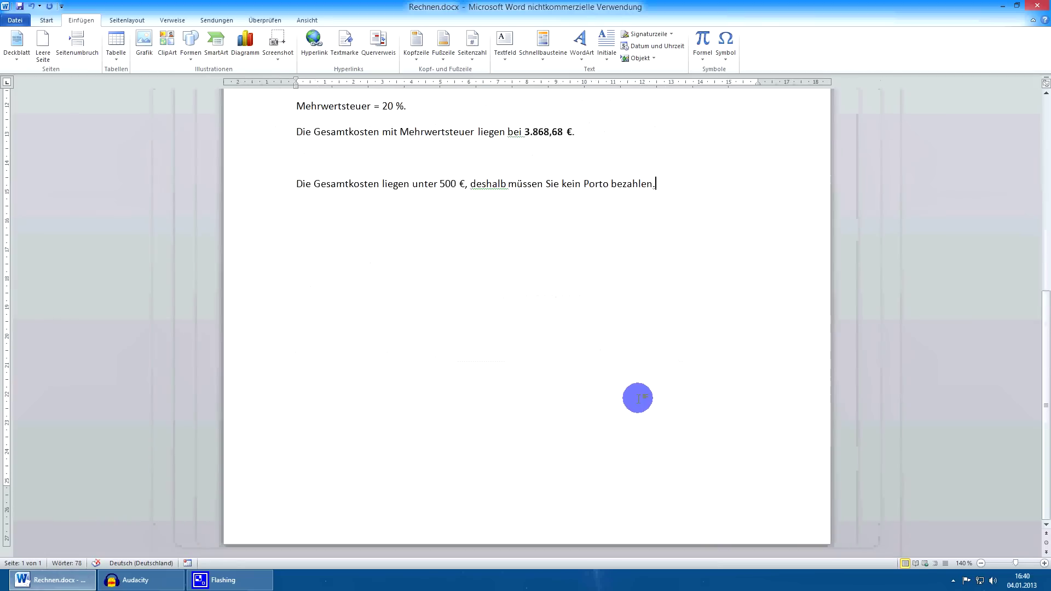
scroll(638, 397, "down", 1)
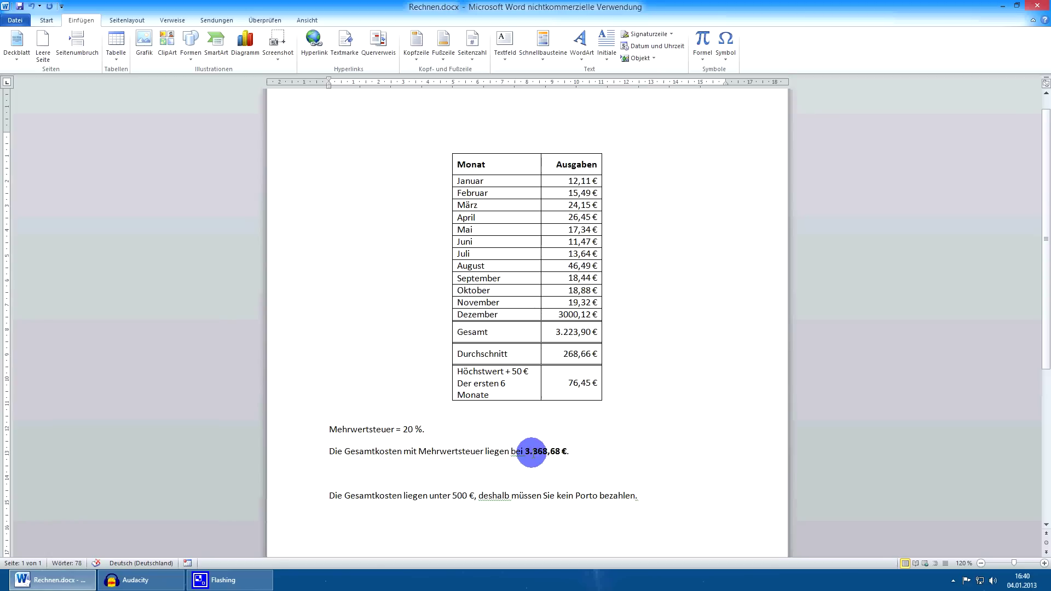
scroll(602, 452, "down", 1)
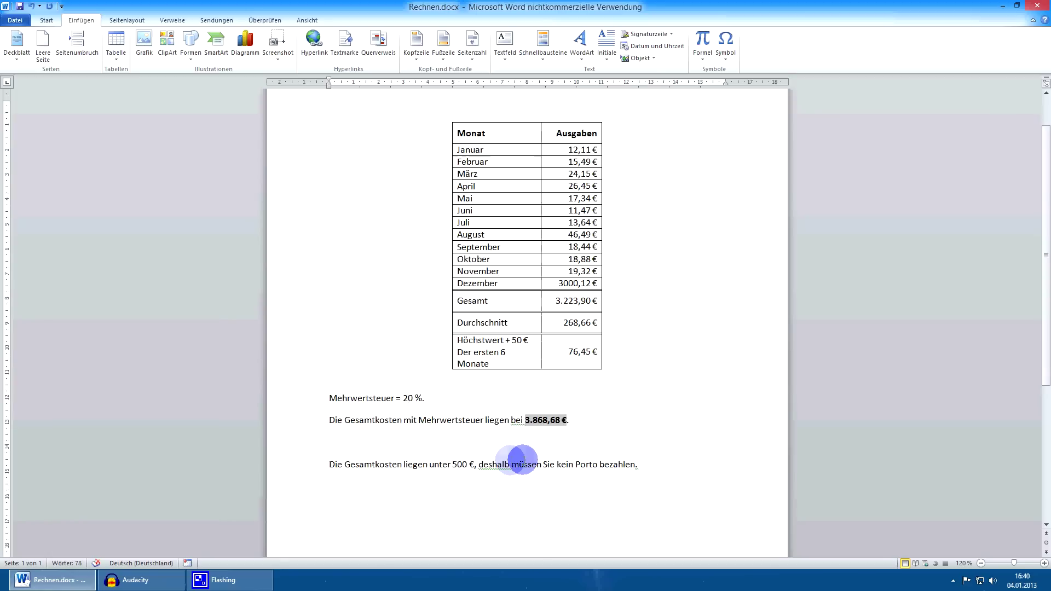
left_click(655, 463)
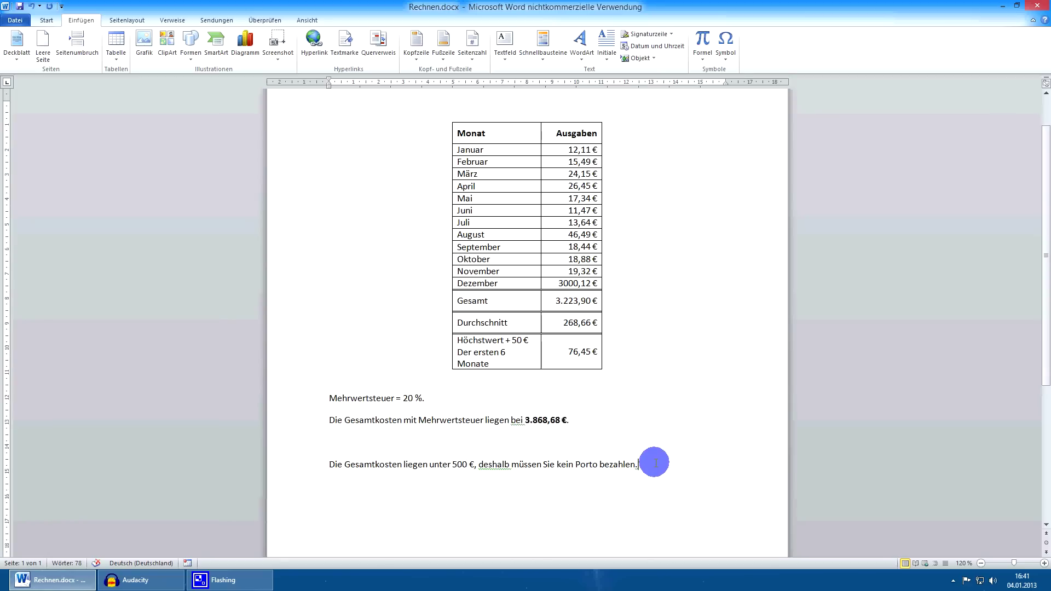